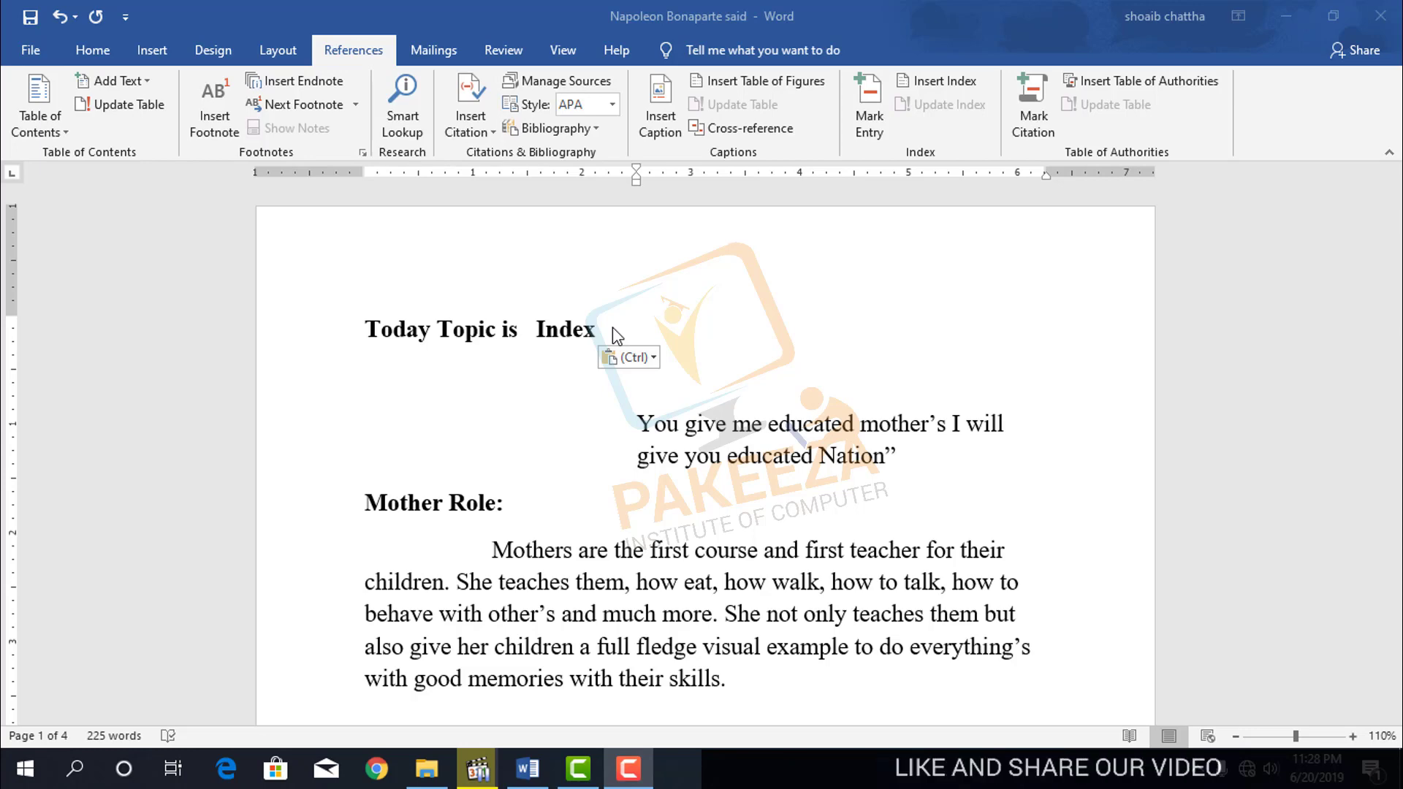
scroll(610, 347, "down", 5)
left_click(399, 481)
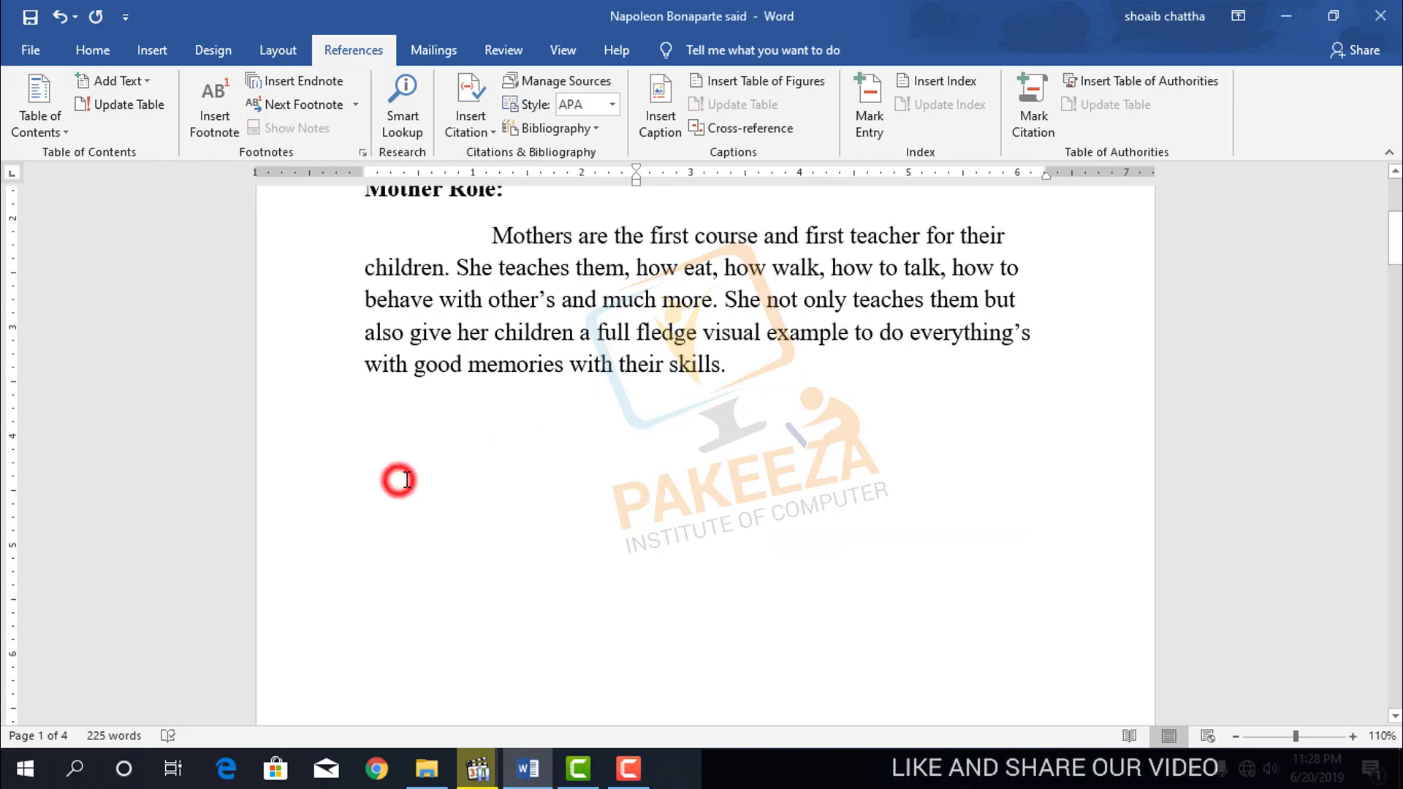
left_click(784, 375)
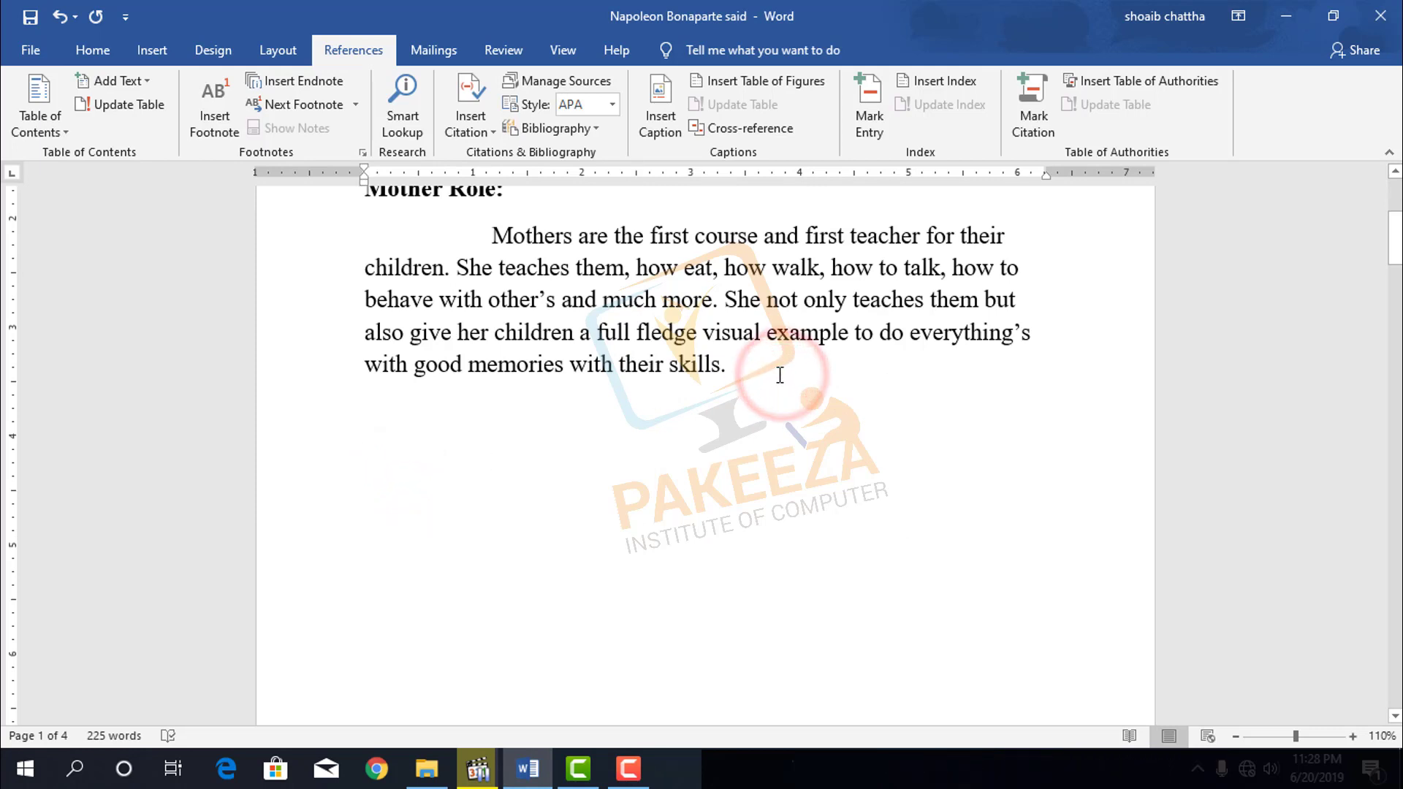
key("Return")
key("Return")
key("Return")
type("a")
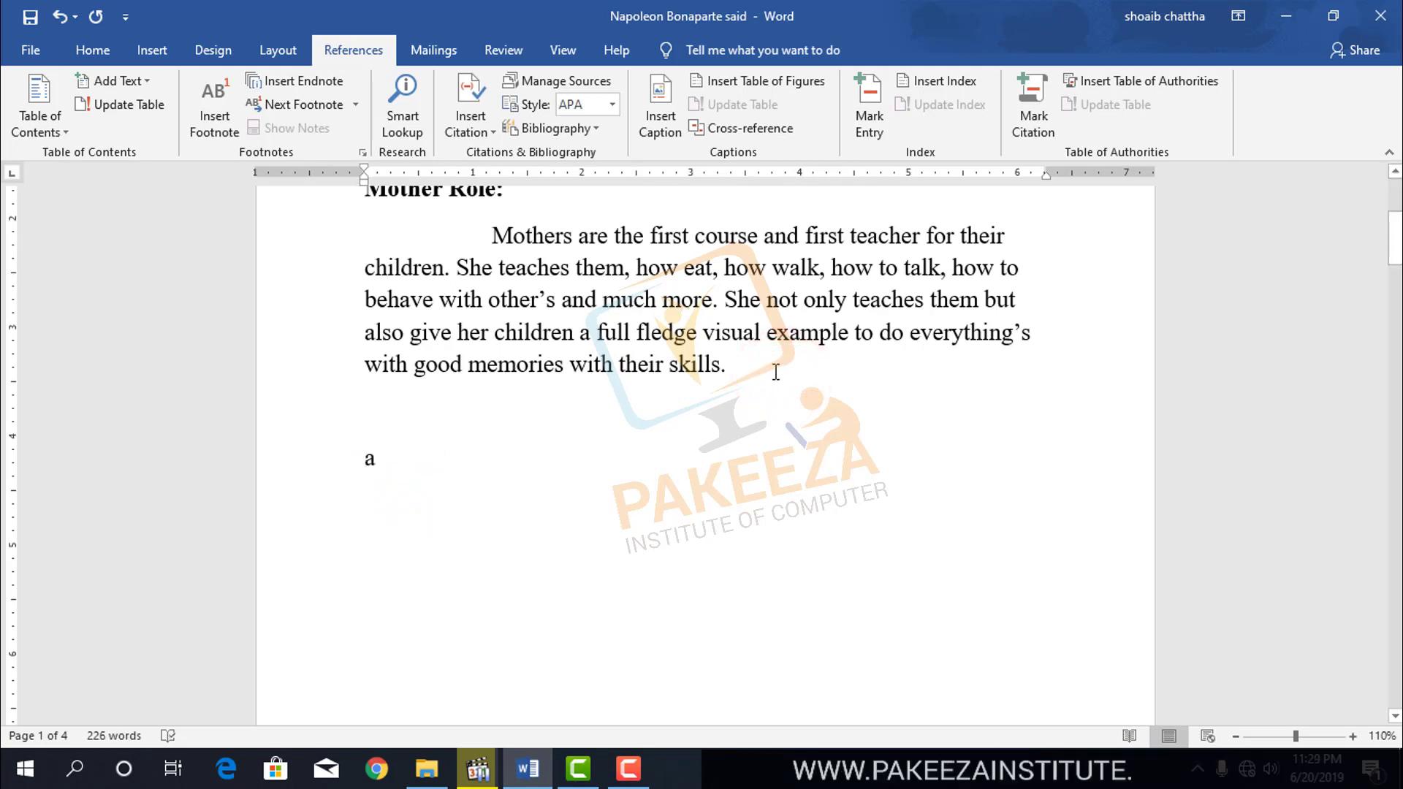
type("ppl")
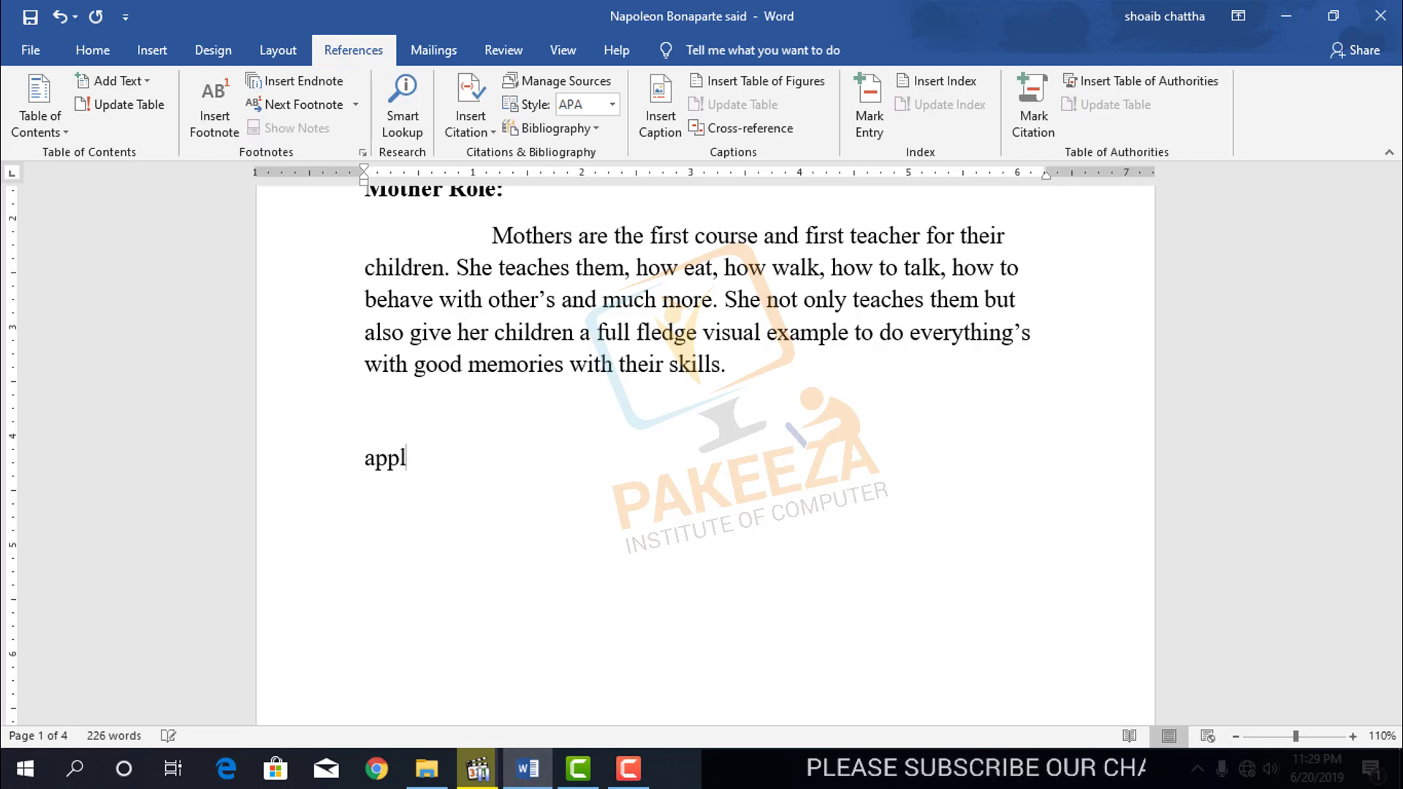
type("e")
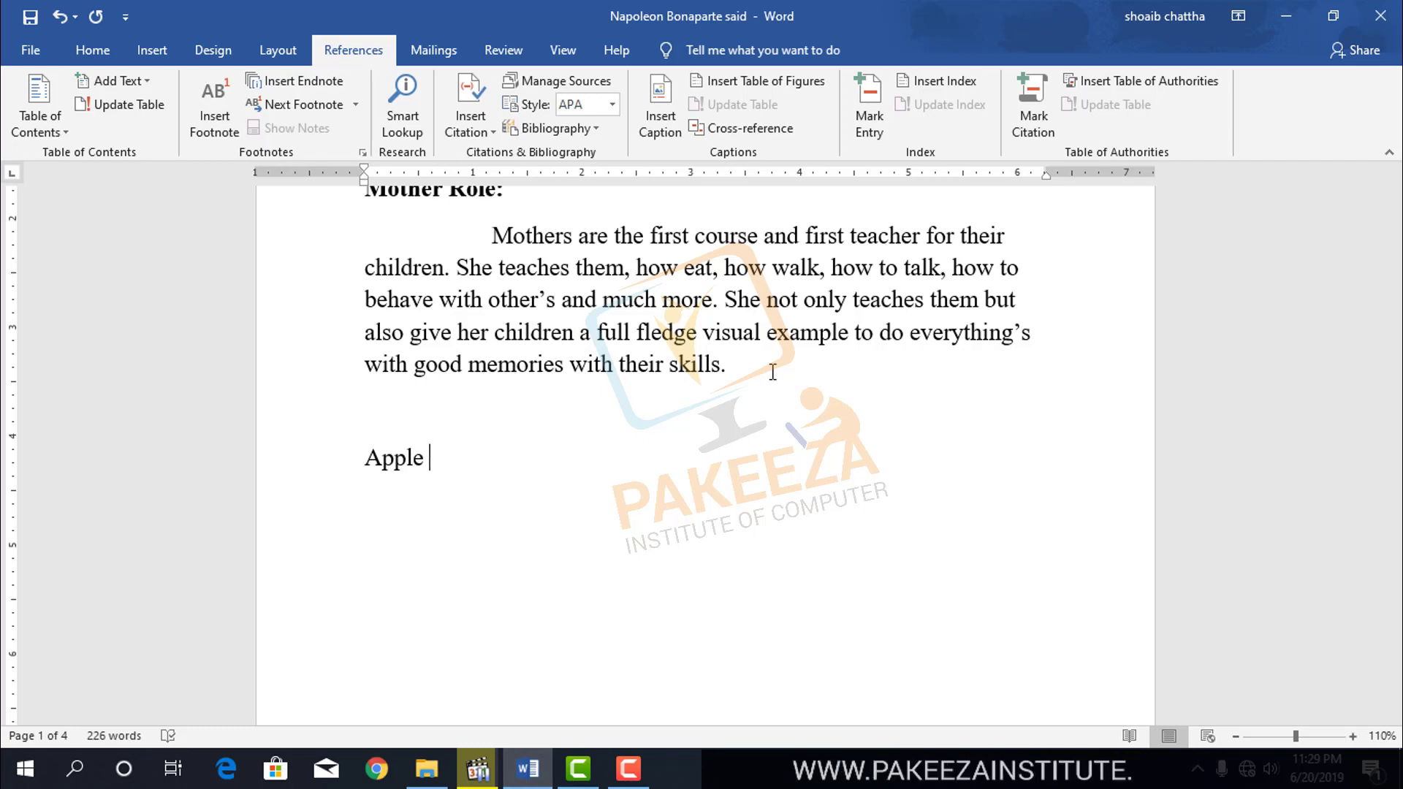
key("BackSpace")
key("BackSpace")
key("BackSpace")
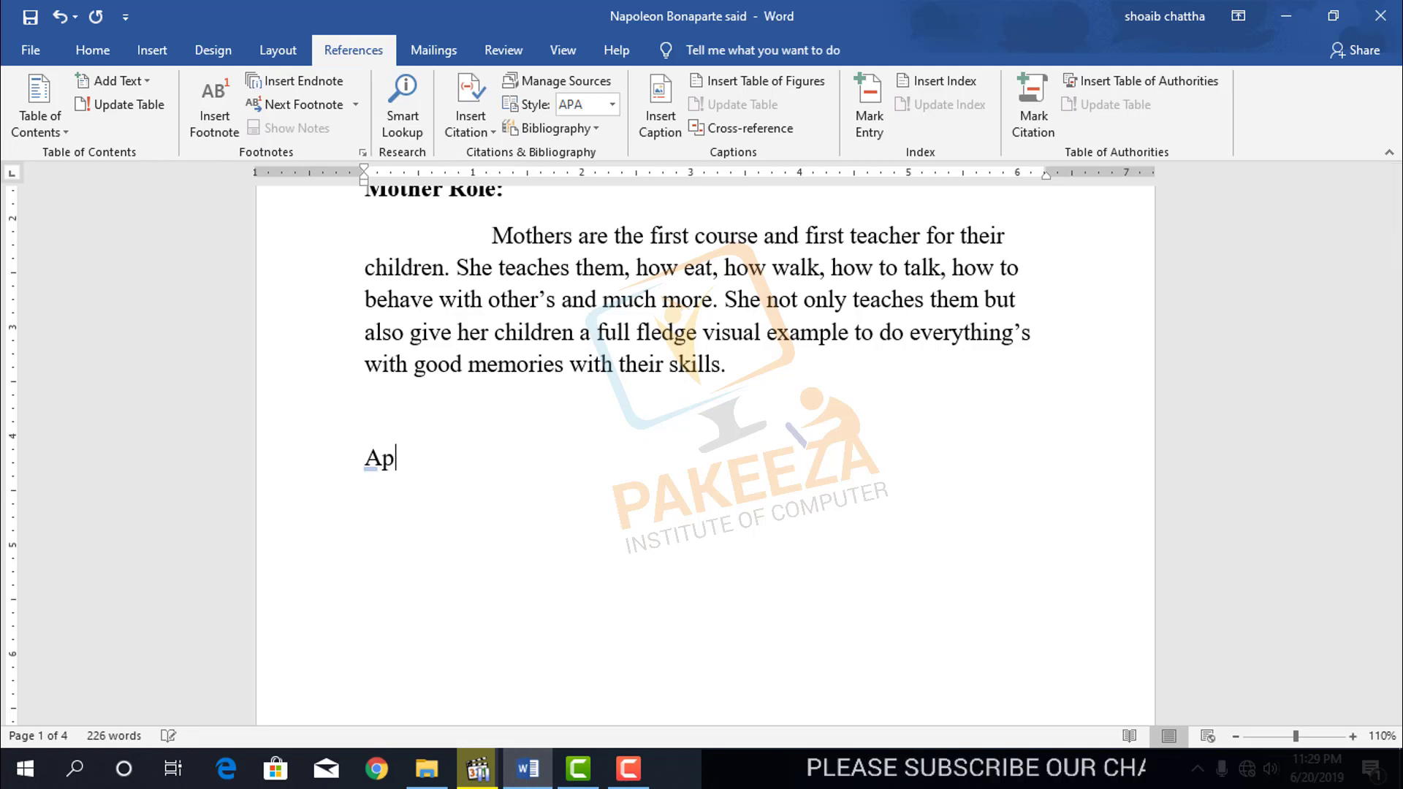
key("BackSpace")
key("BackSpace")
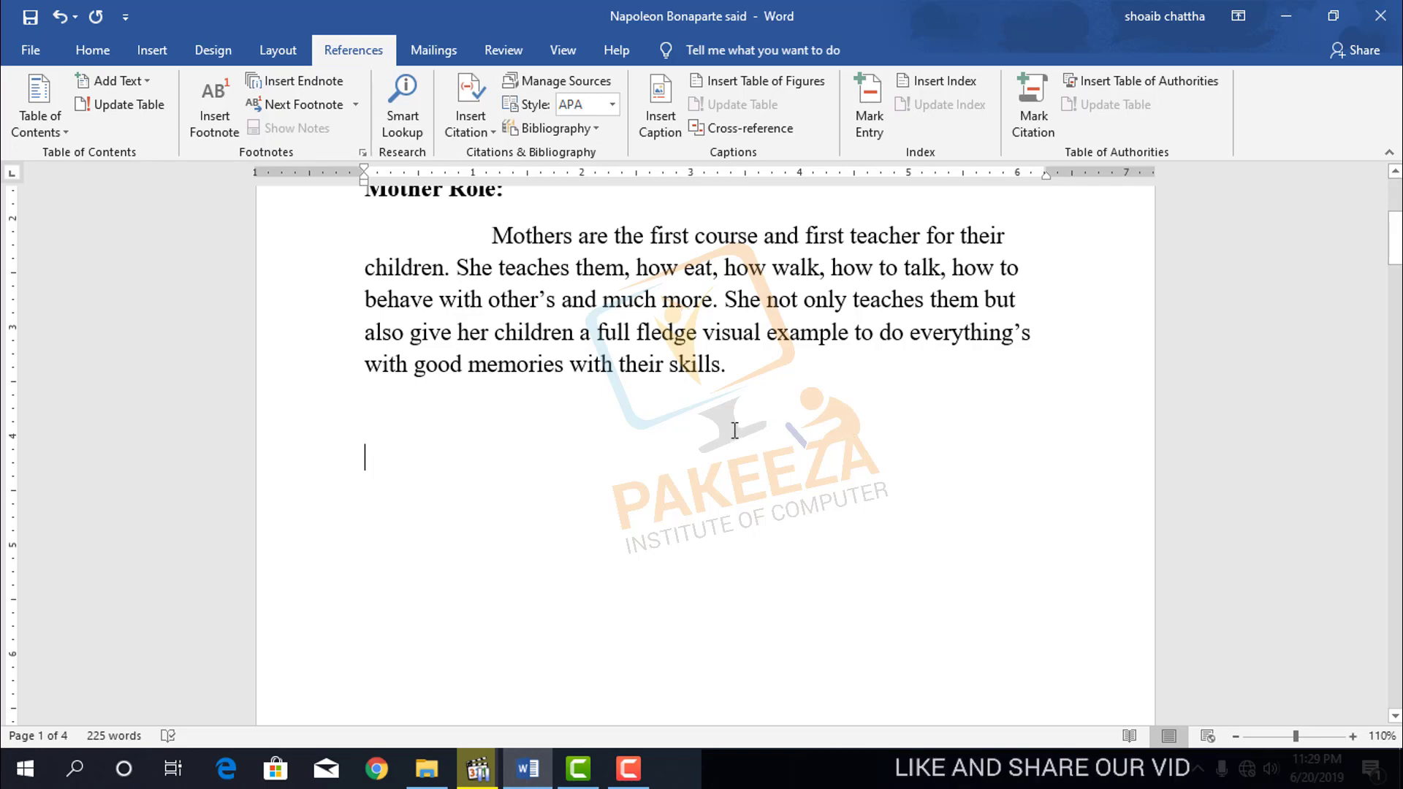
scroll(733, 430, "up", 3)
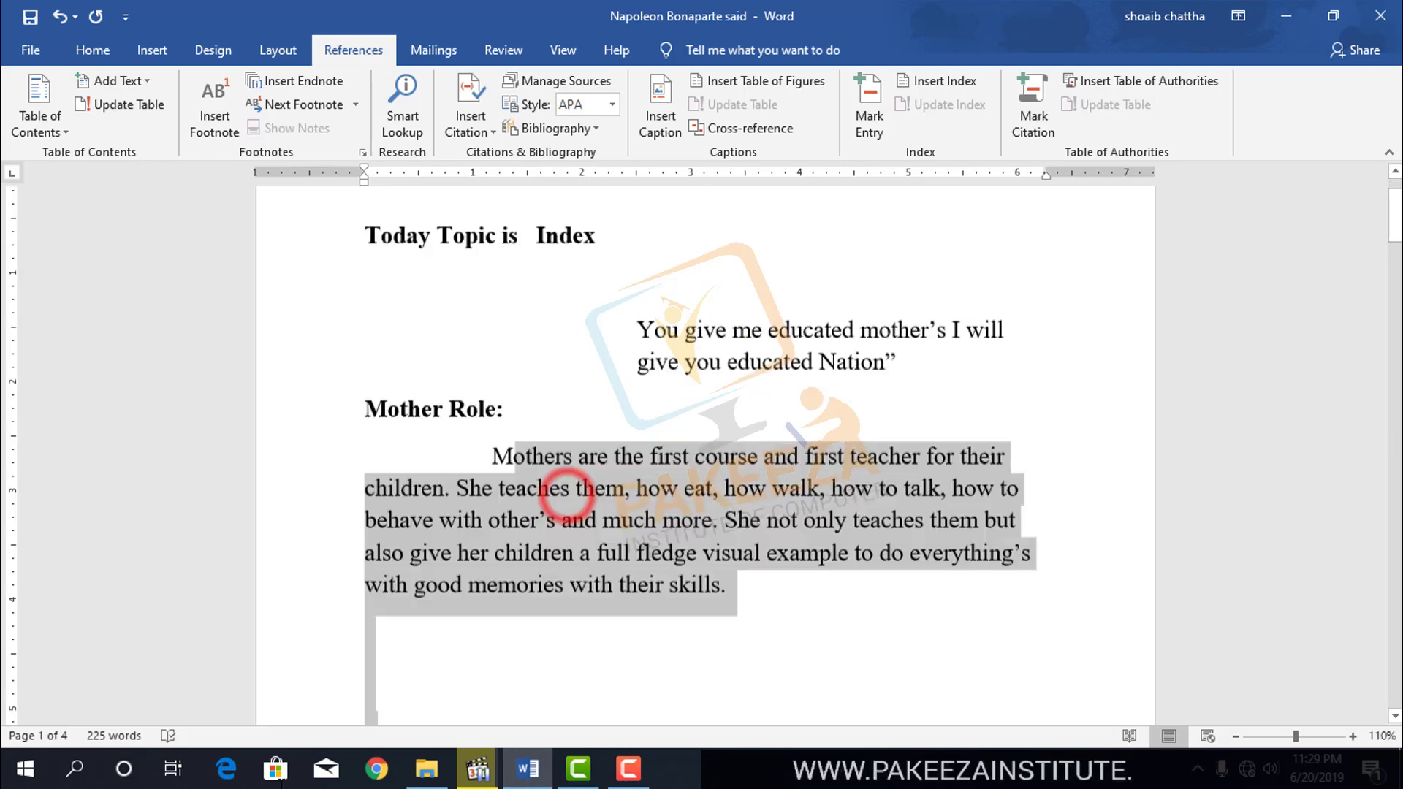
left_click_drag(568, 496, 379, 677)
scroll(483, 544, "up", 3)
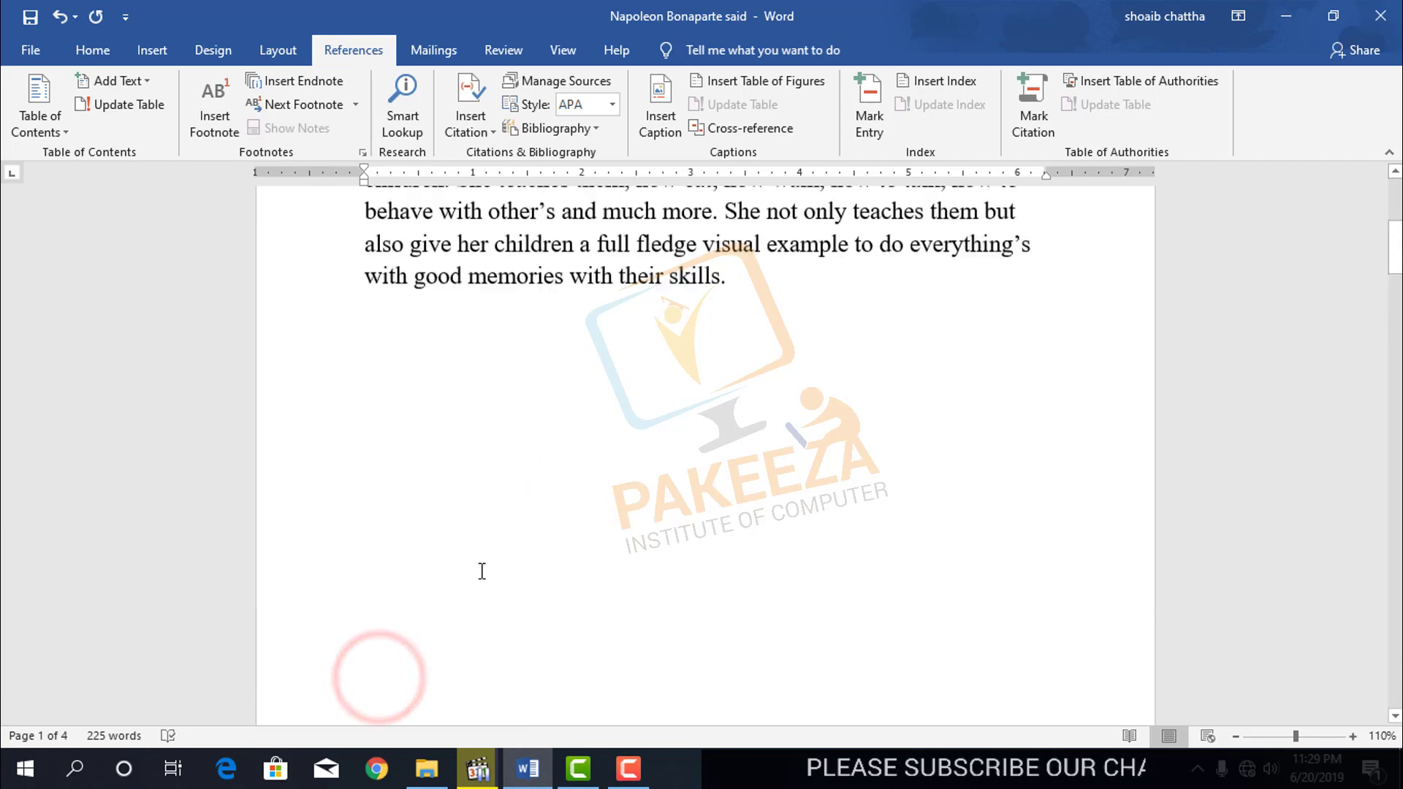
scroll(479, 568, "up", 3)
scroll(482, 568, "up", 1)
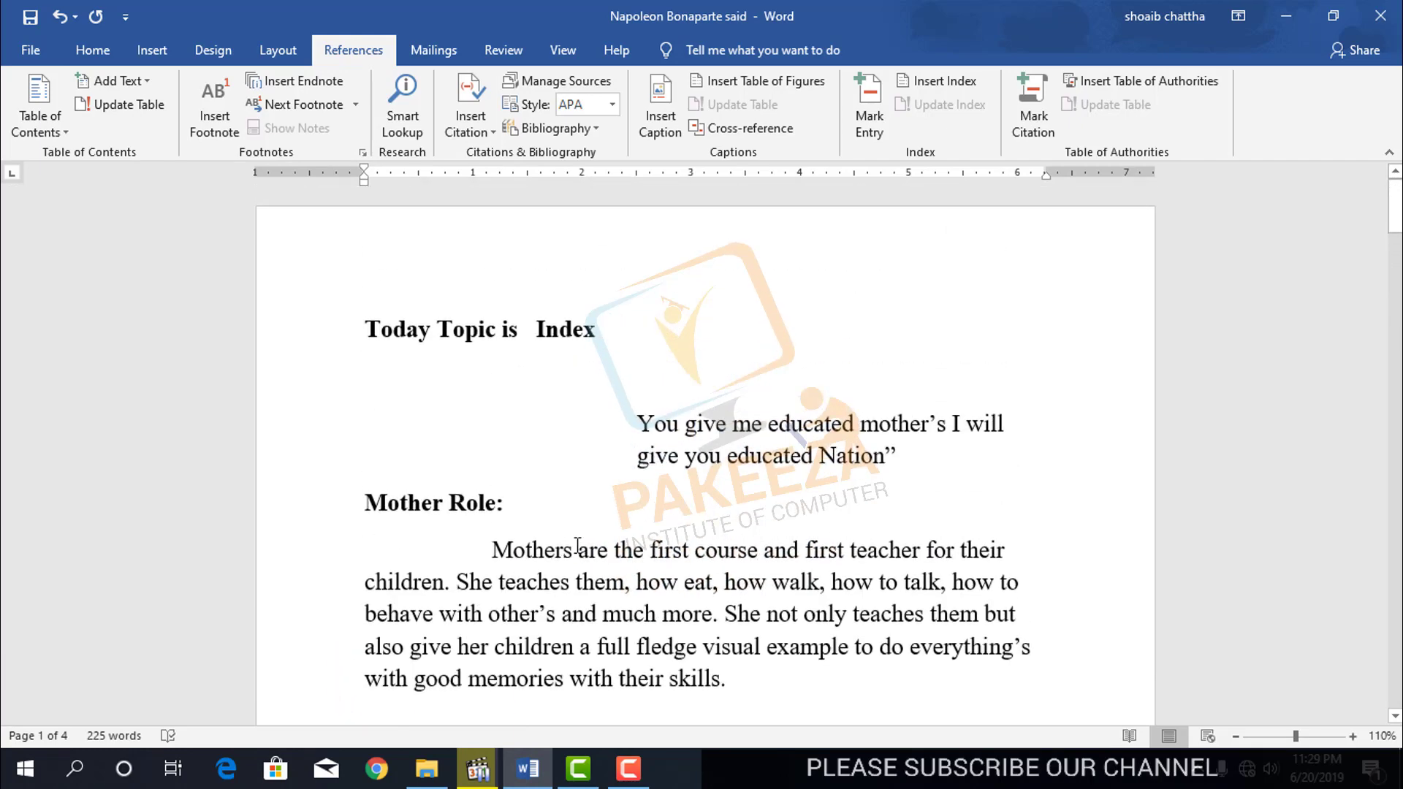
Select 'Mothers' in the Mother Role paragraph and mark it as an index entry with a bold page number.
left_click_drag(577, 545, 495, 553)
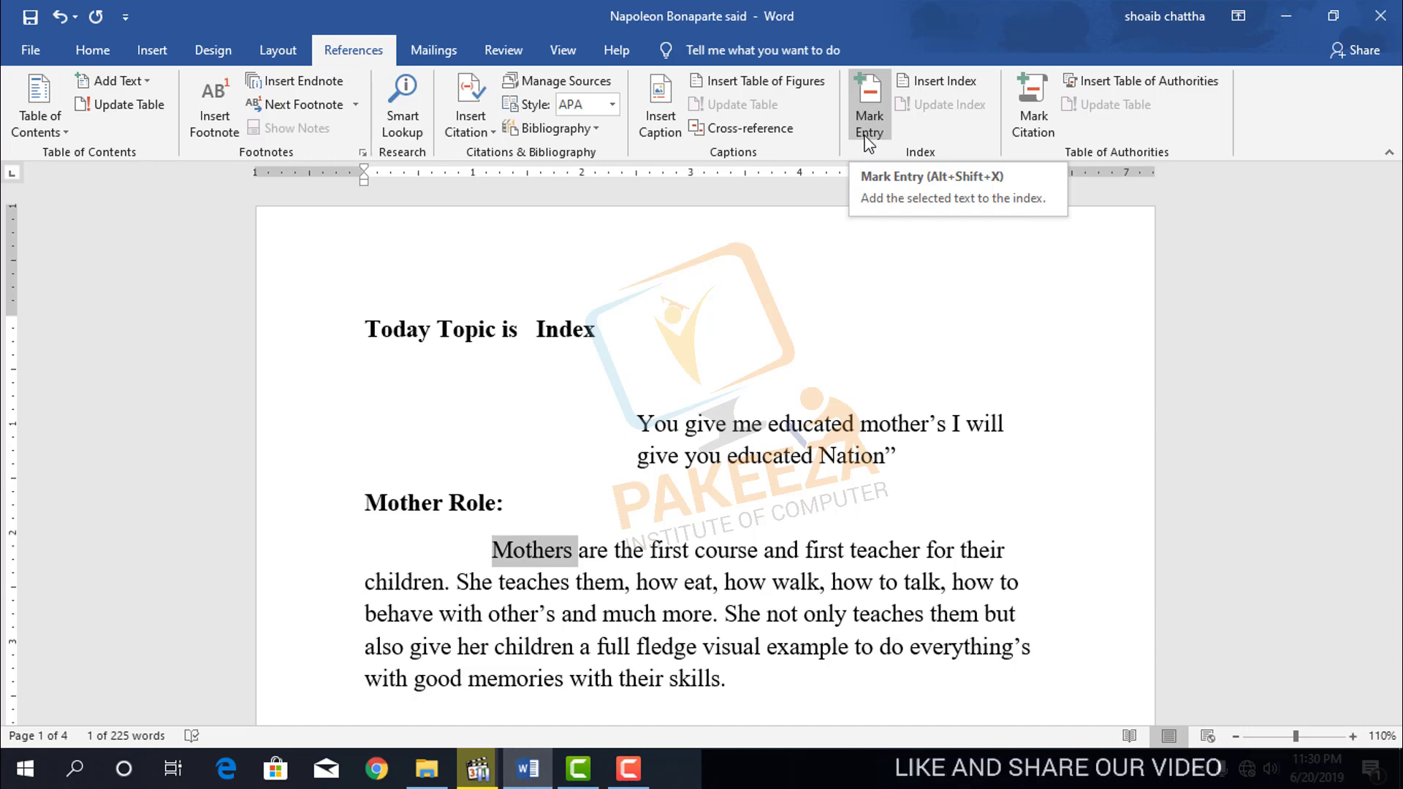
left_click(868, 124)
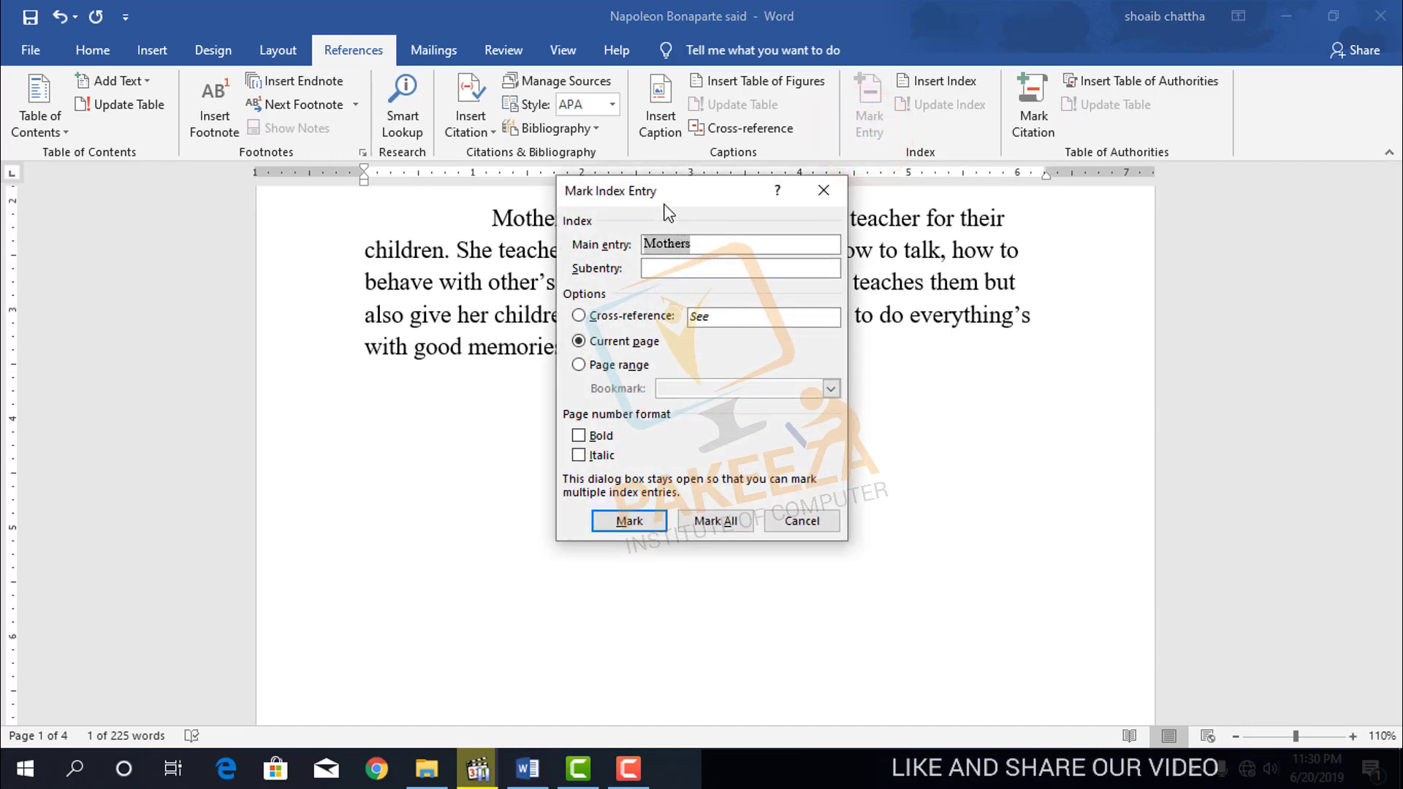
left_click_drag(654, 197, 893, 265)
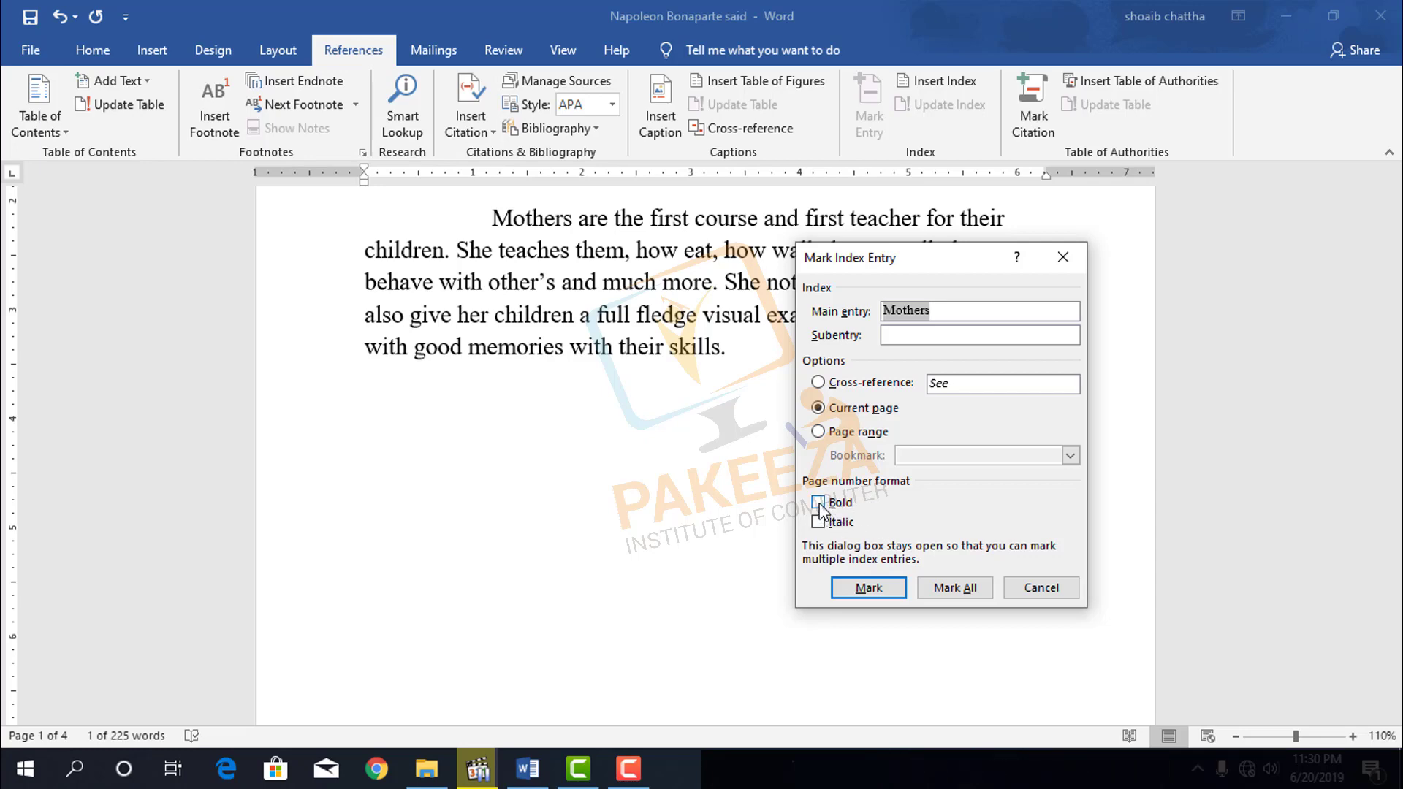
left_click(818, 503)
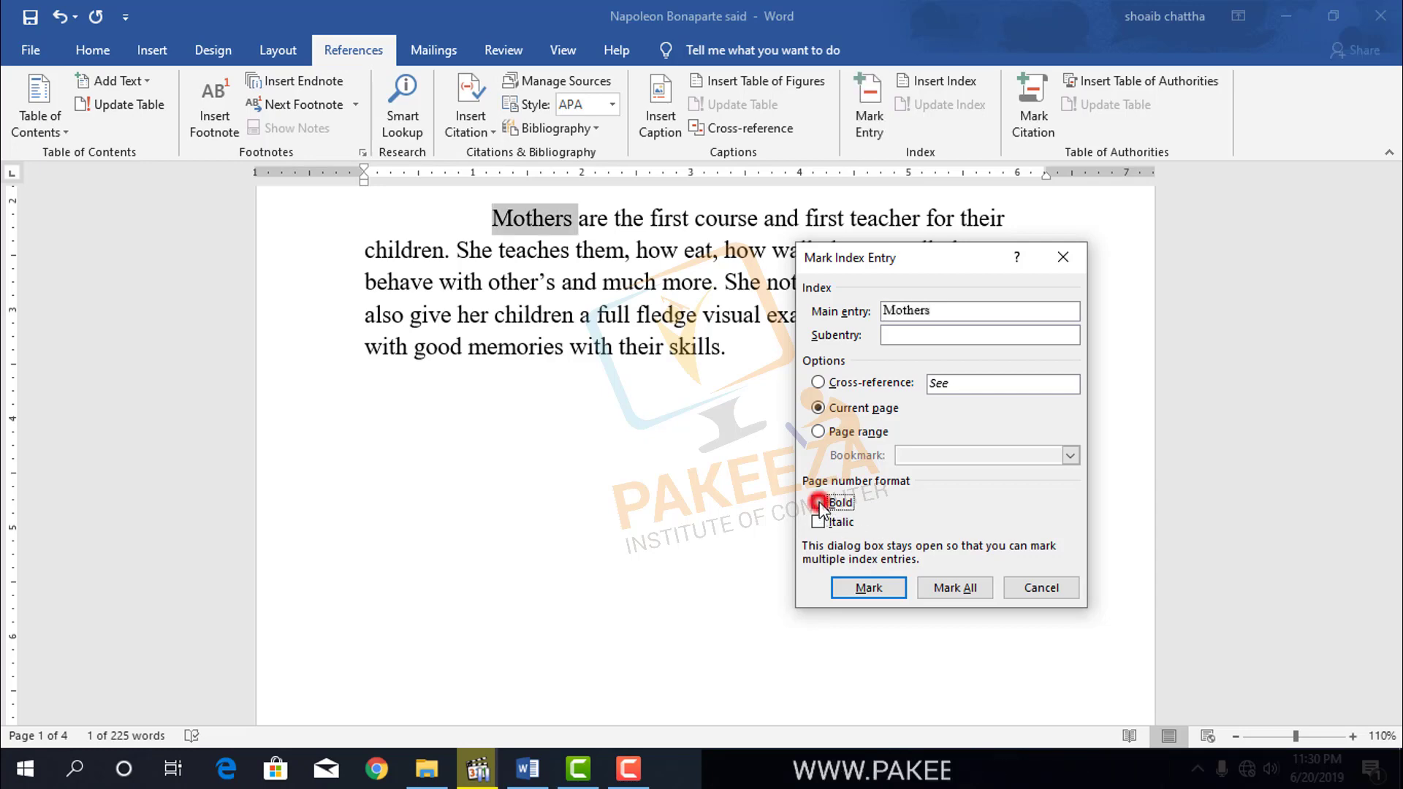
left_click(870, 588)
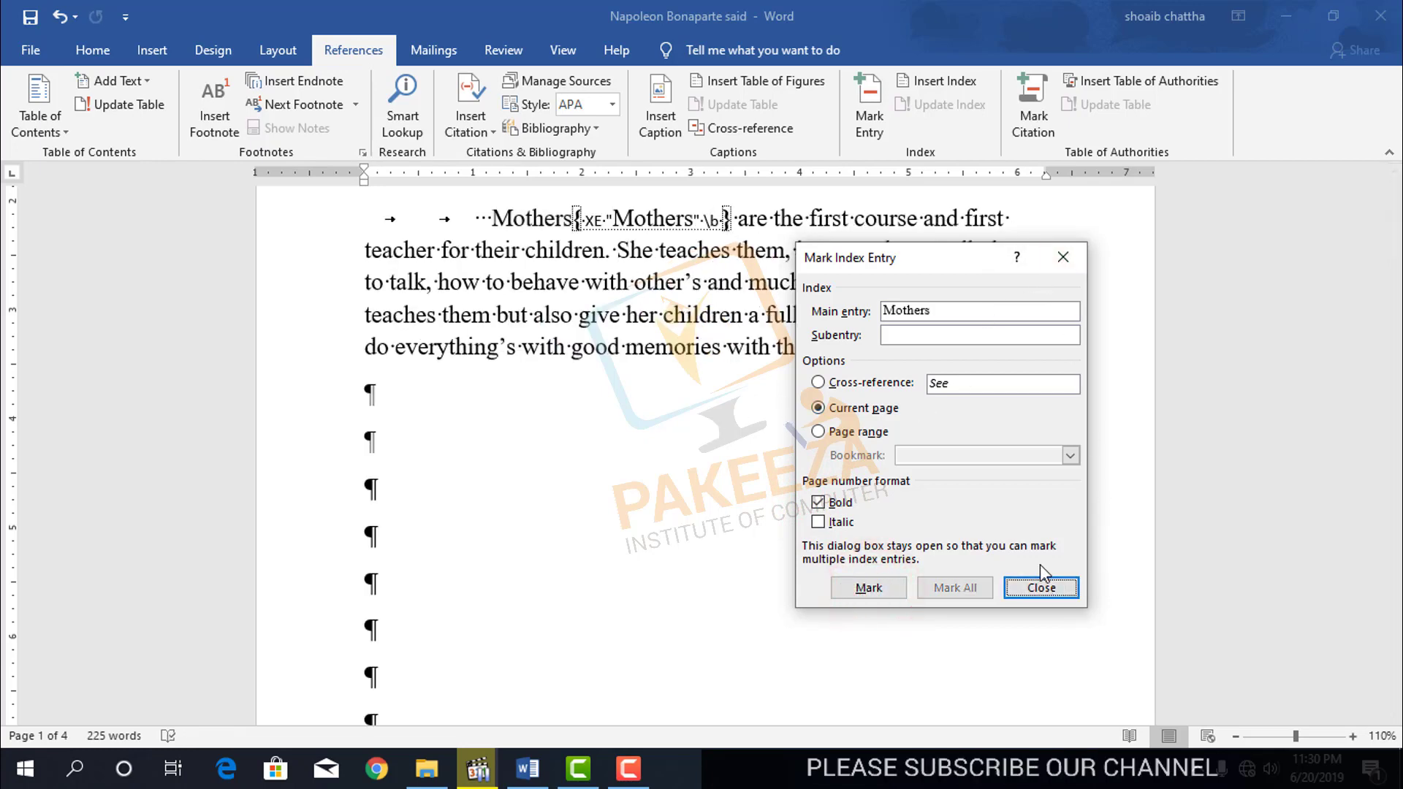
left_click(1041, 589)
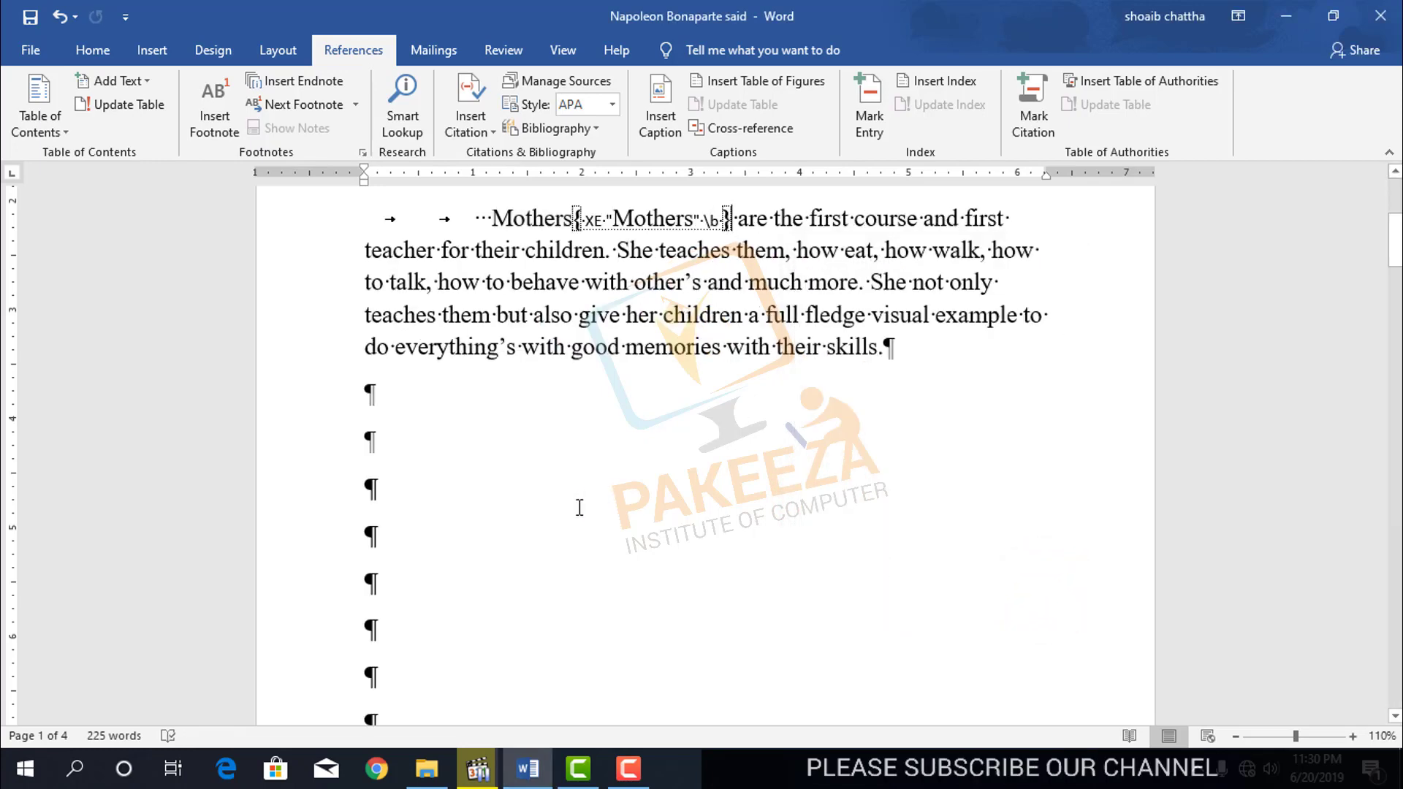
scroll(581, 512, "up", 3)
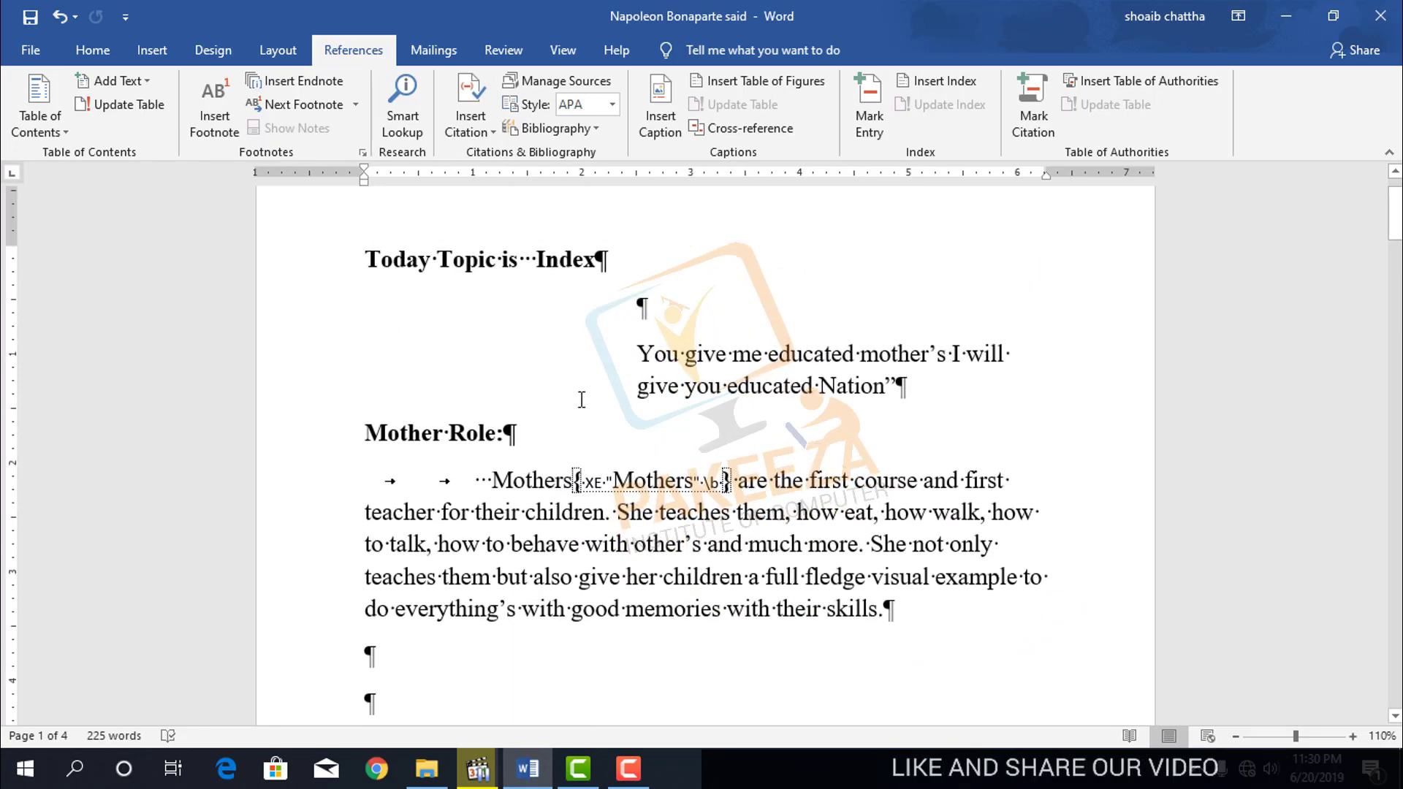
Toggle formatting marks off and back on to check the Mothers XE index field.
left_click(101, 54)
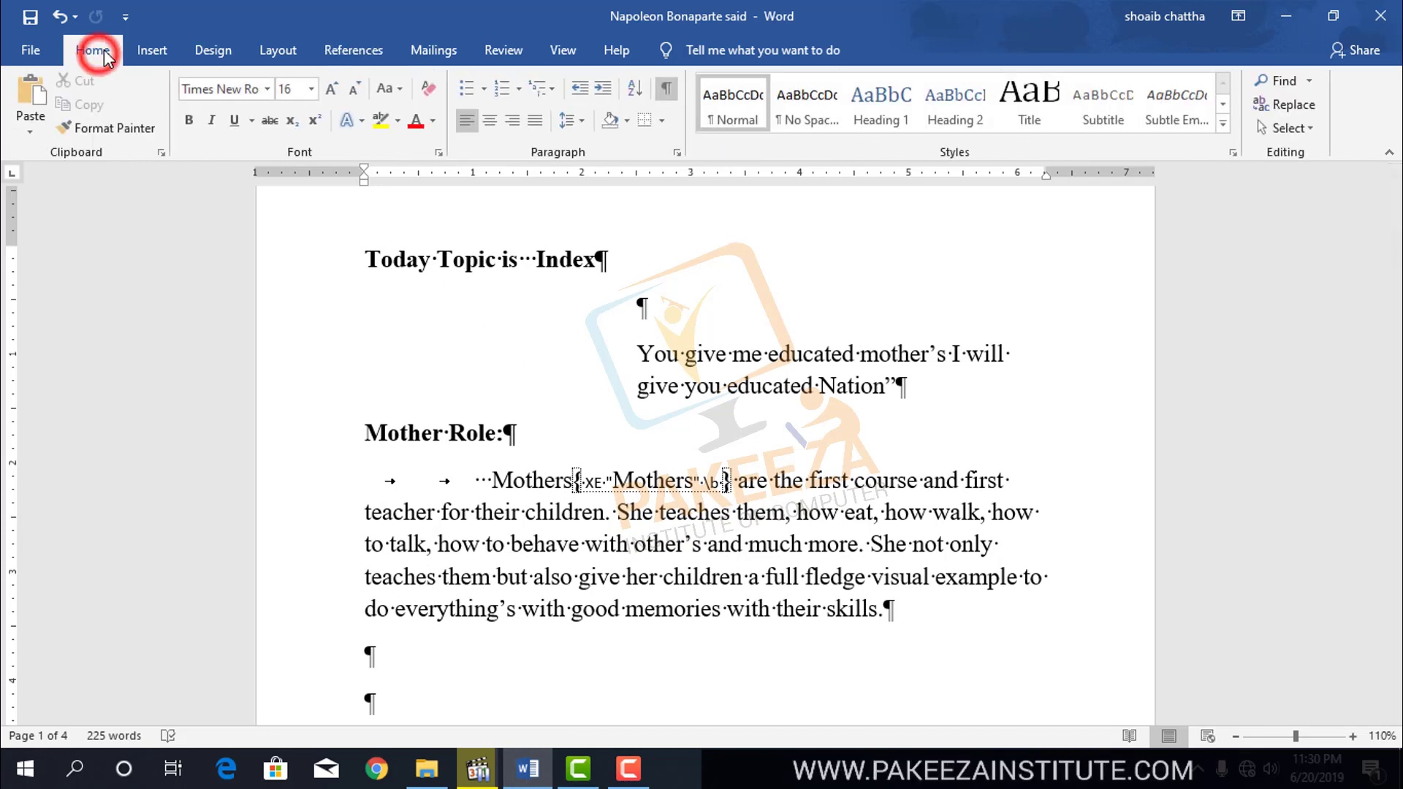
left_click(667, 91)
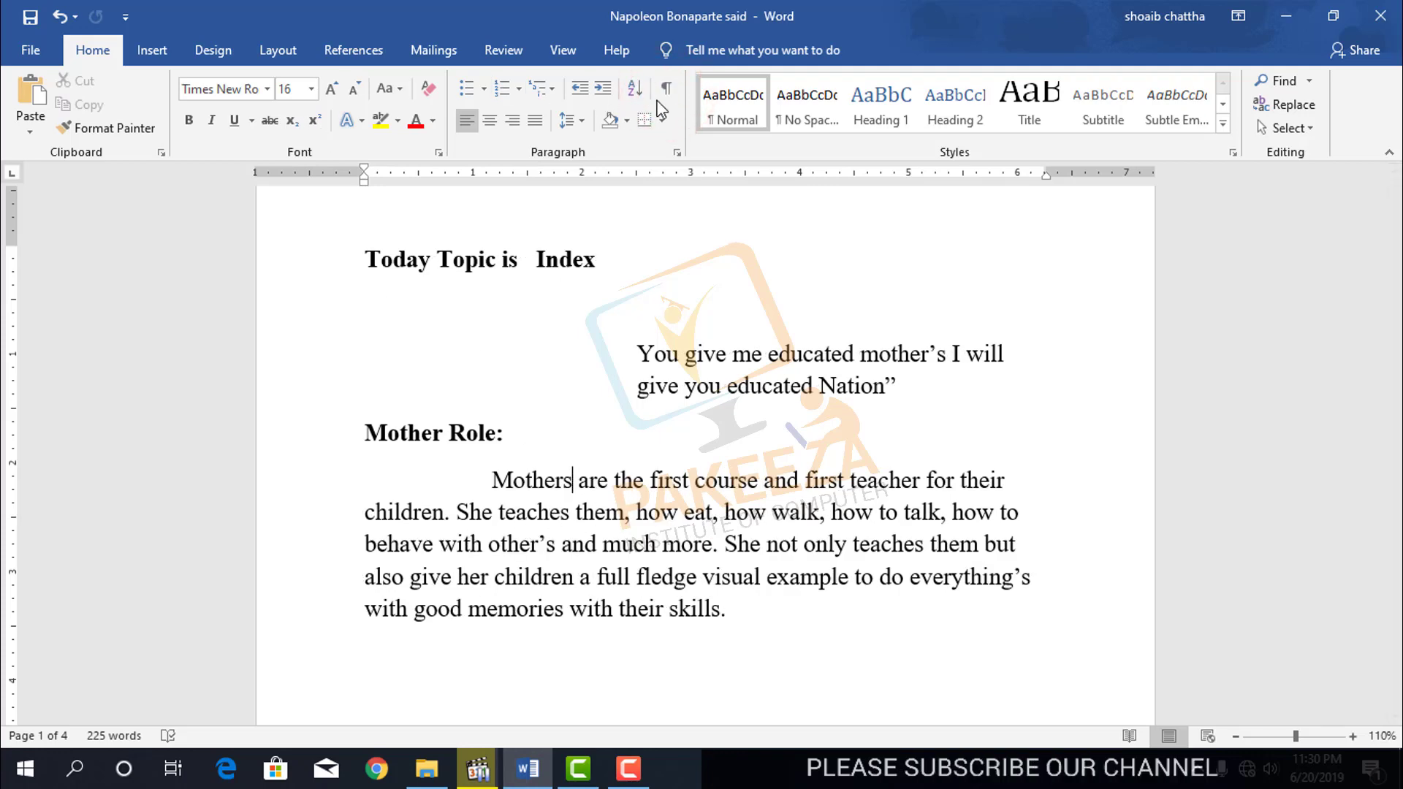
left_click(666, 89)
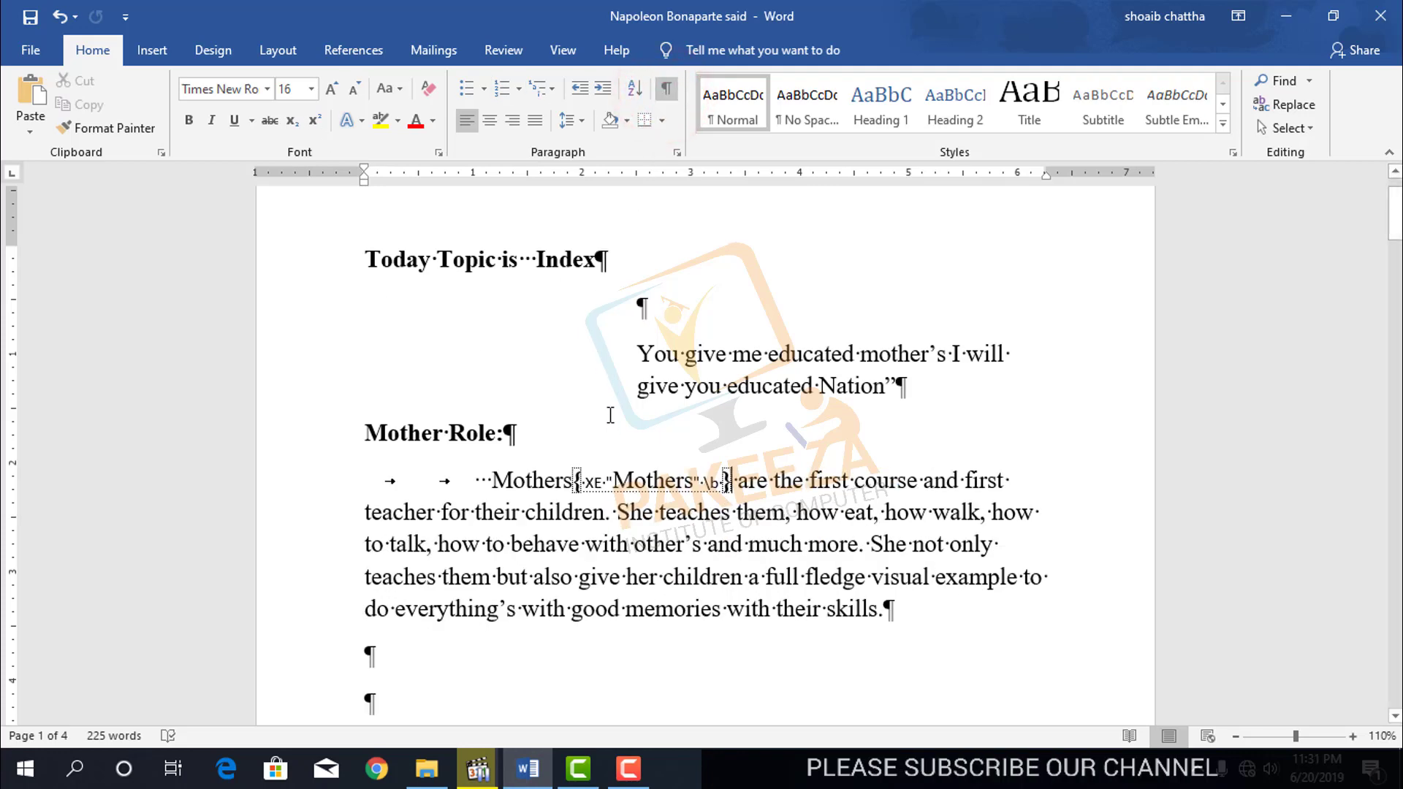
left_click(577, 480)
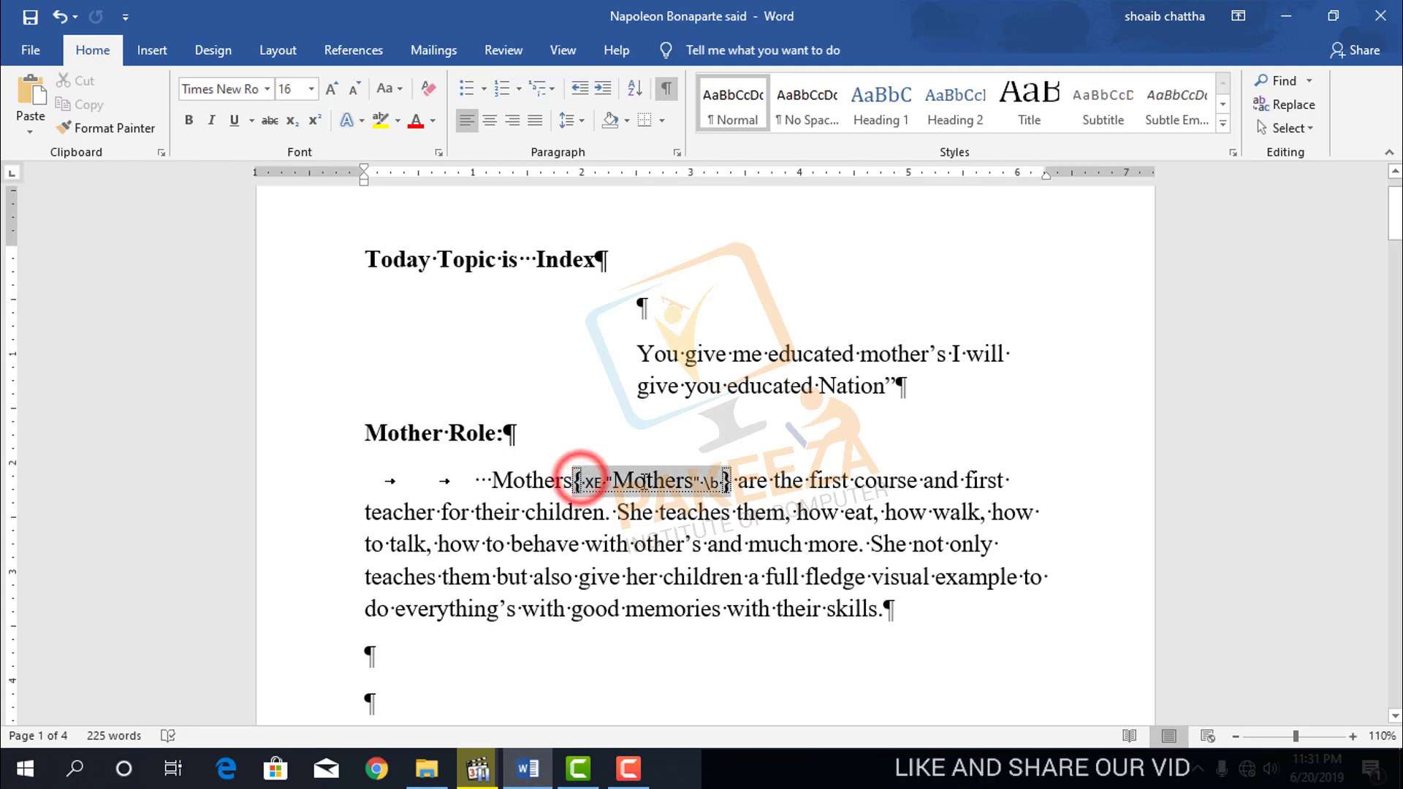
left_click(603, 404)
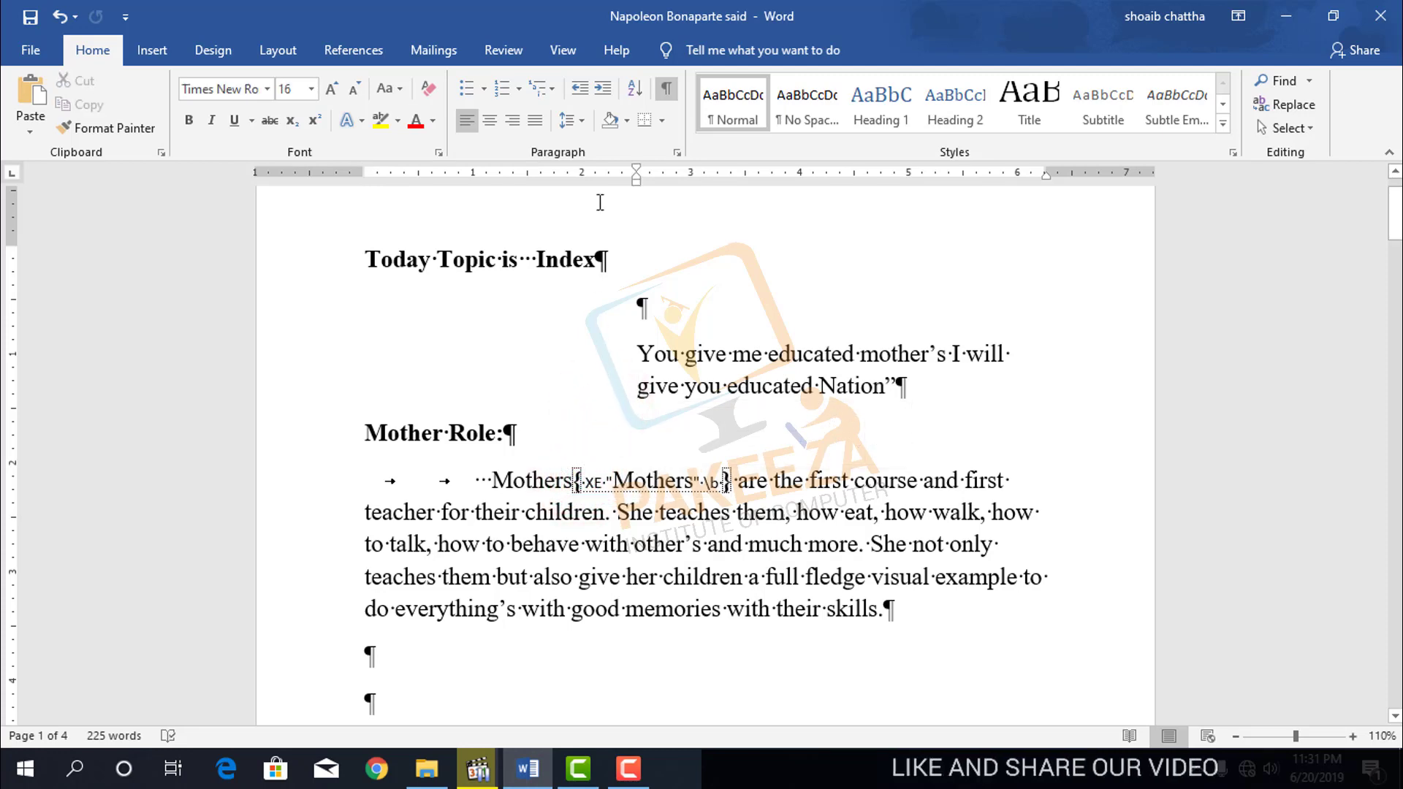
left_click(340, 47)
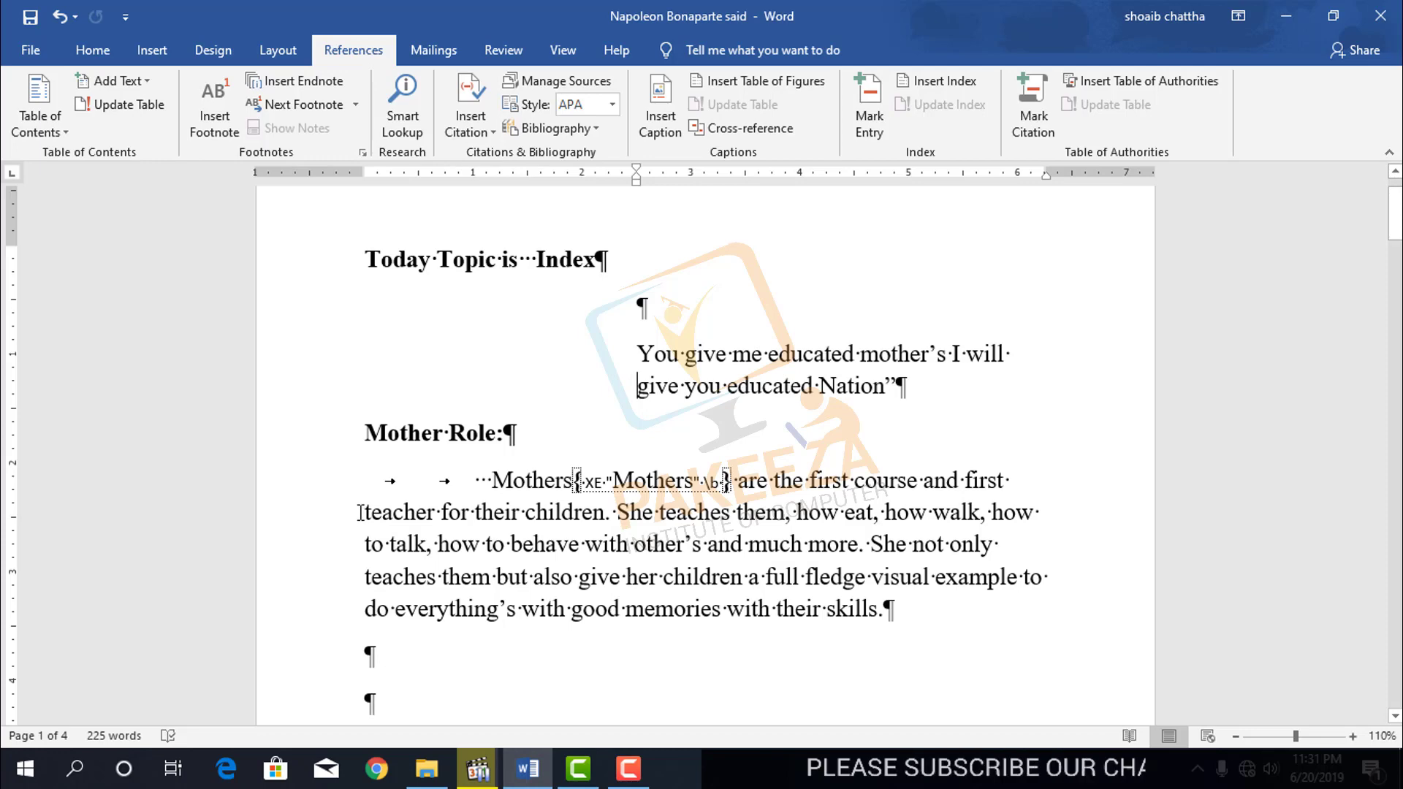
Undo an accidental italic, then select the word 'teacher' in the Mother Role paragraph.
left_click_drag(360, 515, 473, 580)
left_click(491, 564)
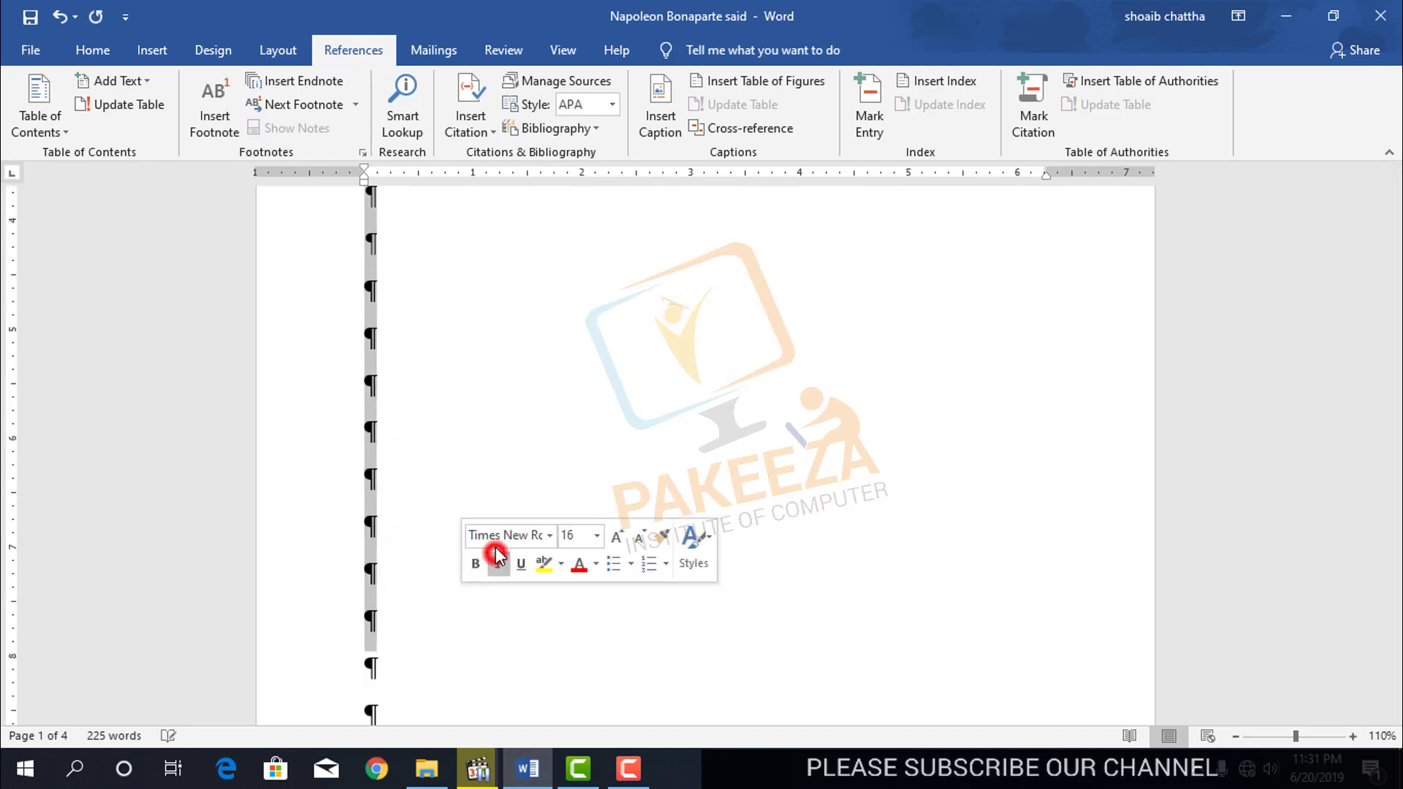
left_click(494, 446)
scroll(502, 618, "up", 5)
scroll(503, 617, "up", 1)
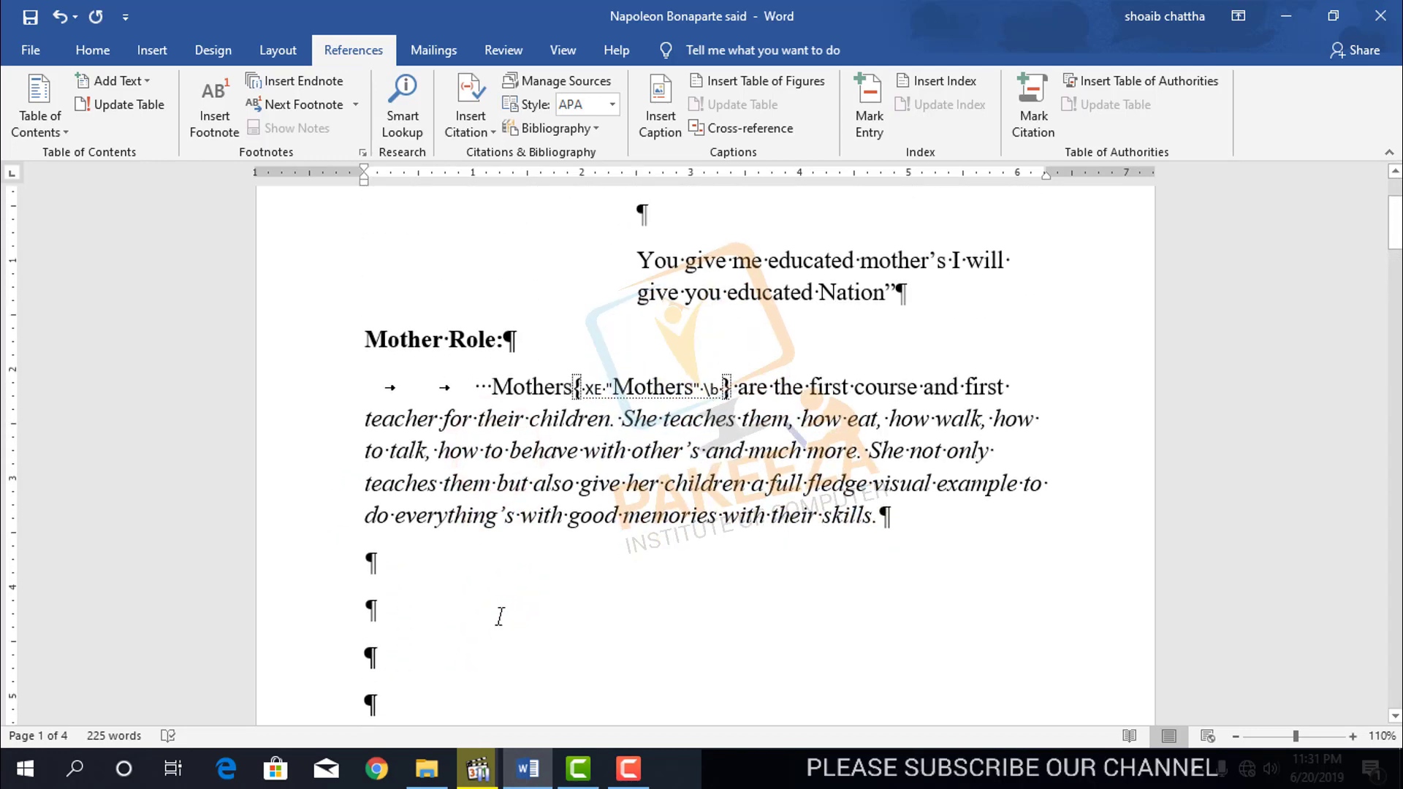
key("ctrl+z")
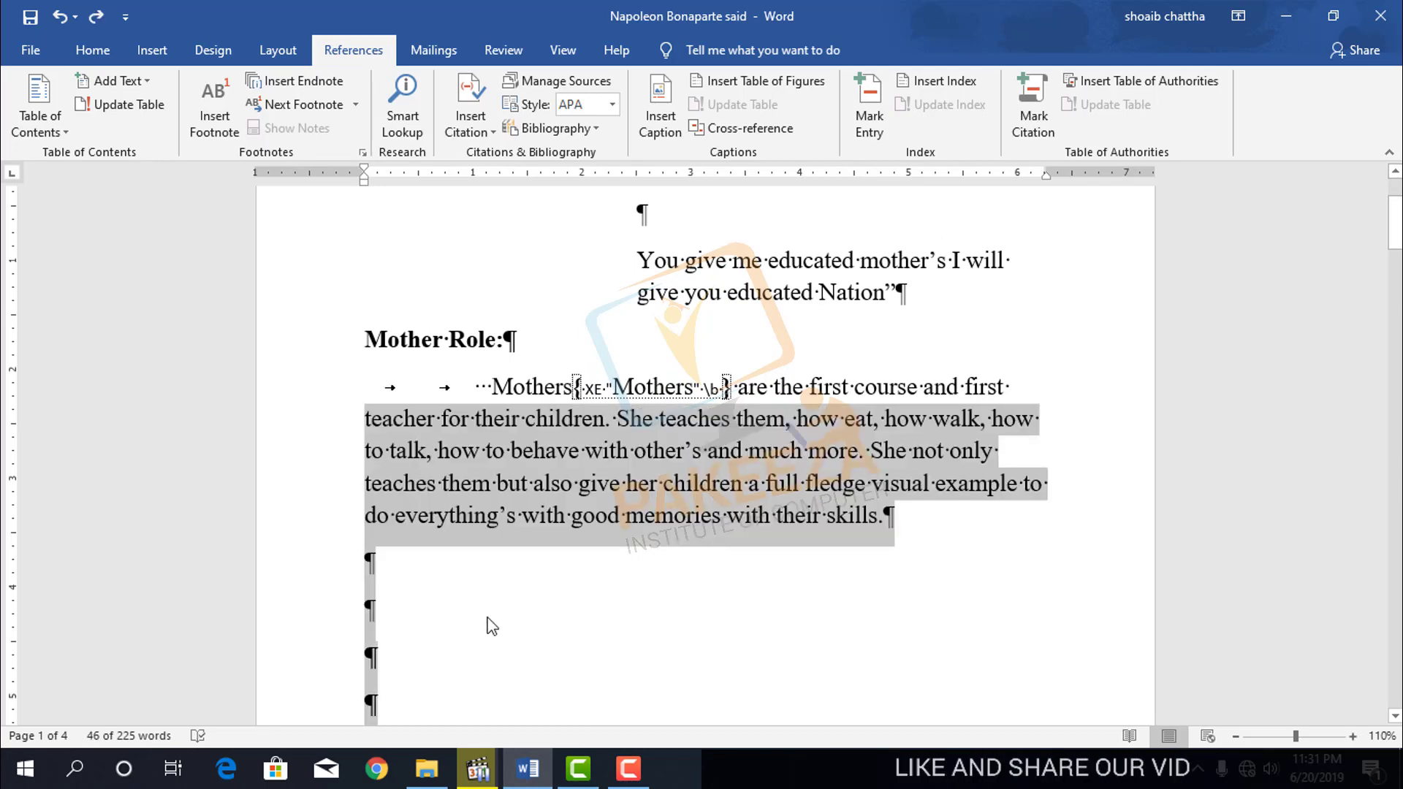
left_click(537, 638)
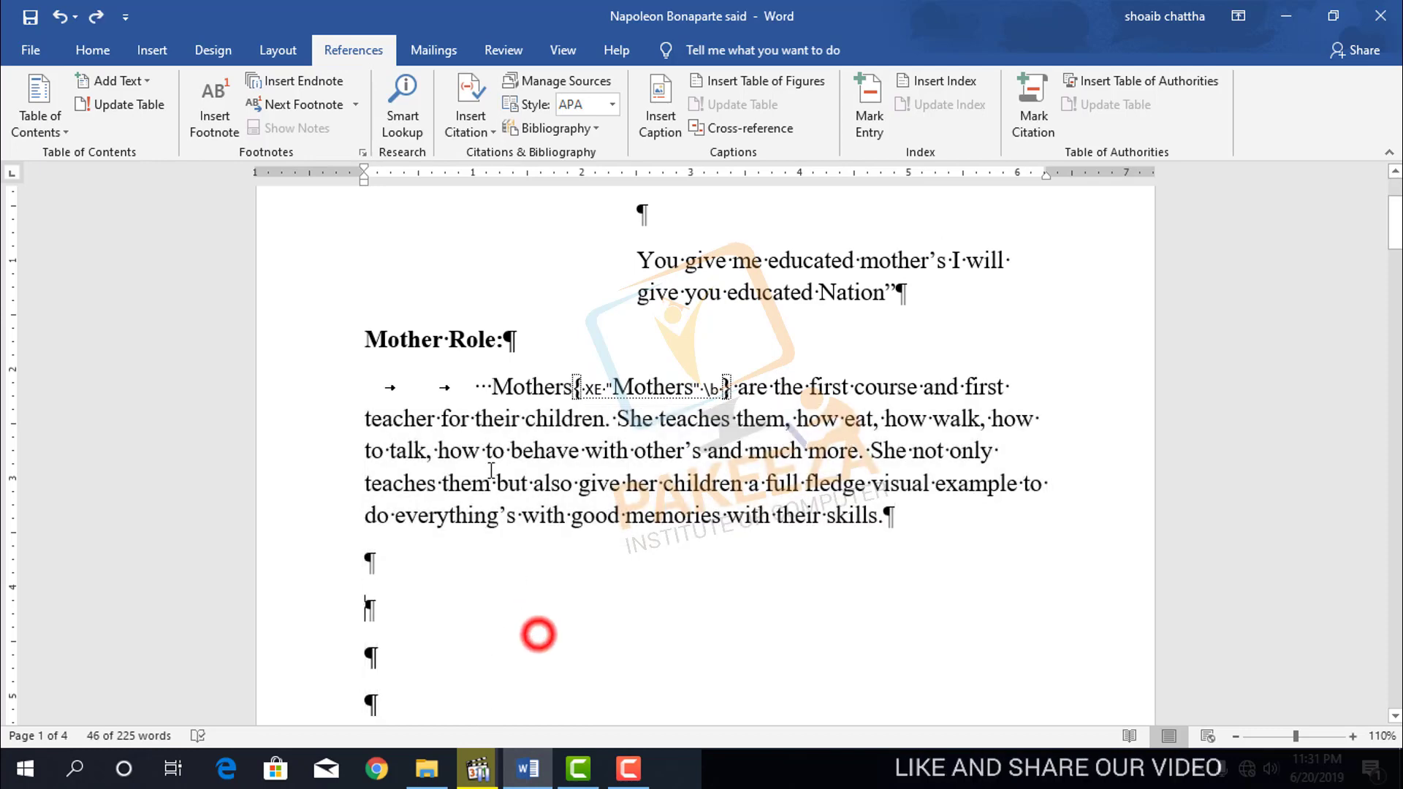
left_click(433, 418)
left_click_drag(433, 418, 367, 419)
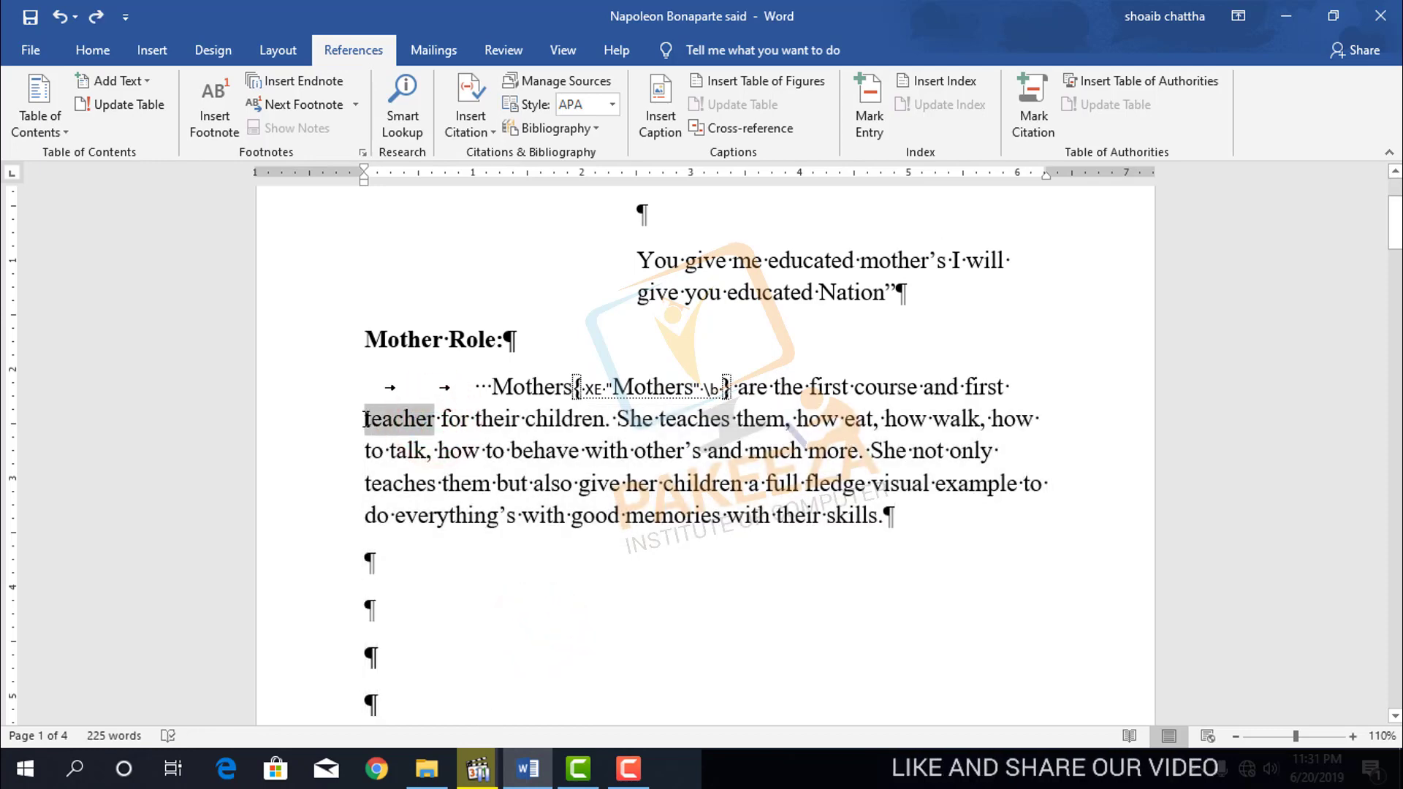
Mark 'teacher' and 'example' as index entries.
left_click(871, 121)
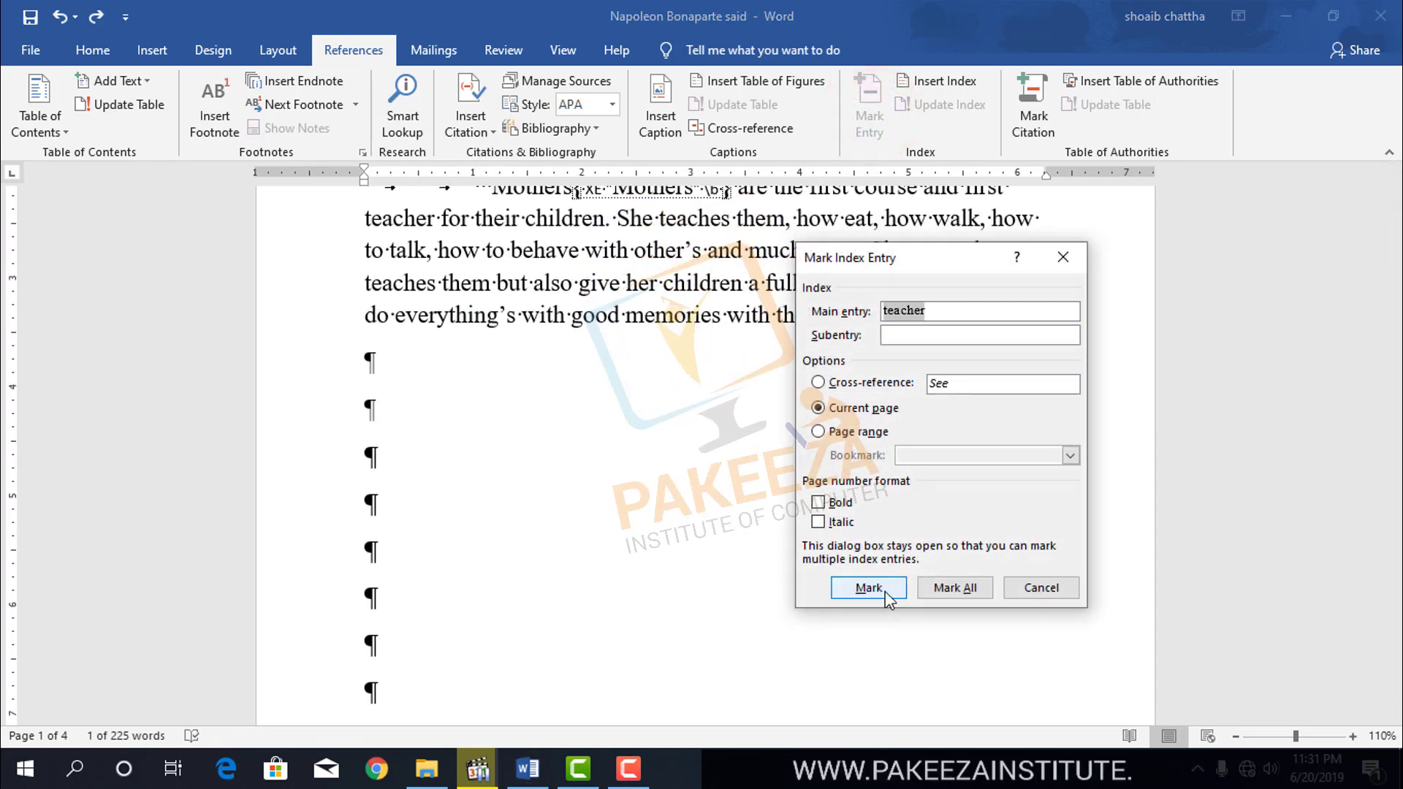
left_click(886, 593)
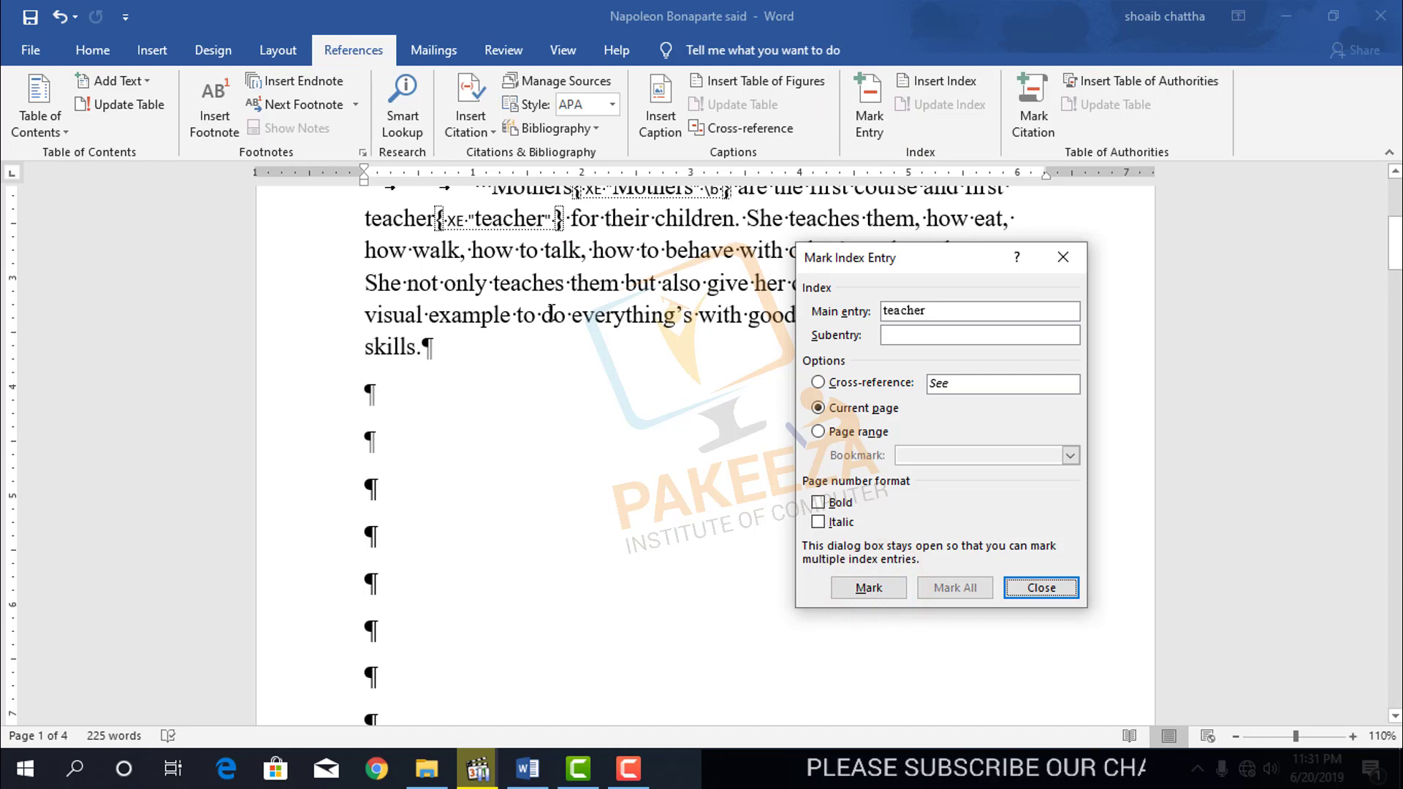
left_click(434, 314)
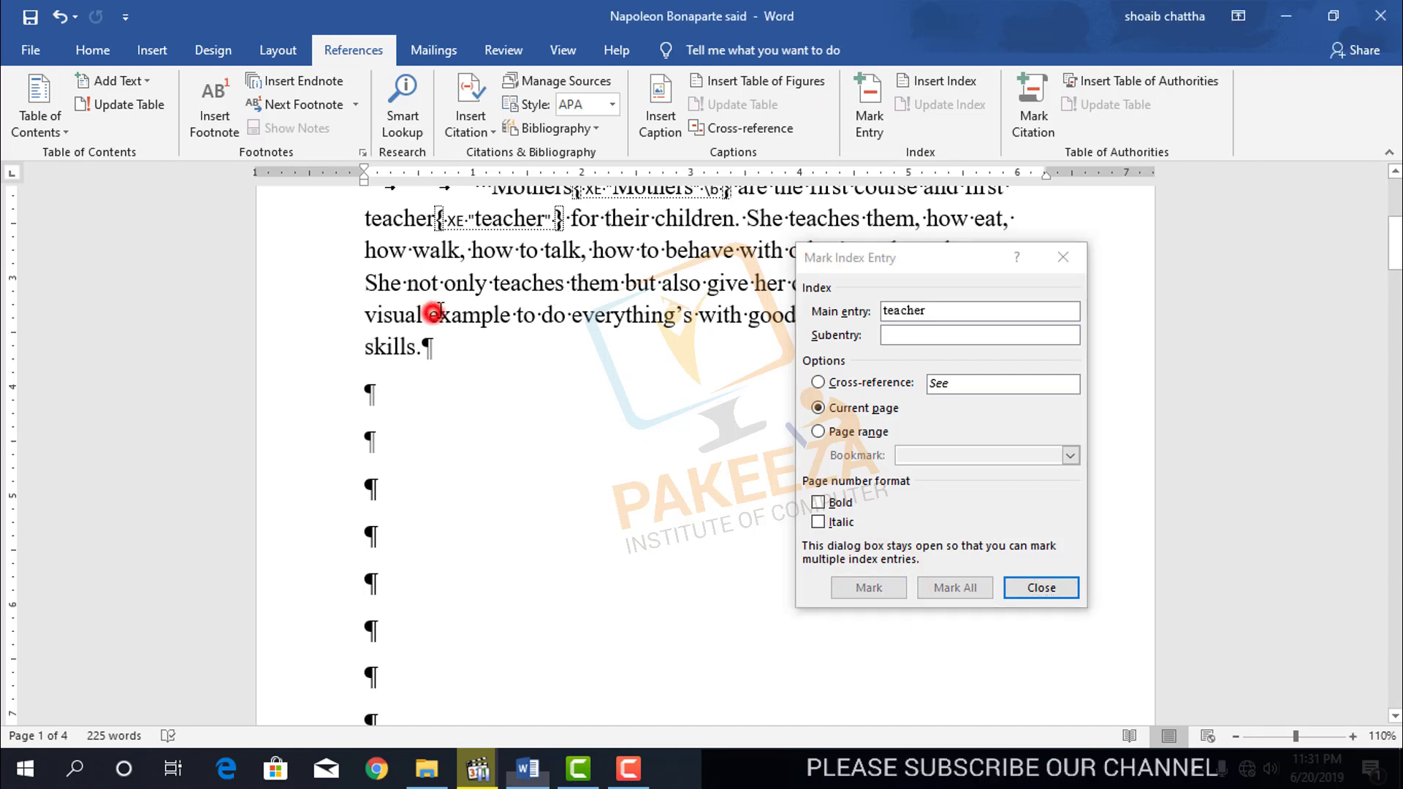
double_click(509, 316)
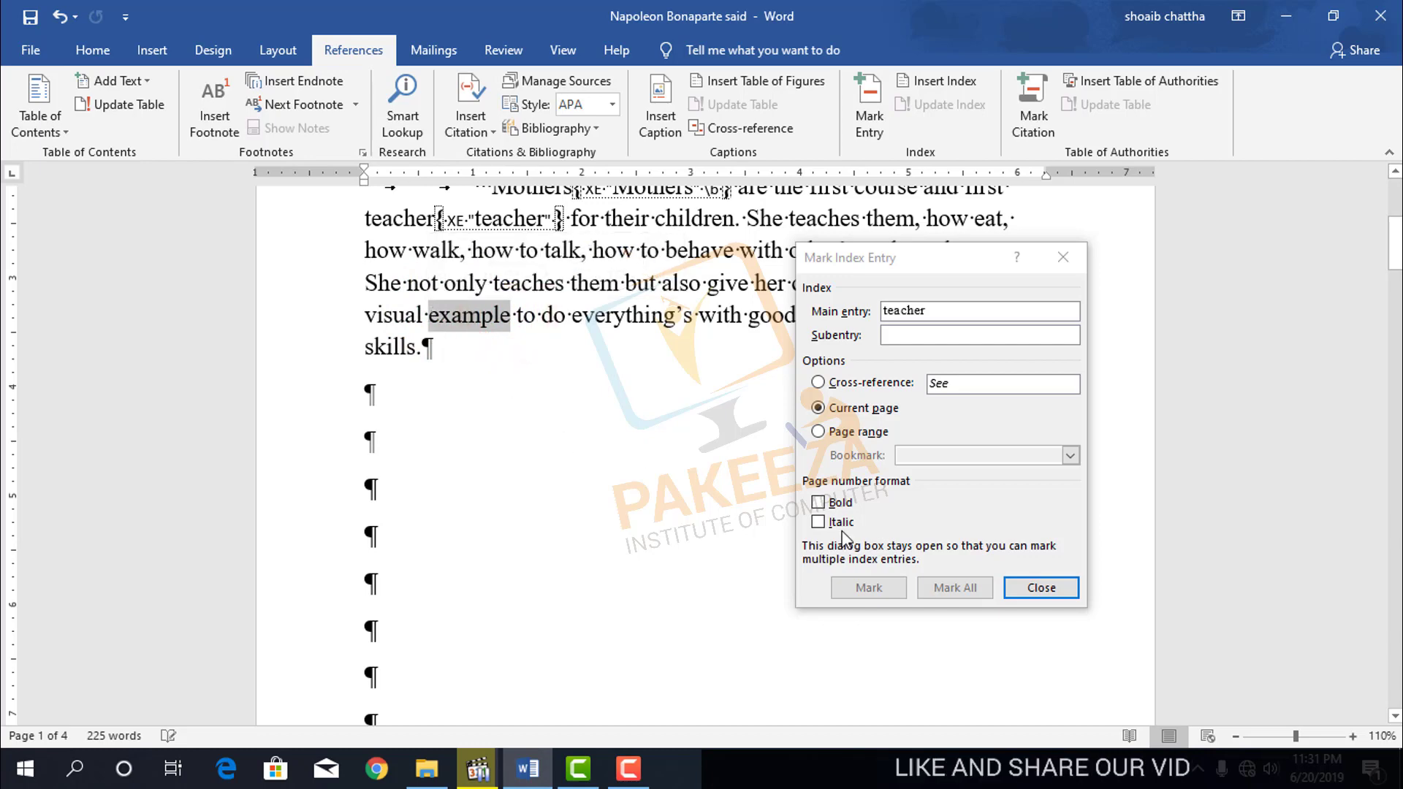
left_click(1042, 589)
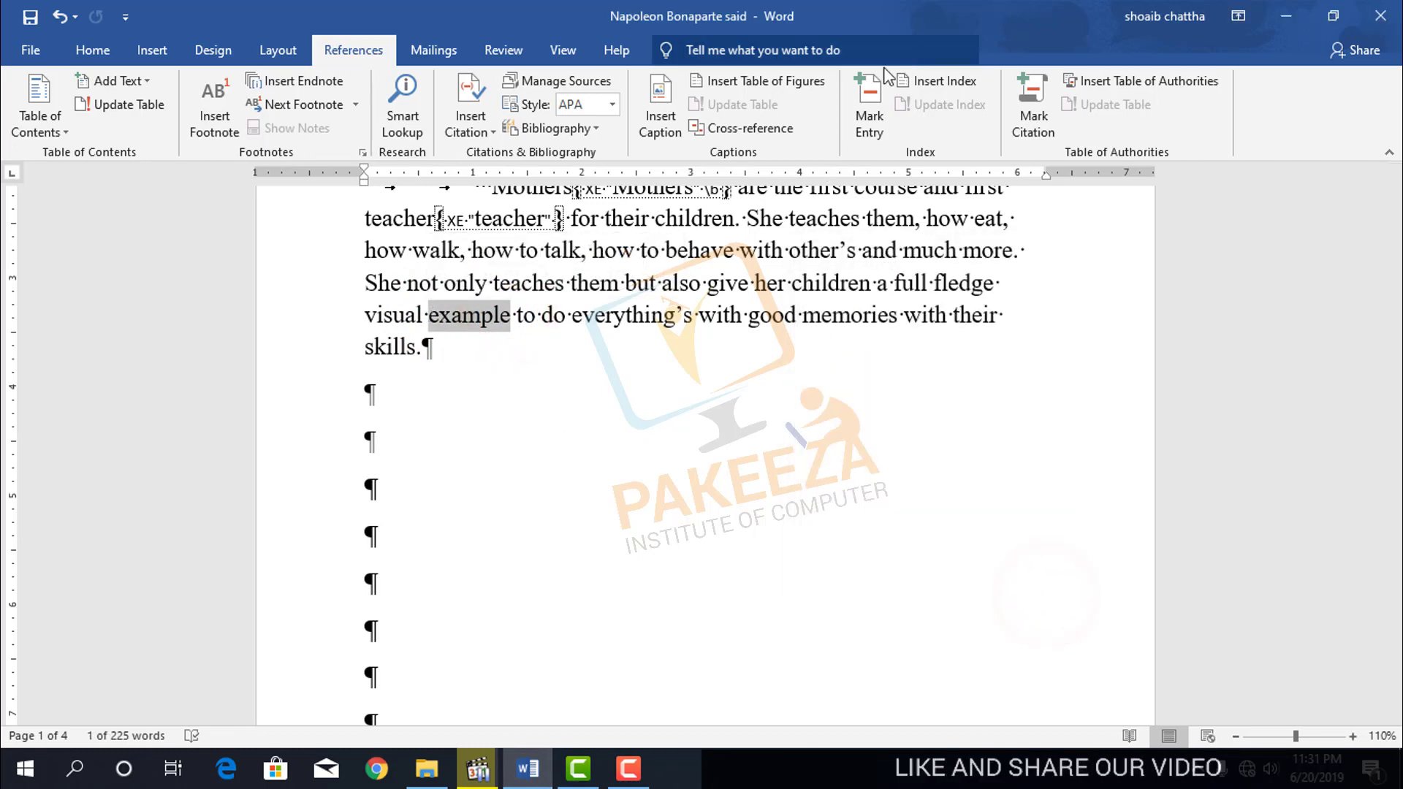
left_click(870, 111)
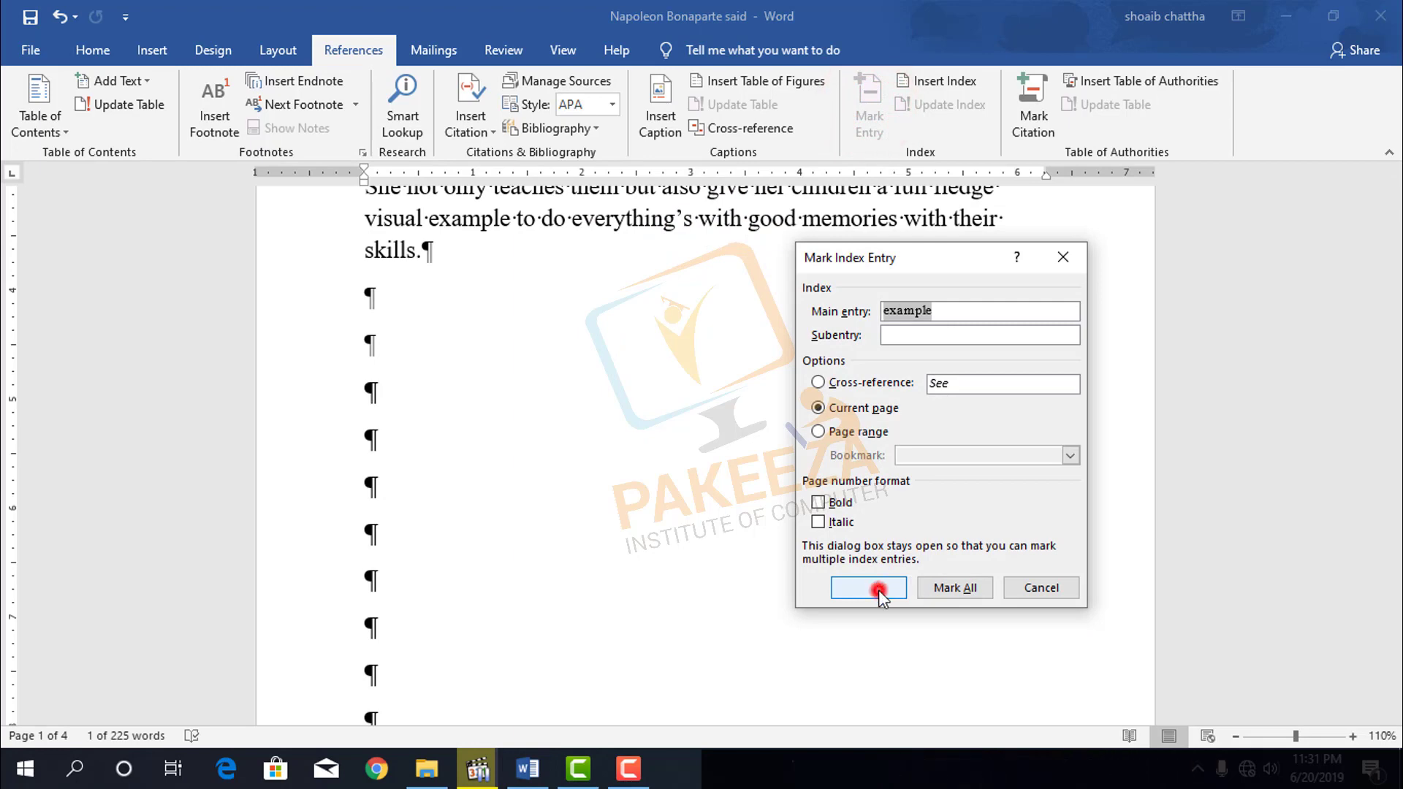
left_click(879, 591)
left_click(1042, 588)
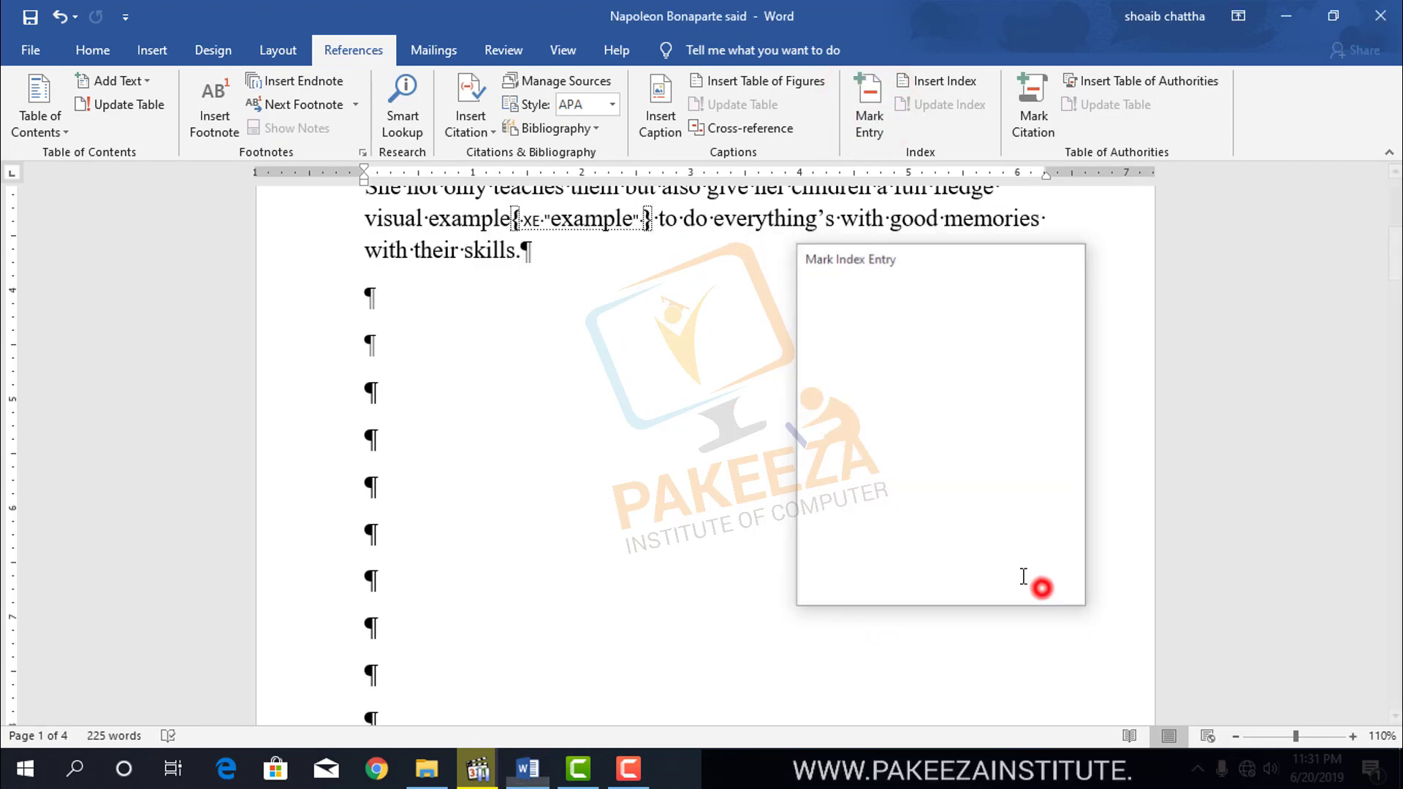
Mark 'children' and 'memories' as index entries.
scroll(754, 410, "up", 4)
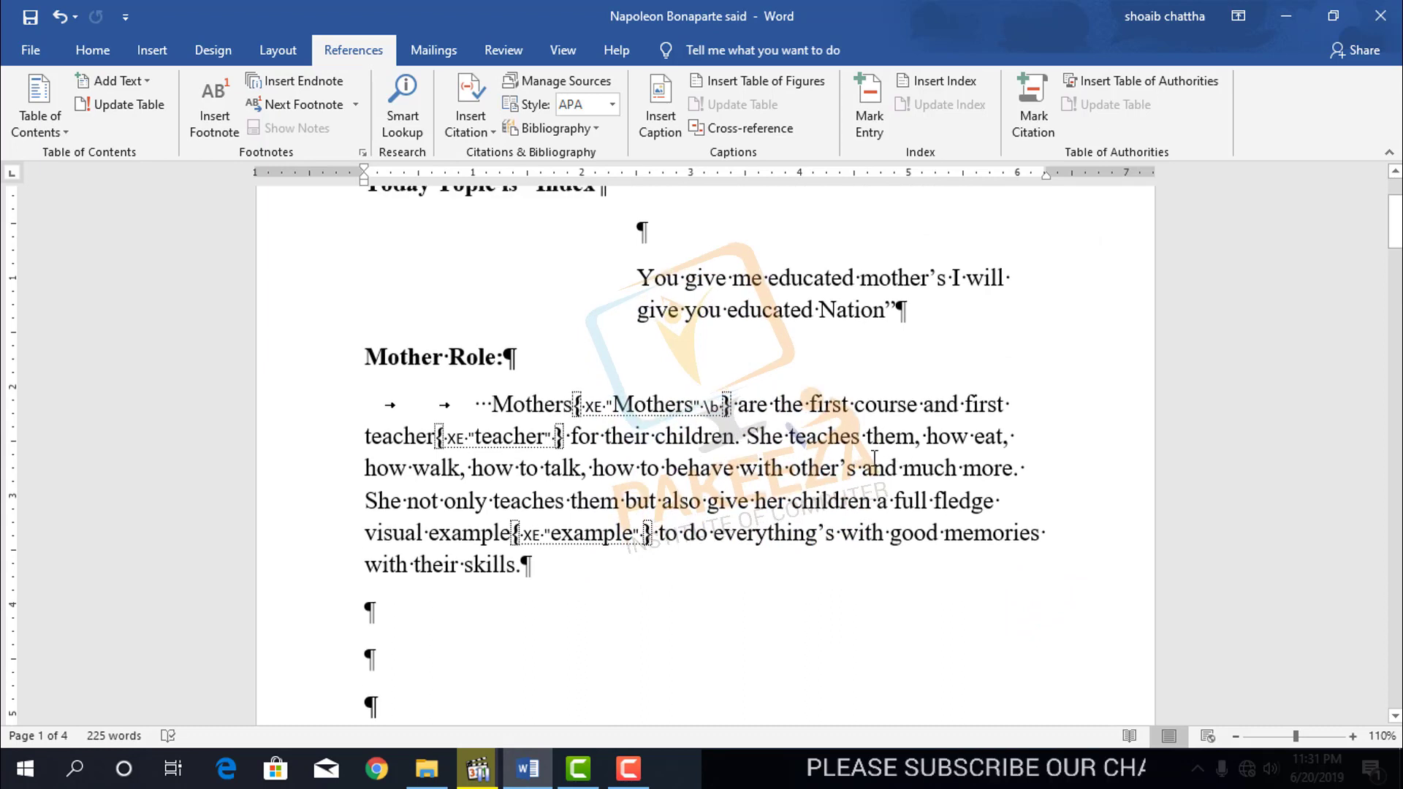
left_click_drag(873, 503, 804, 504)
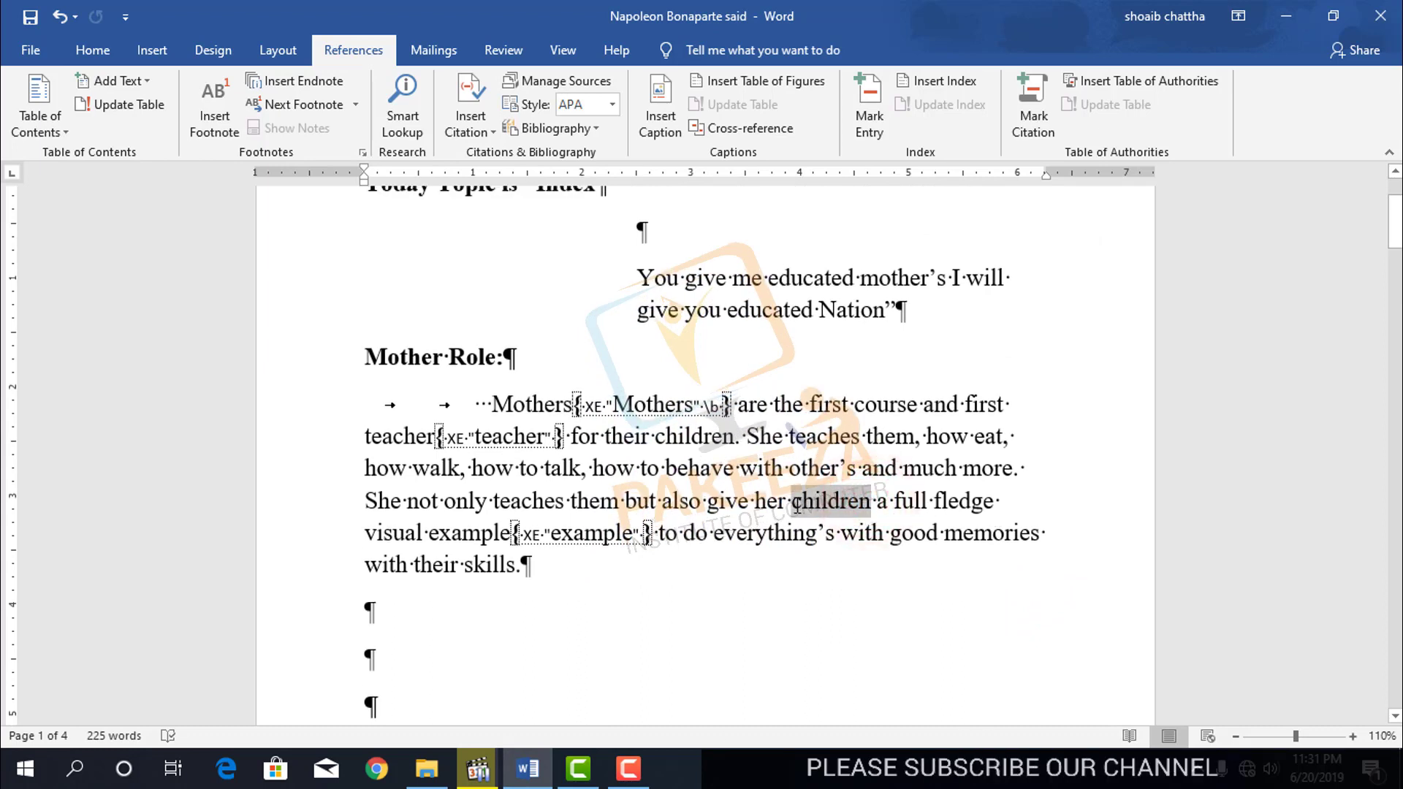
left_click(869, 102)
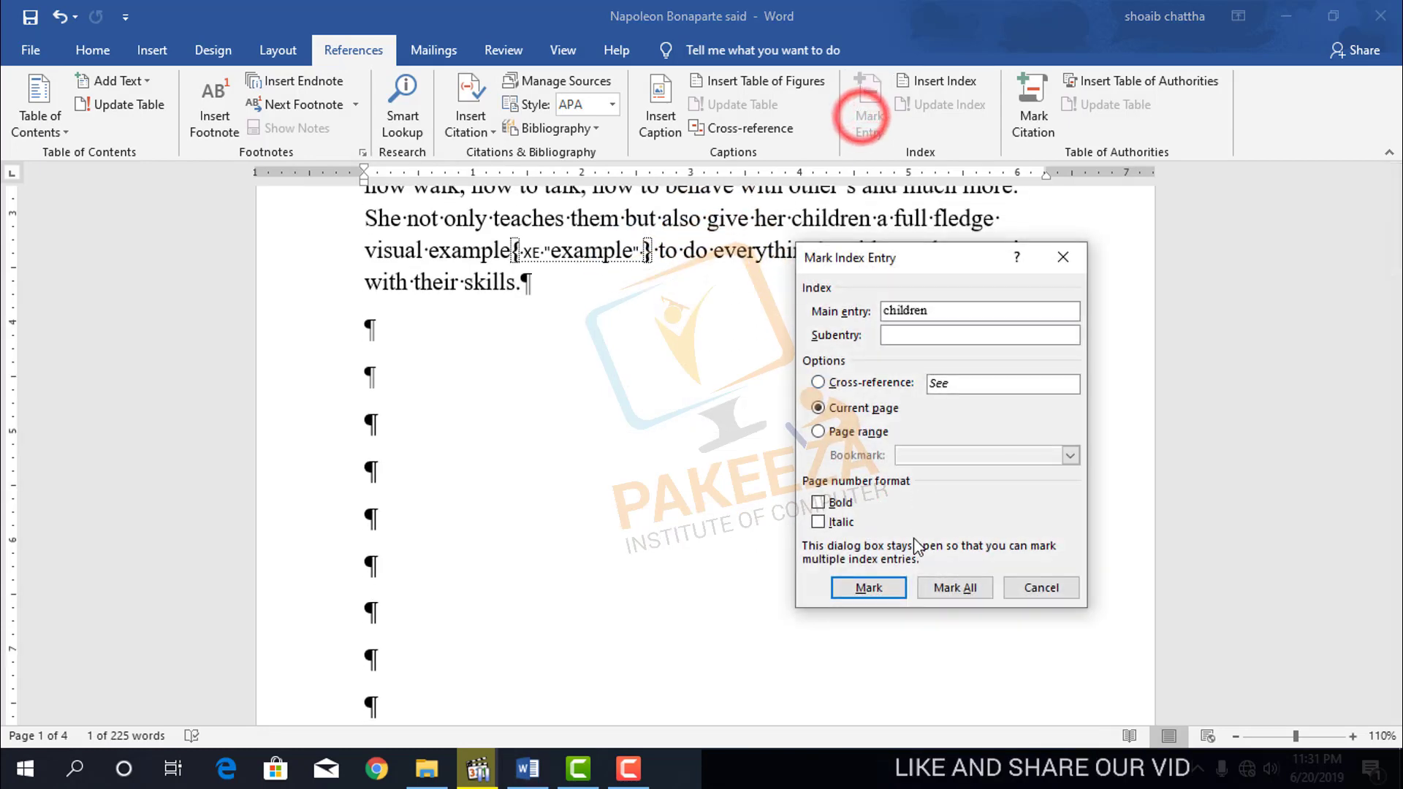
left_click(869, 588)
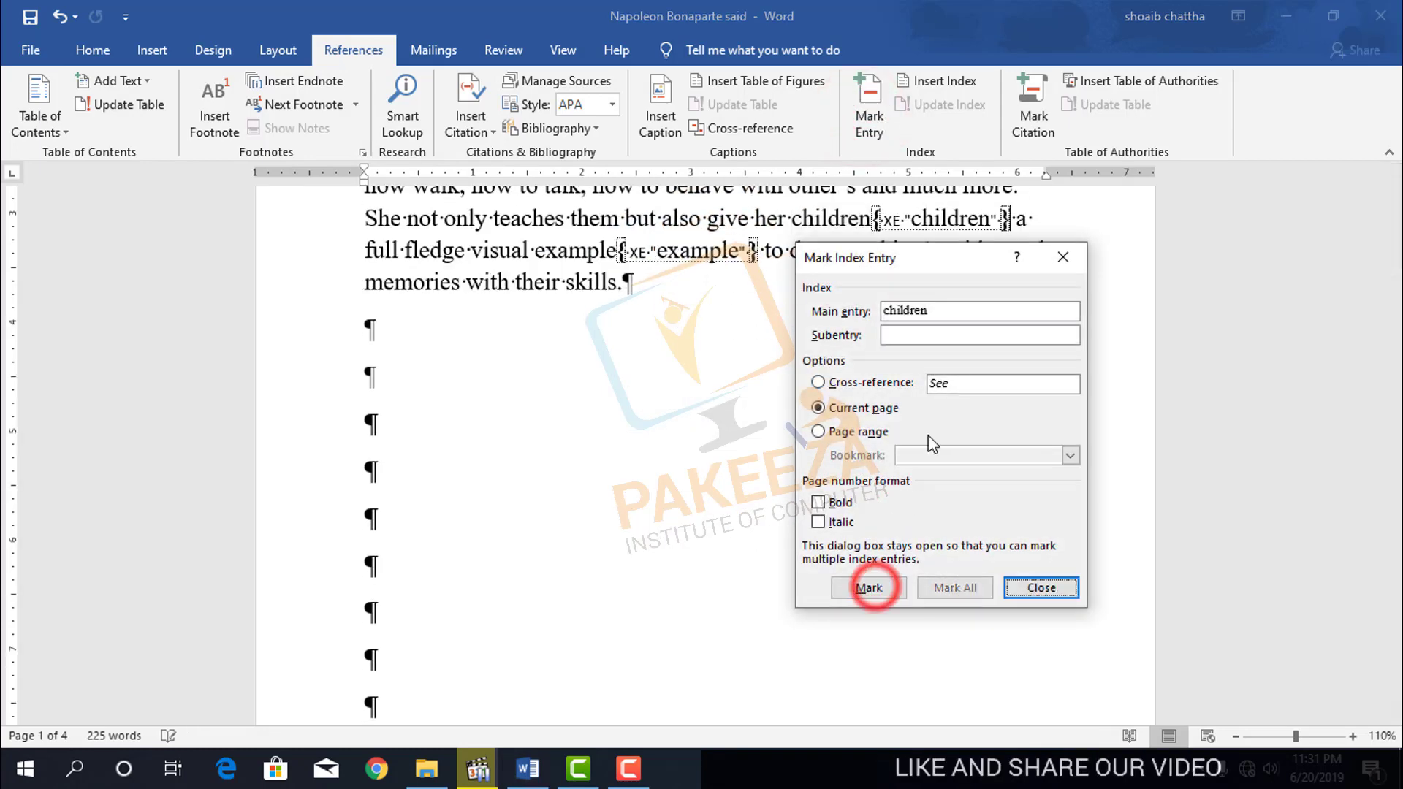
left_click(1041, 588)
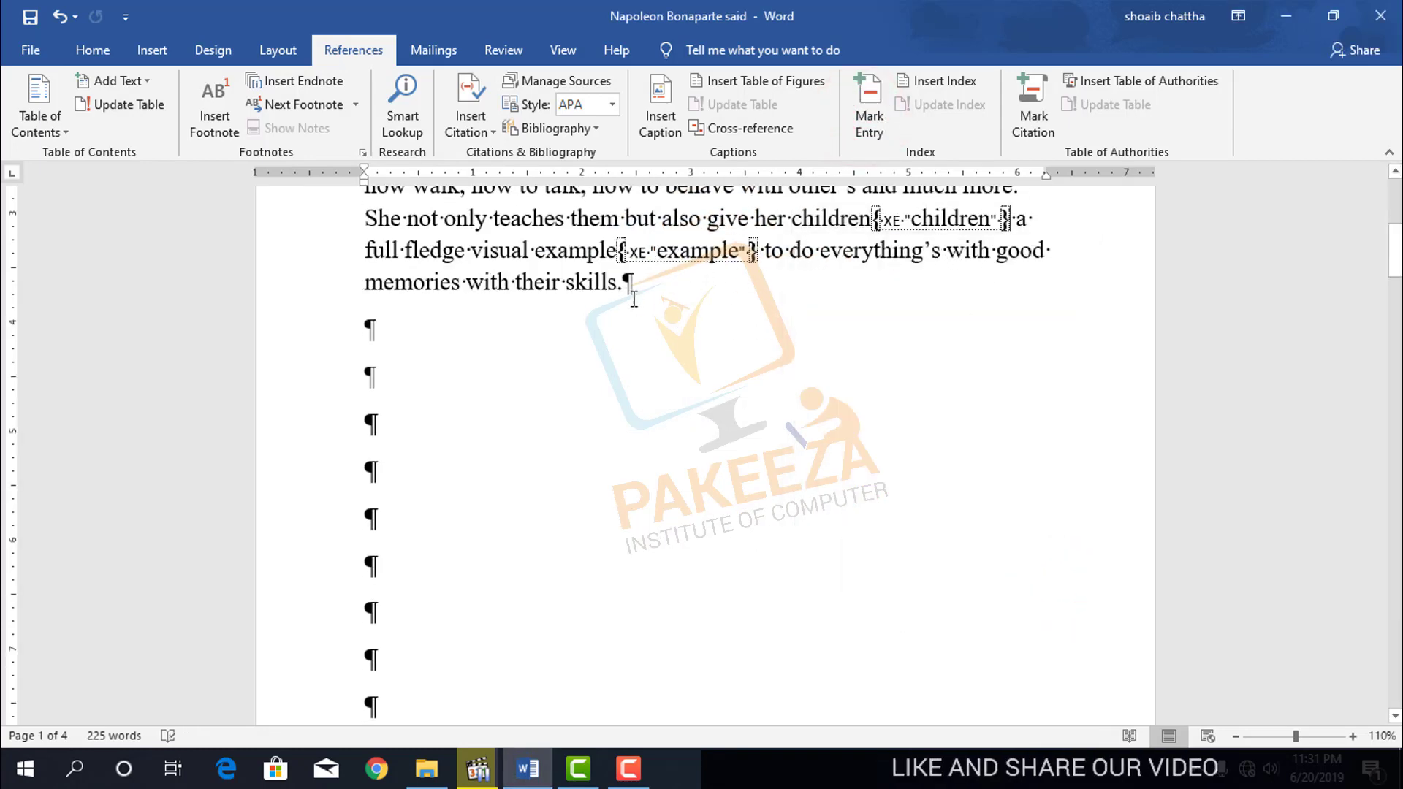
double_click(456, 282)
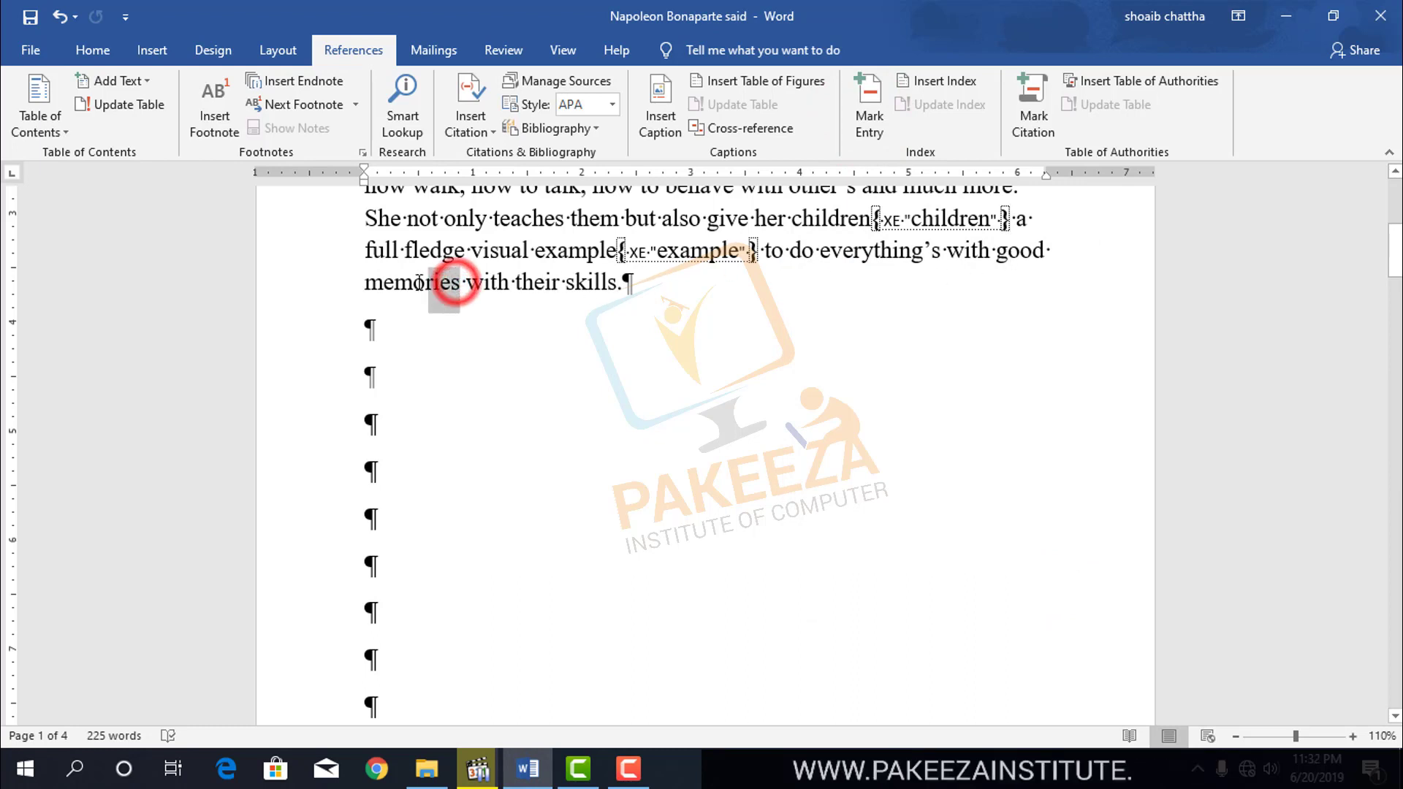
left_click(868, 110)
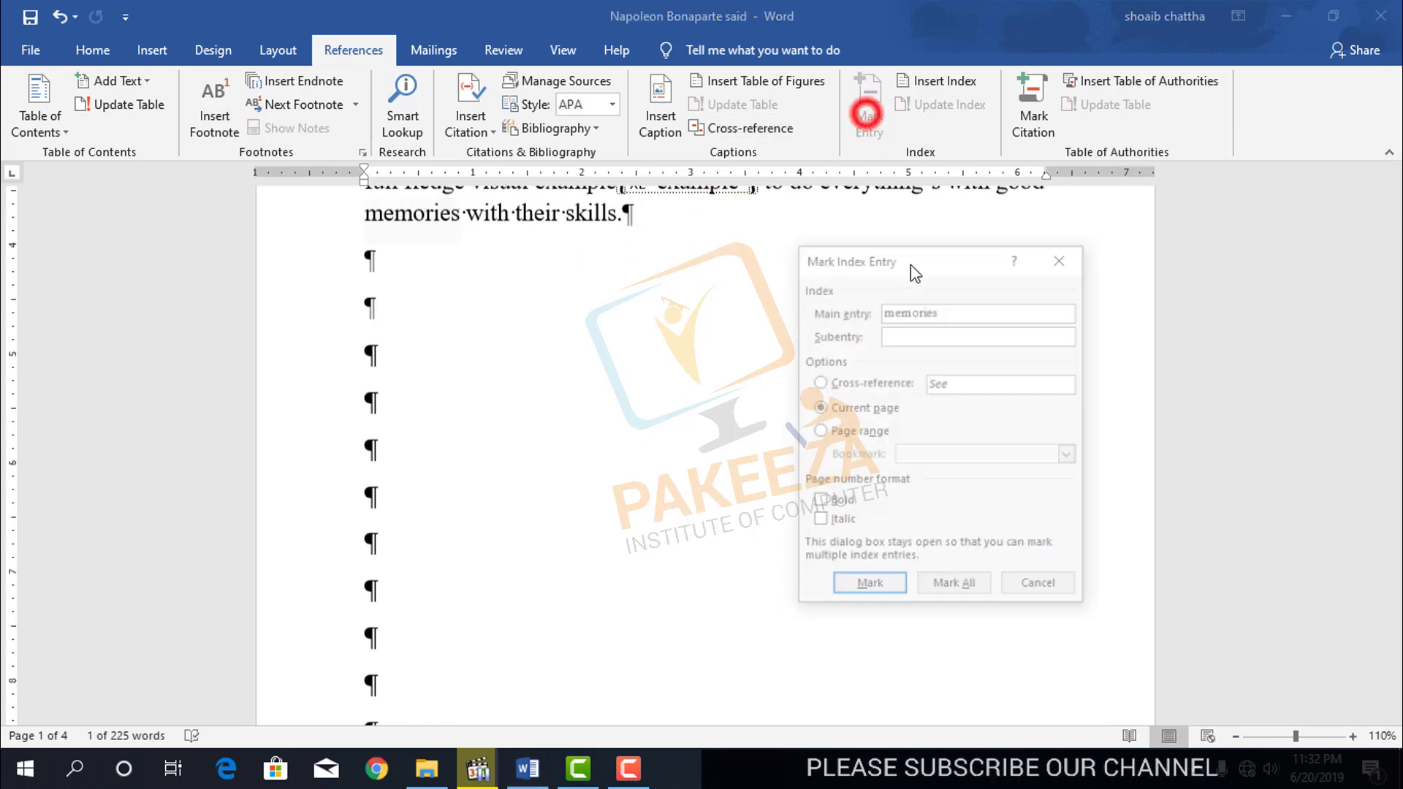
left_click(870, 587)
left_click(1041, 587)
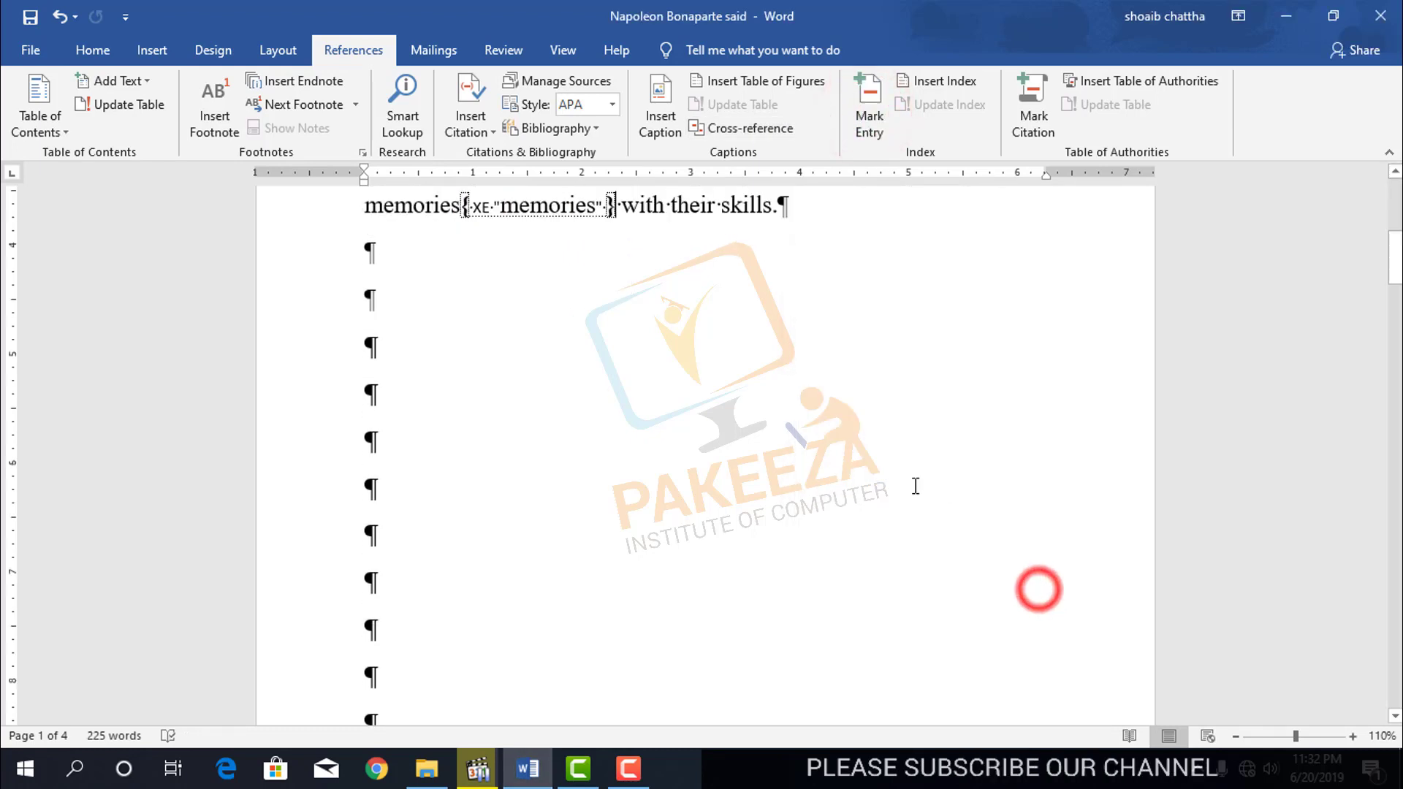
Mark 'intelligent' in the Teacher Role paragraph as an index entry.
scroll(1299, 542, "down", 5)
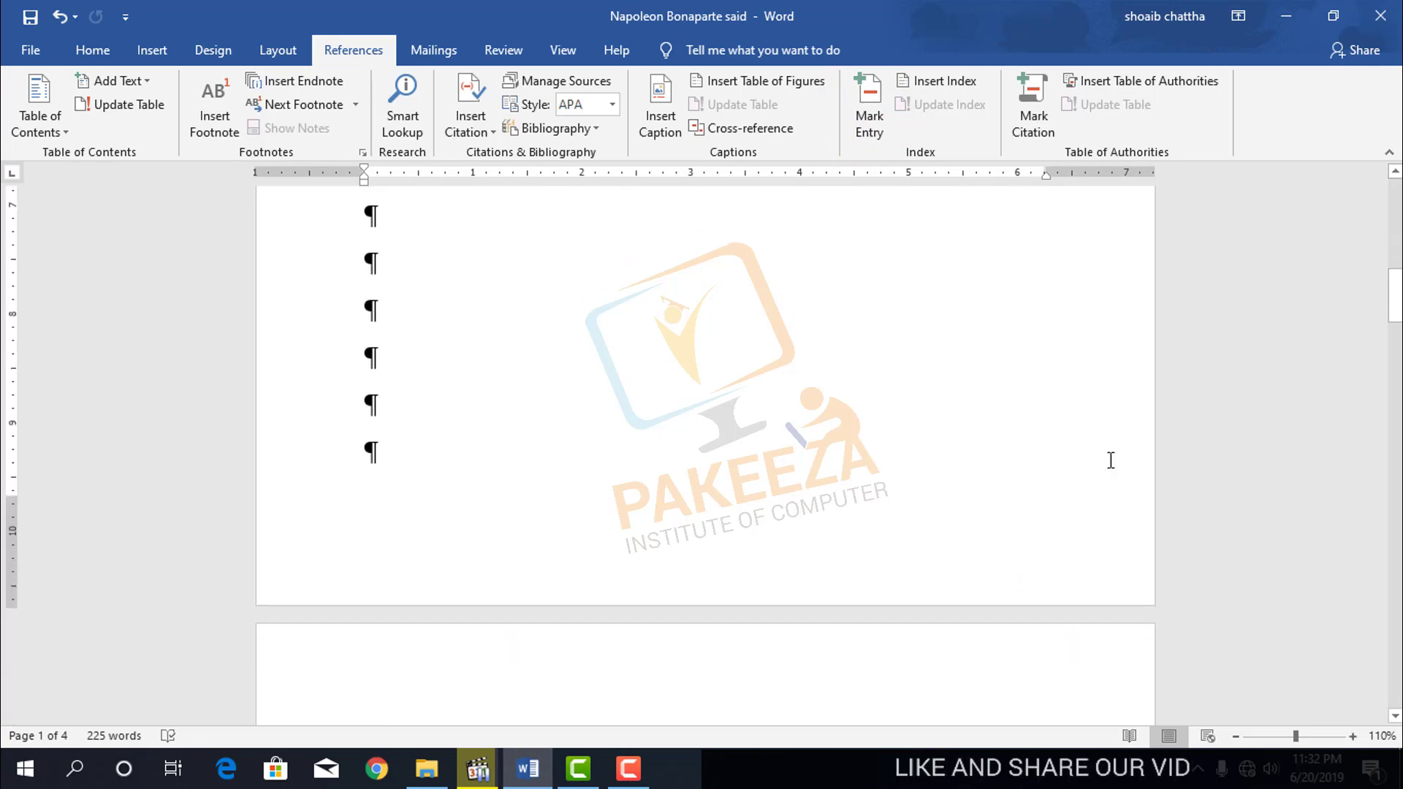
scroll(865, 376, "down", 5)
scroll(731, 358, "down", 2)
scroll(658, 336, "down", 3)
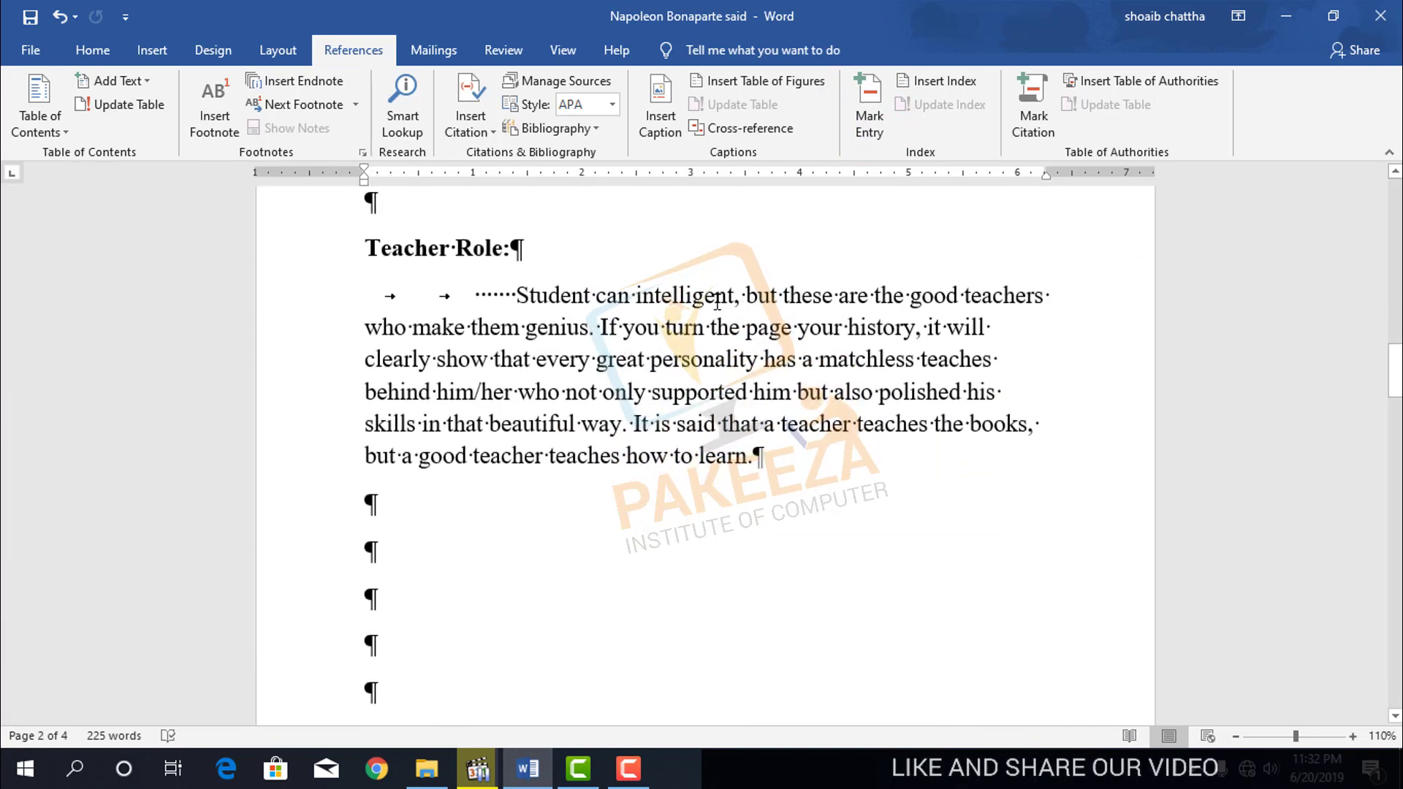
left_click_drag(733, 295, 643, 294)
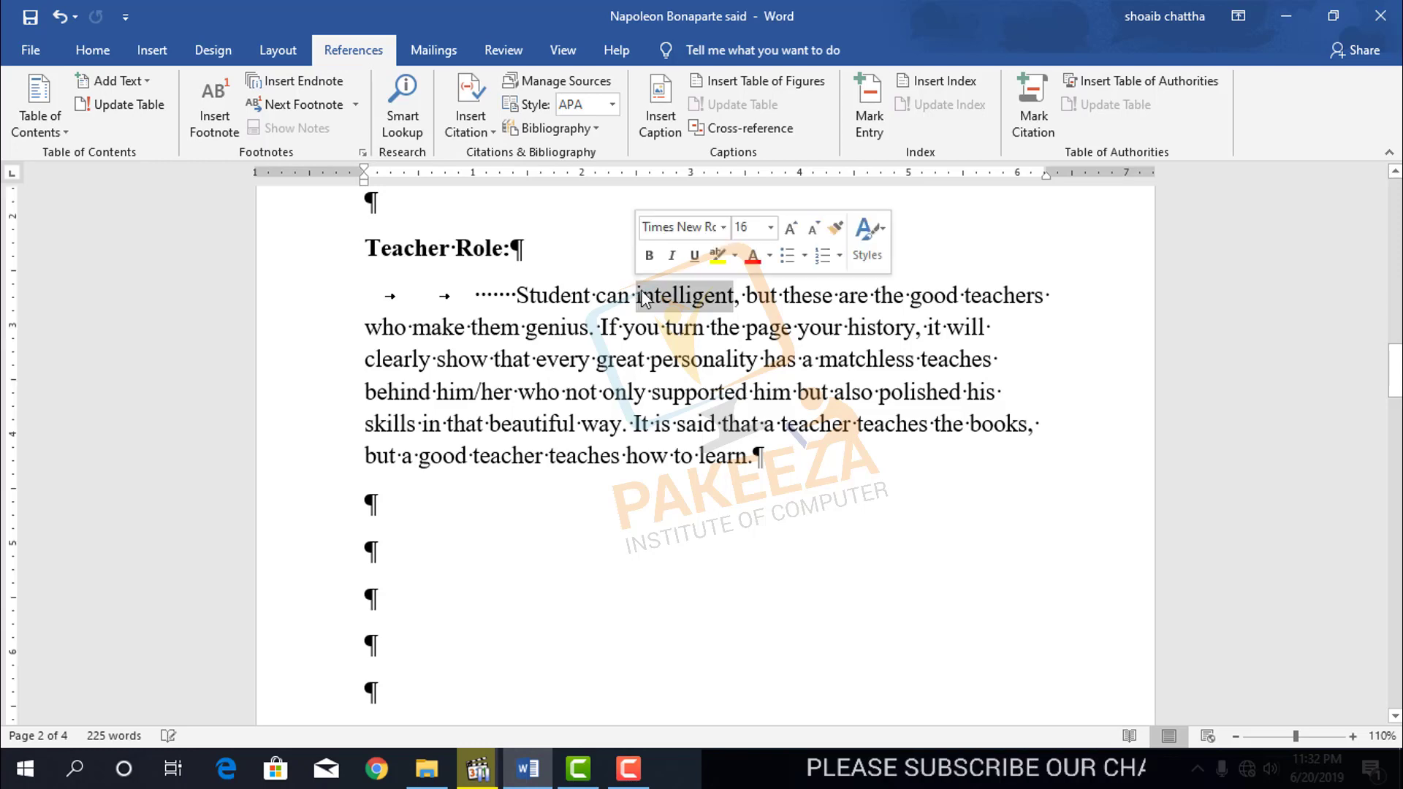
left_click(868, 115)
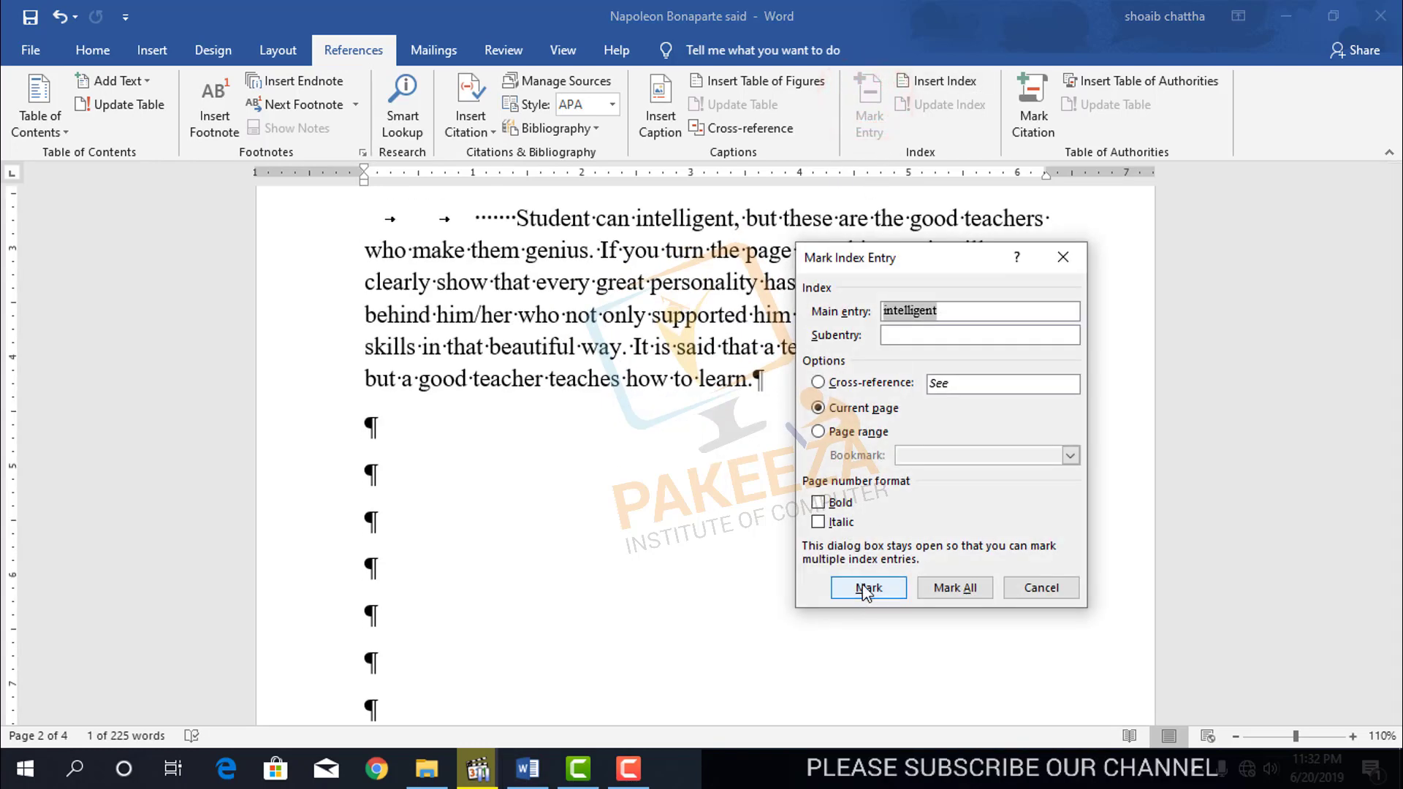
left_click(867, 589)
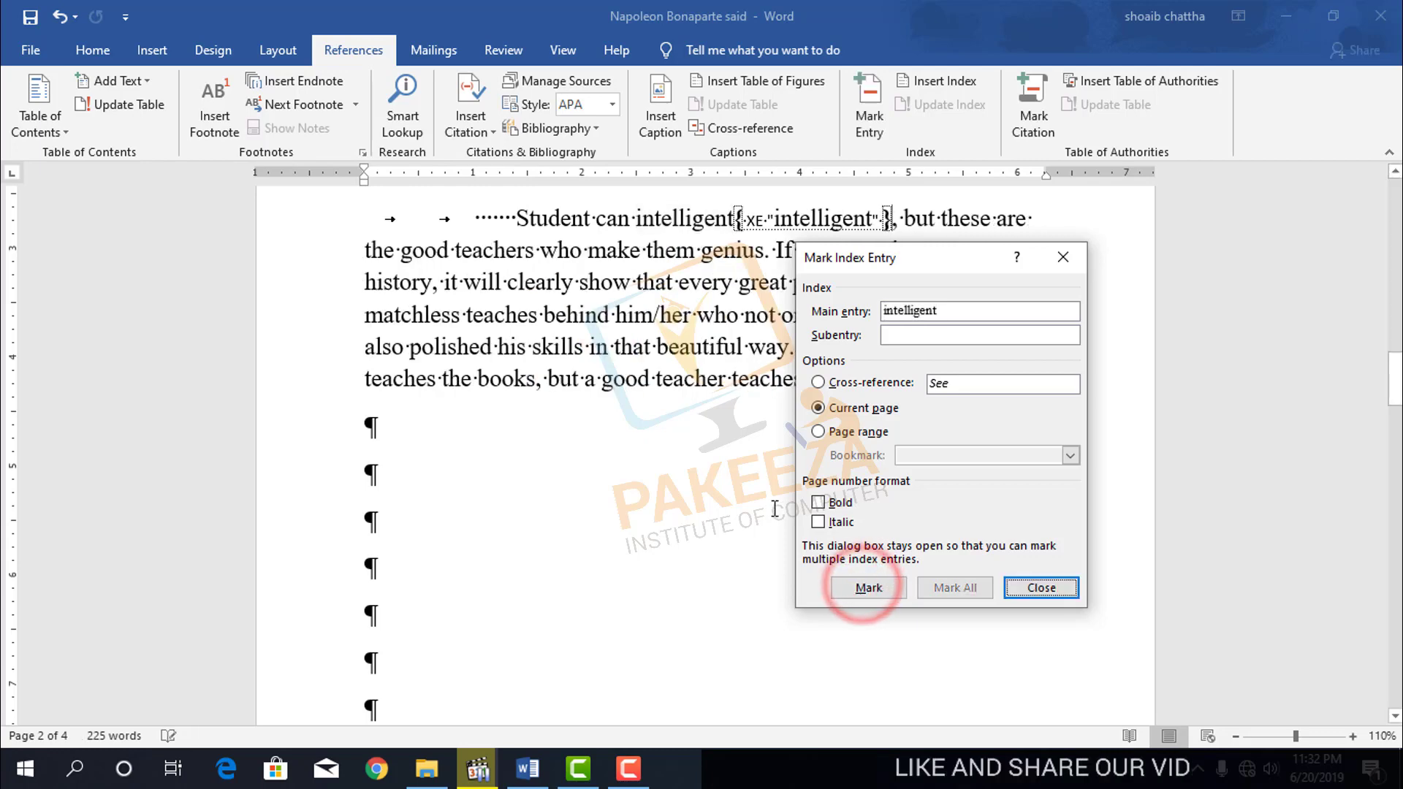
left_click(1032, 589)
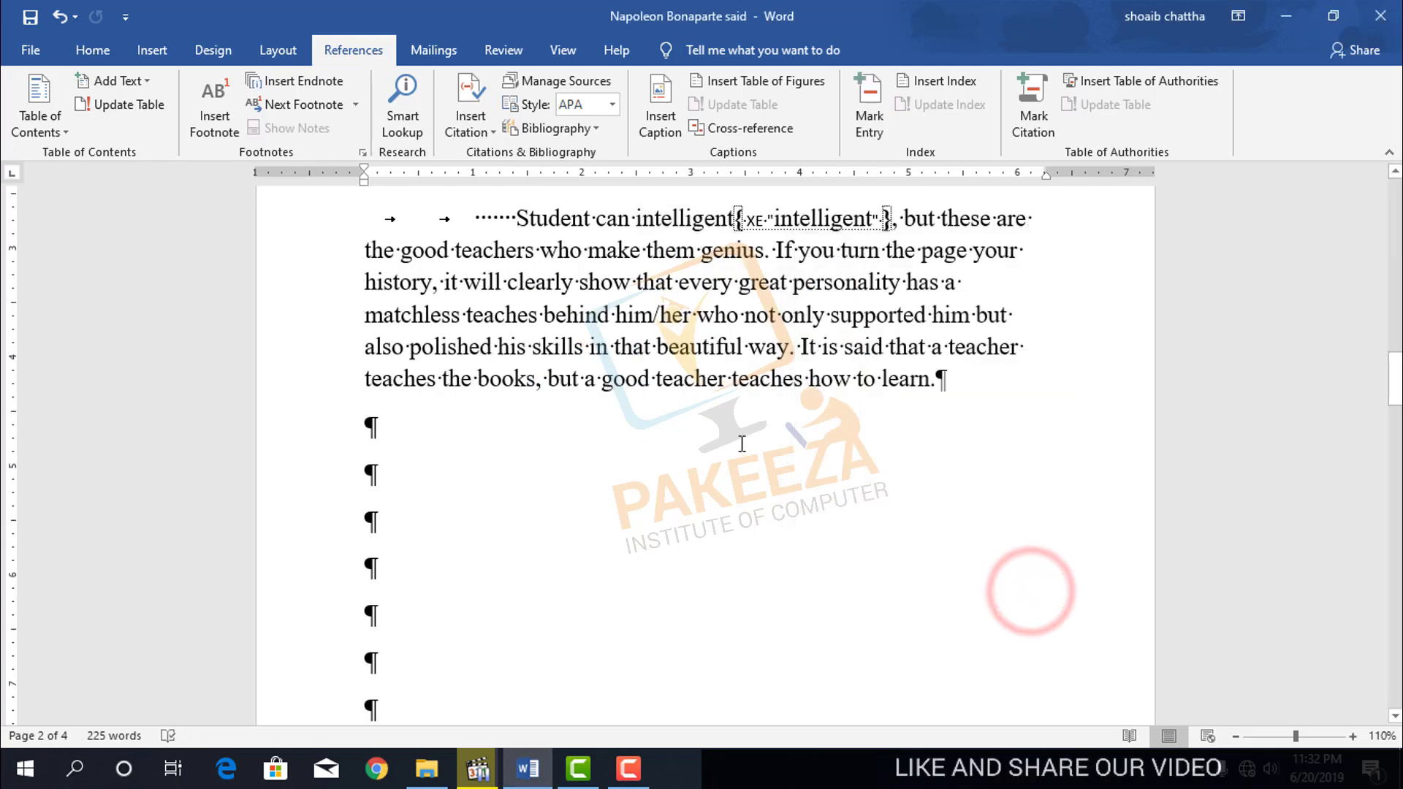
Scroll down and select the word 'small' in the Father's Role paragraph.
scroll(742, 450, "down", 2)
scroll(742, 451, "down", 2)
scroll(753, 424, "down", 5)
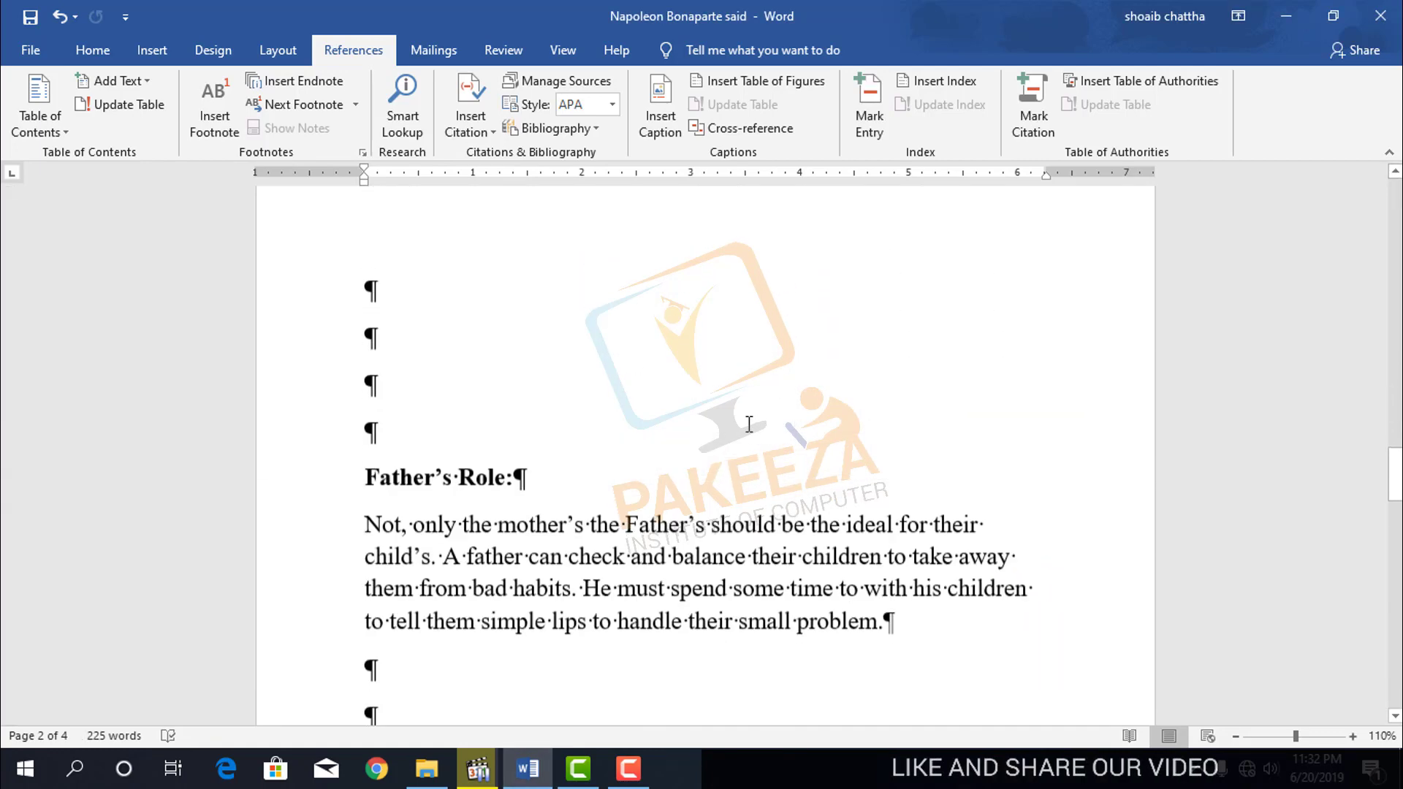
scroll(746, 418, "down", 1)
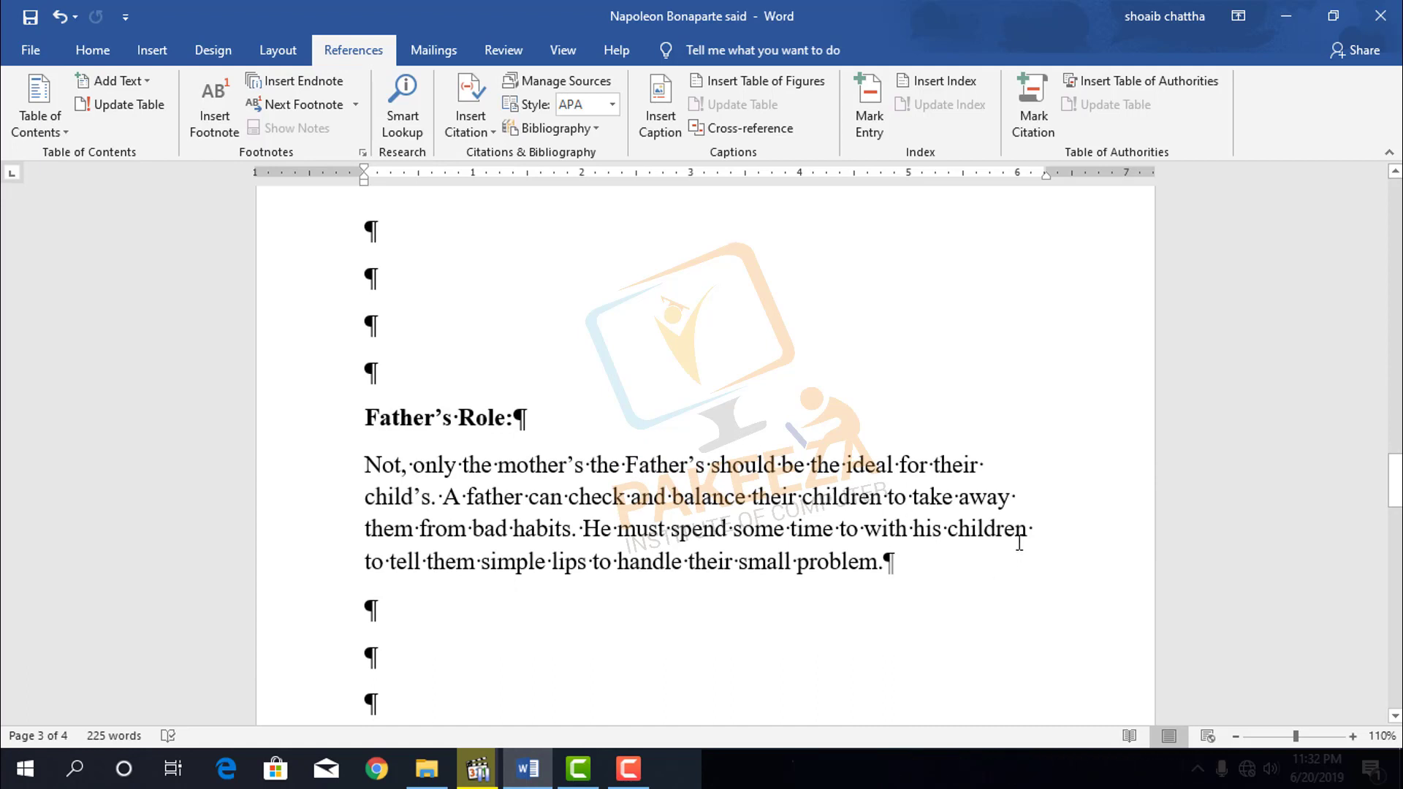
left_click_drag(1023, 542, 1053, 322)
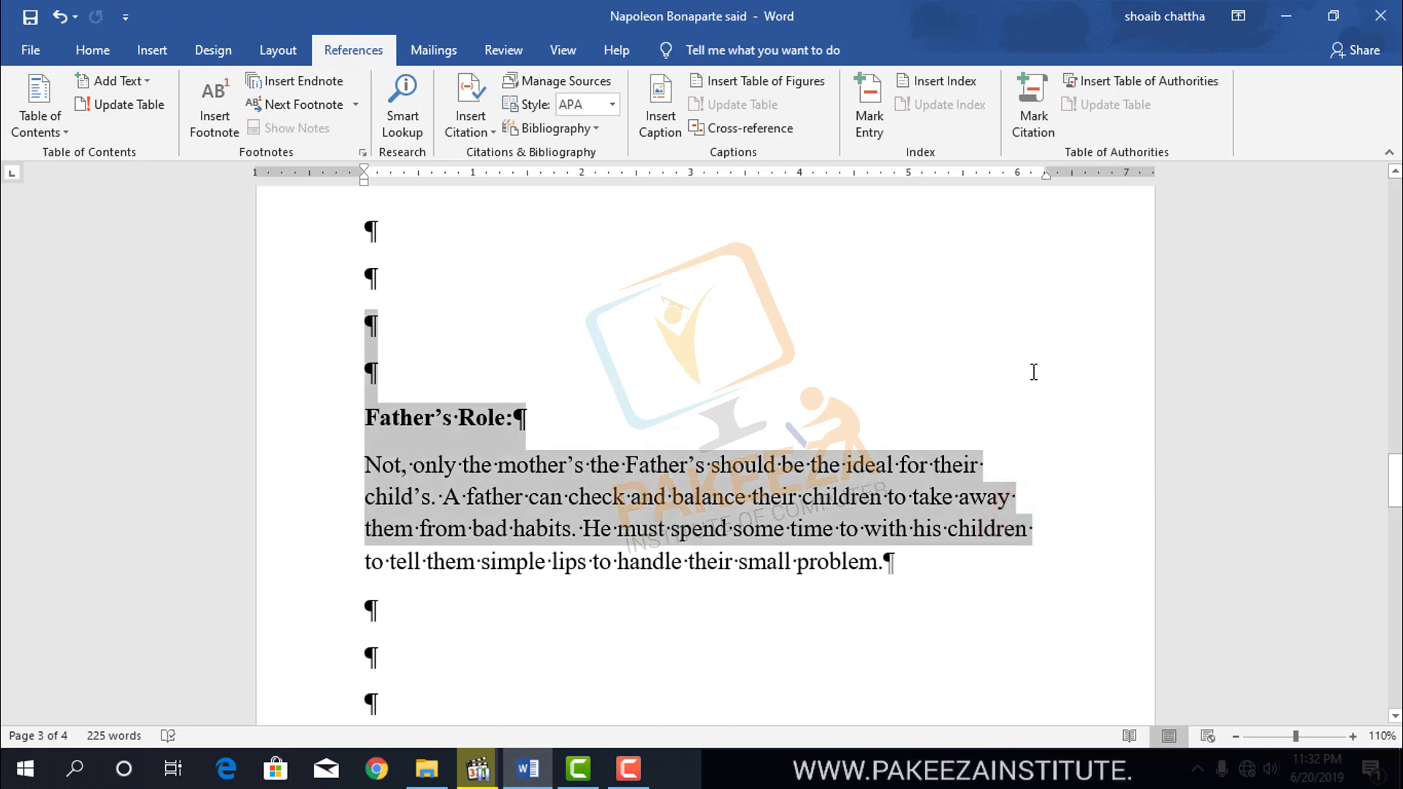
left_click_drag(1034, 372, 999, 497)
left_click(893, 640)
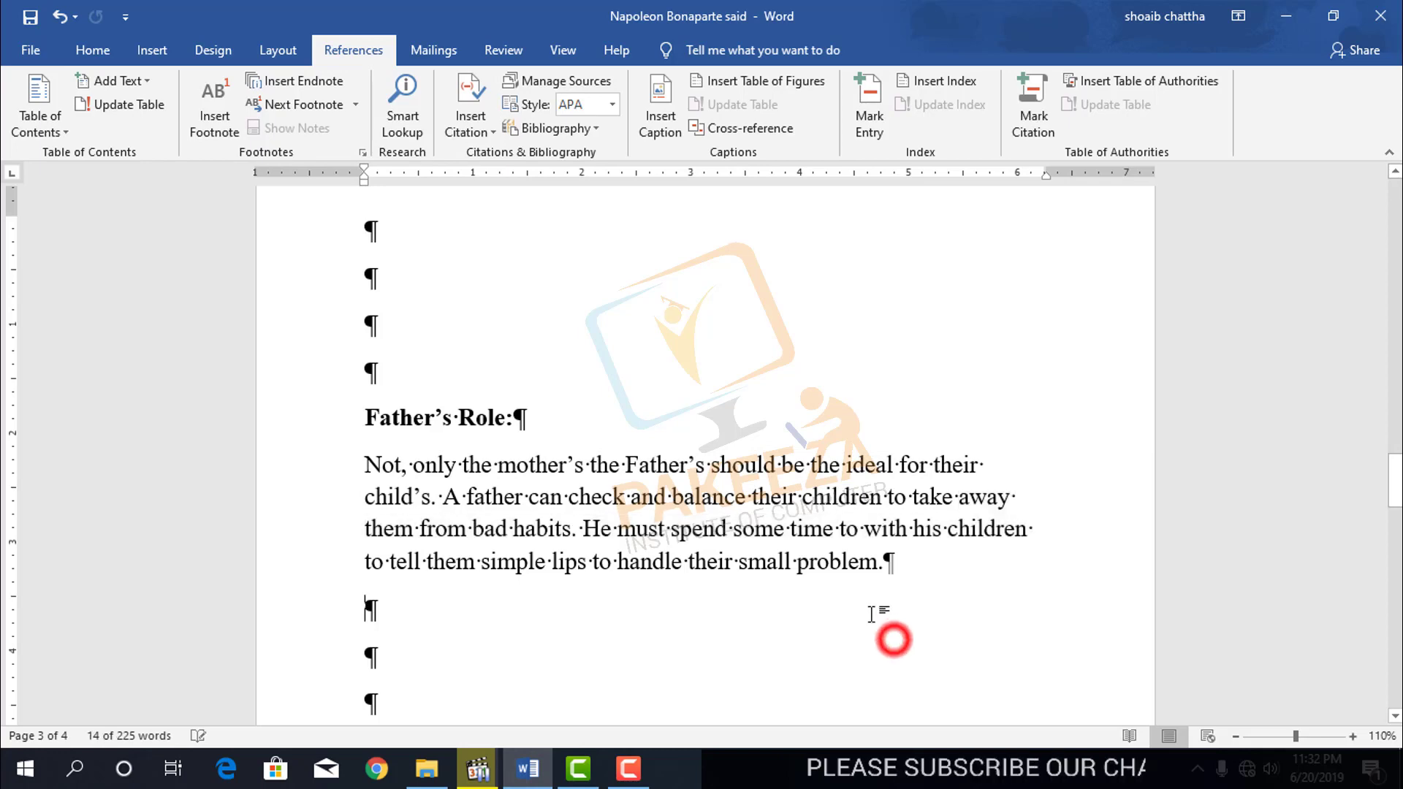
left_click_drag(792, 563, 741, 568)
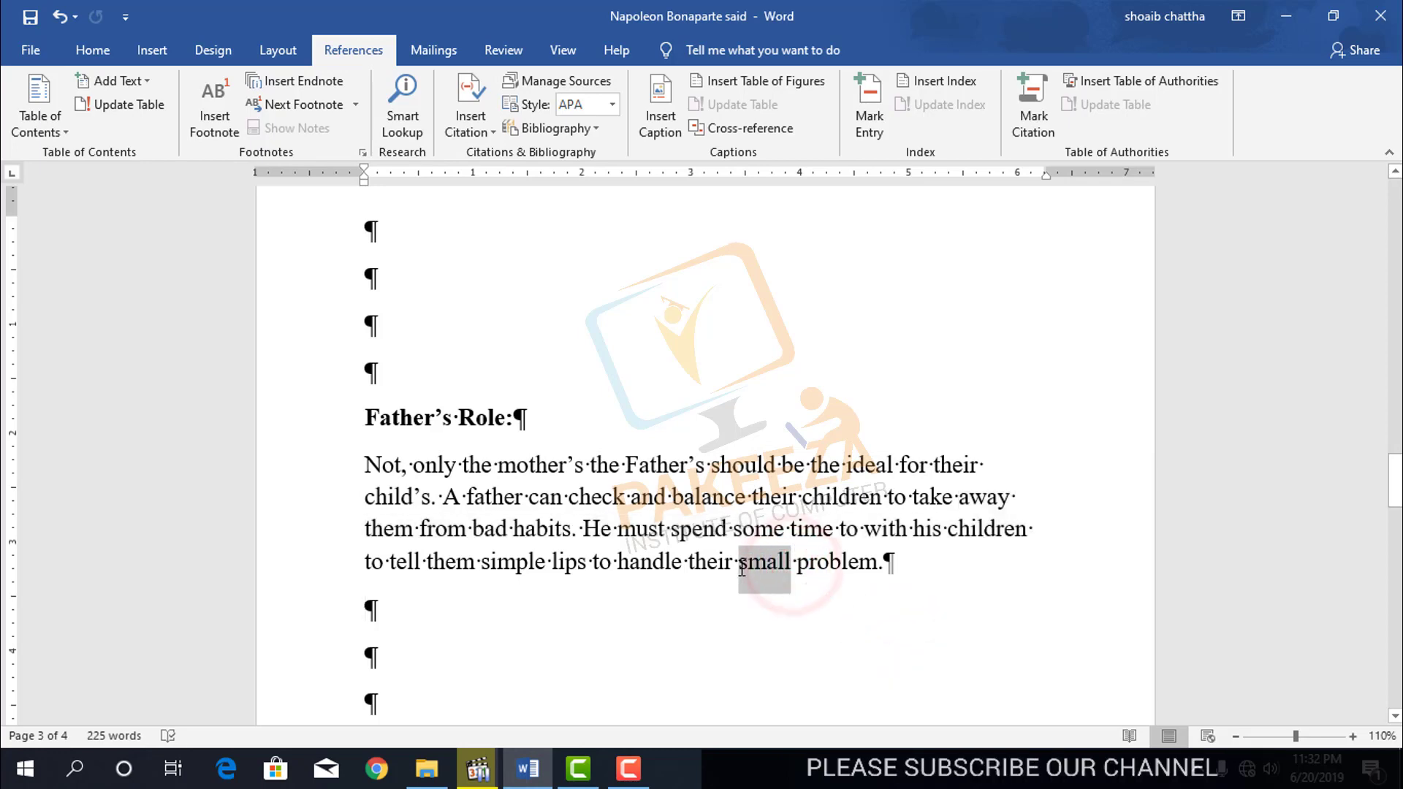
Mark 'small' with subentry 'problem' and a bold page number.
left_click(869, 106)
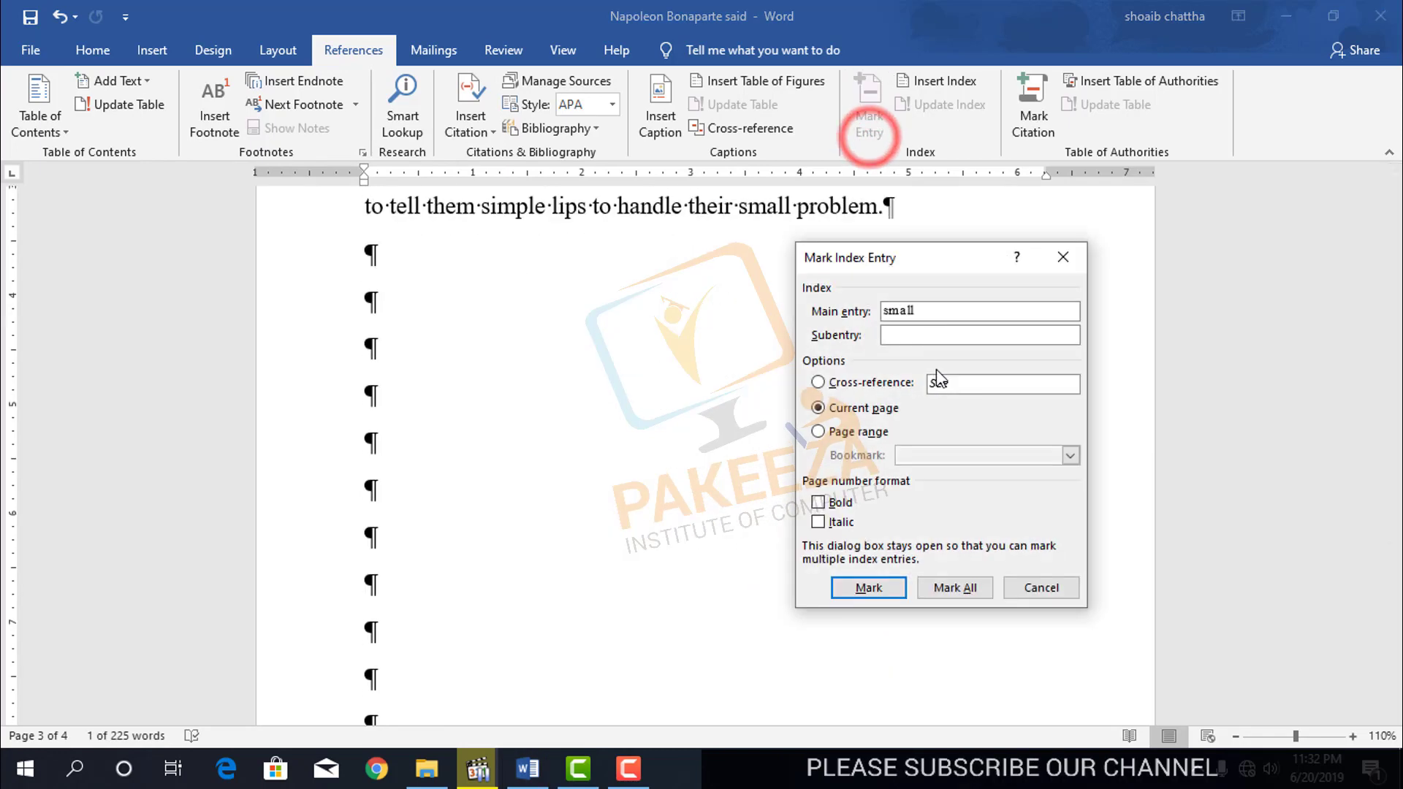
left_click(910, 334)
type("problem")
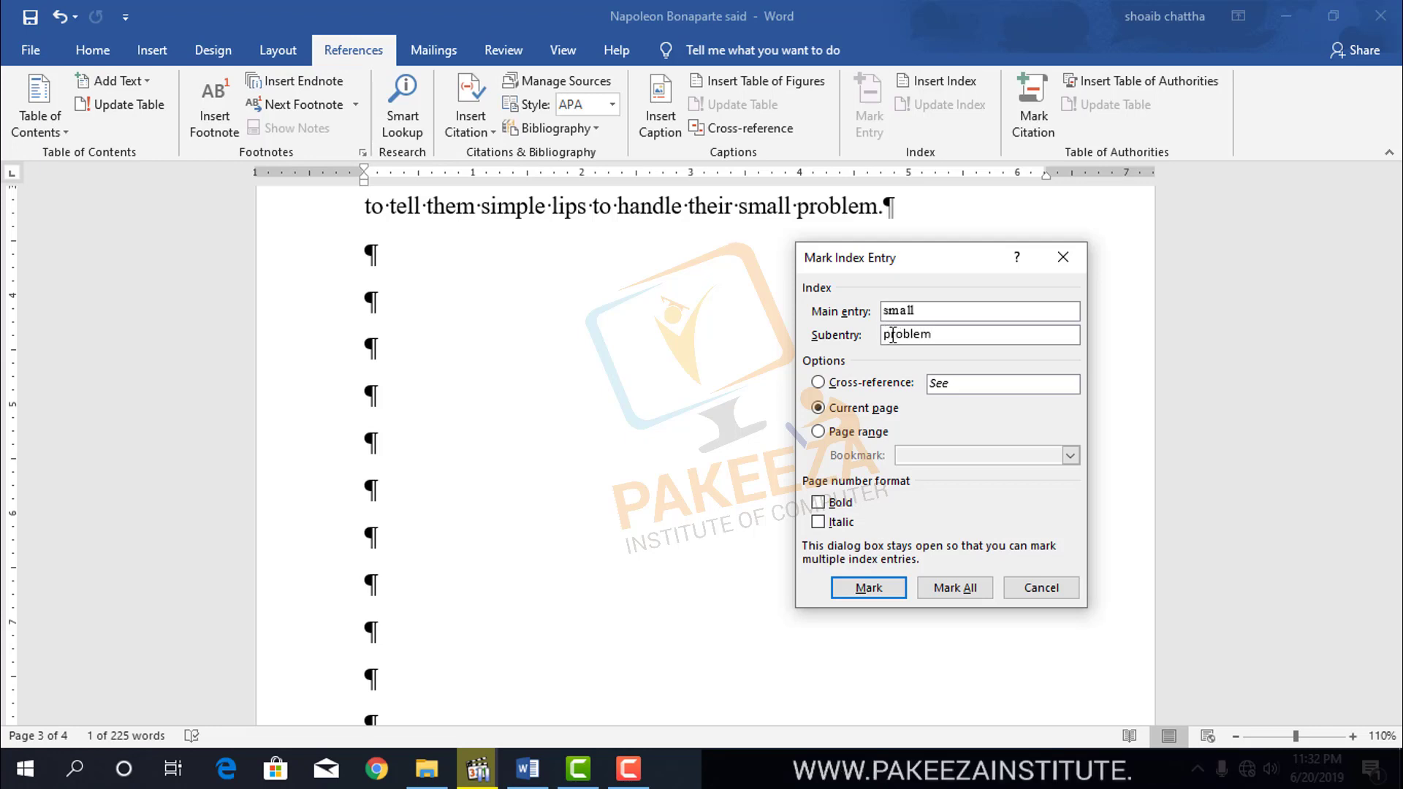
left_click(819, 503)
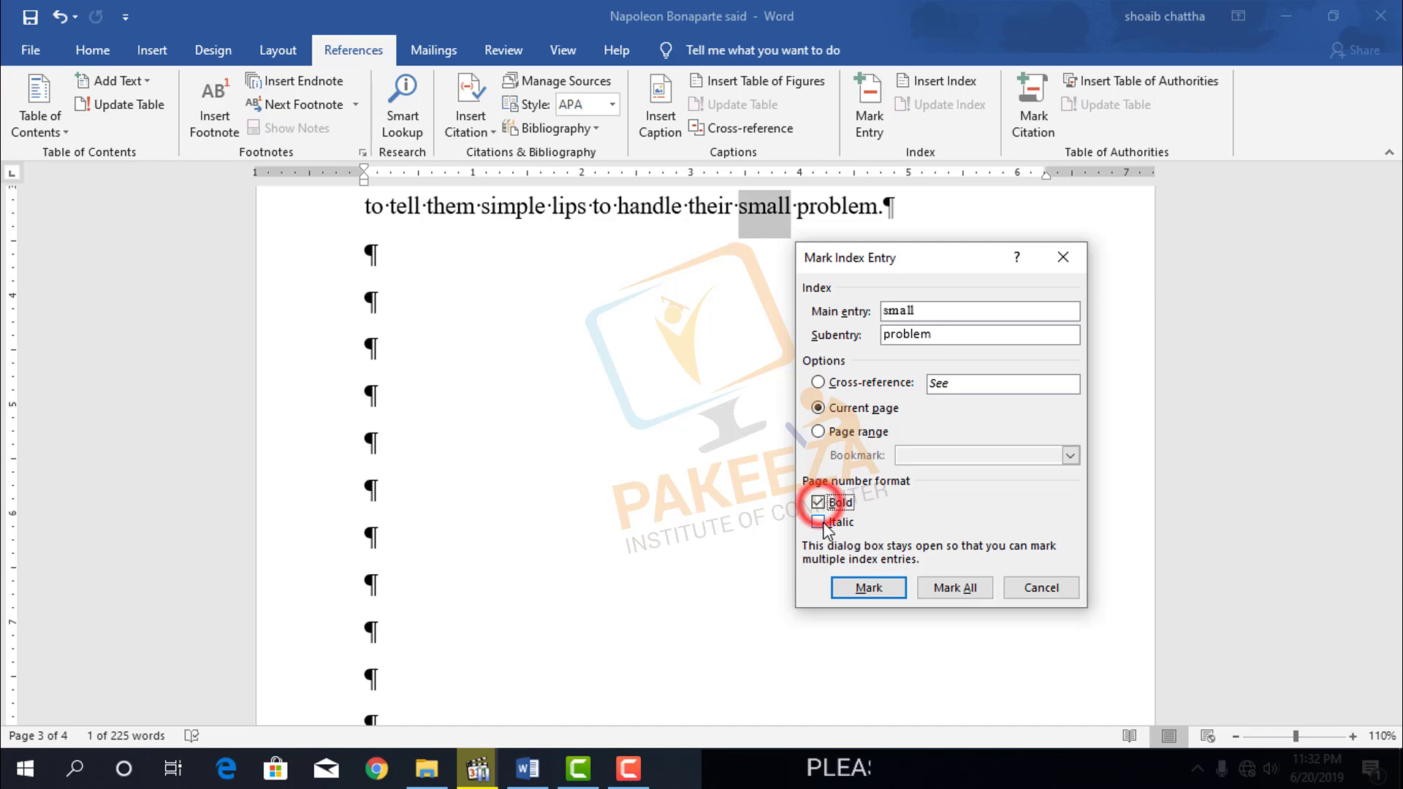
left_click(883, 588)
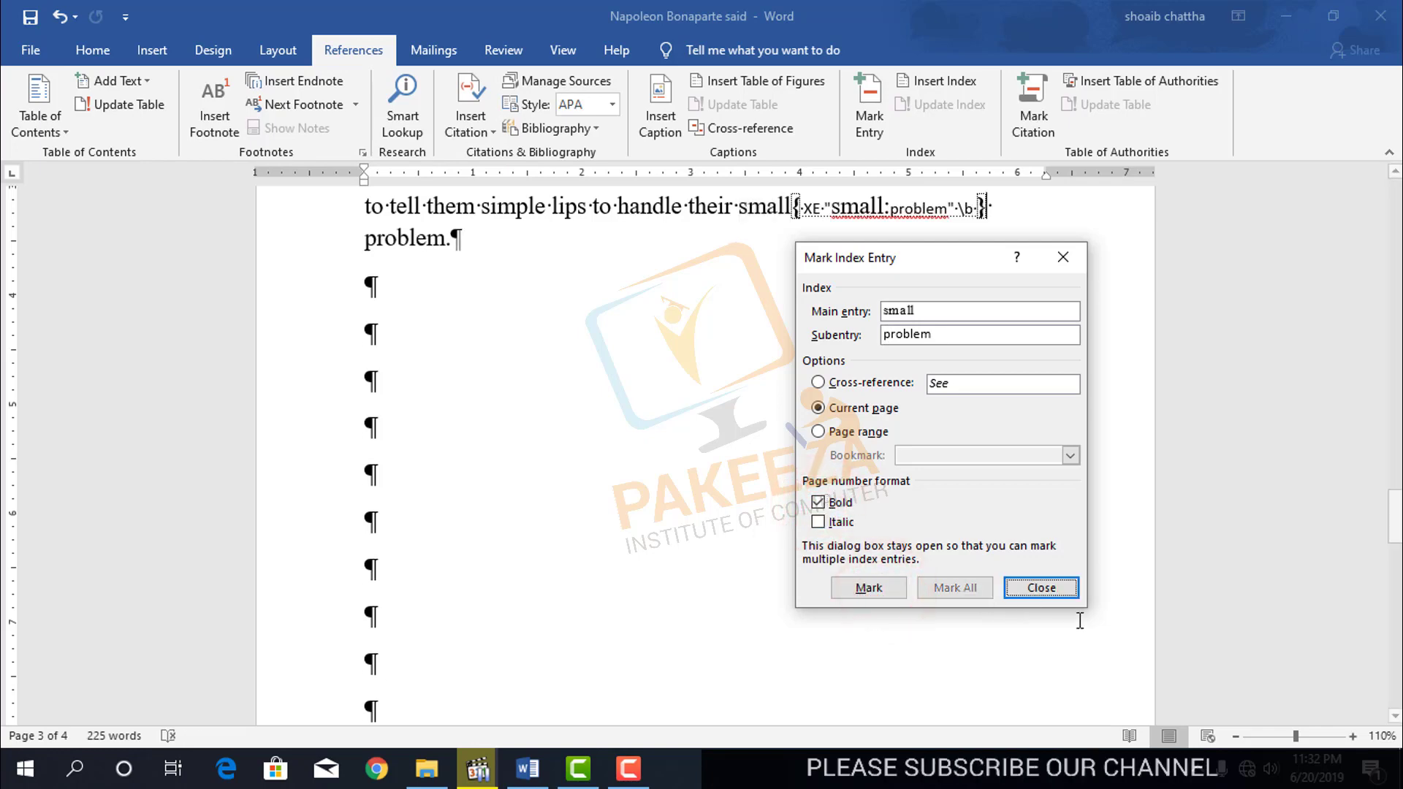
left_click(1052, 589)
Mark 'parents' in the Students Responsibility paragraph as an index entry.
scroll(721, 629, "down", 3)
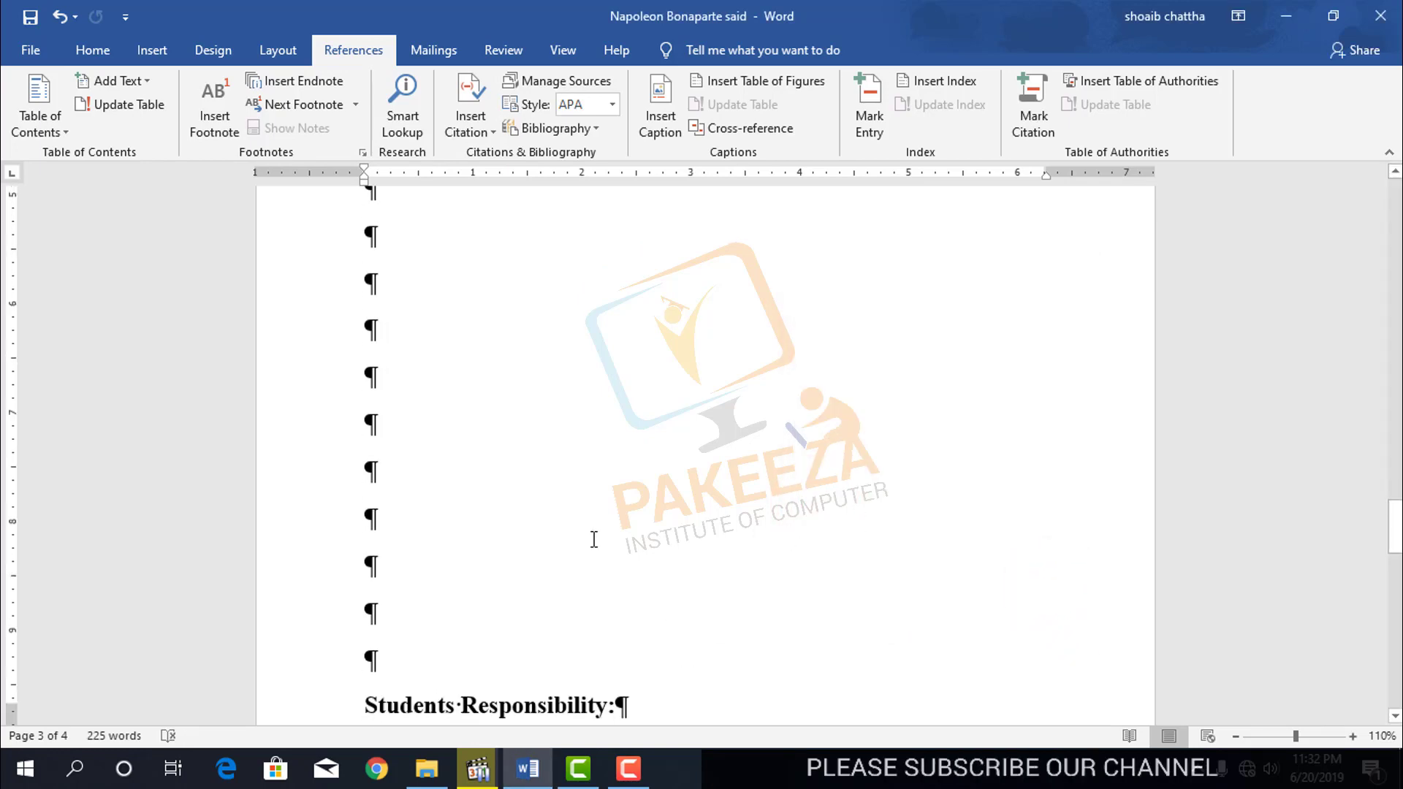
scroll(592, 539, "down", 5)
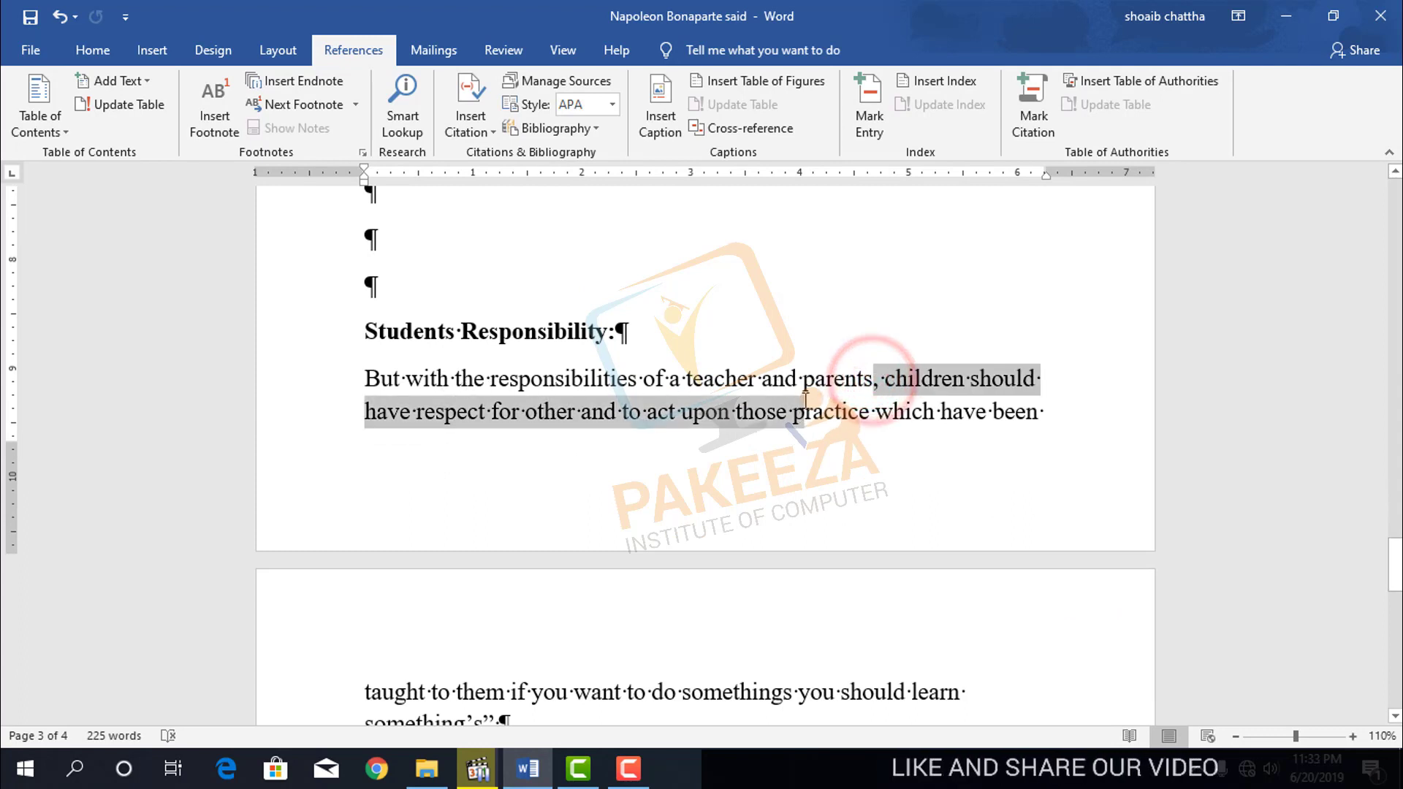
left_click_drag(873, 381, 804, 381)
left_click(869, 103)
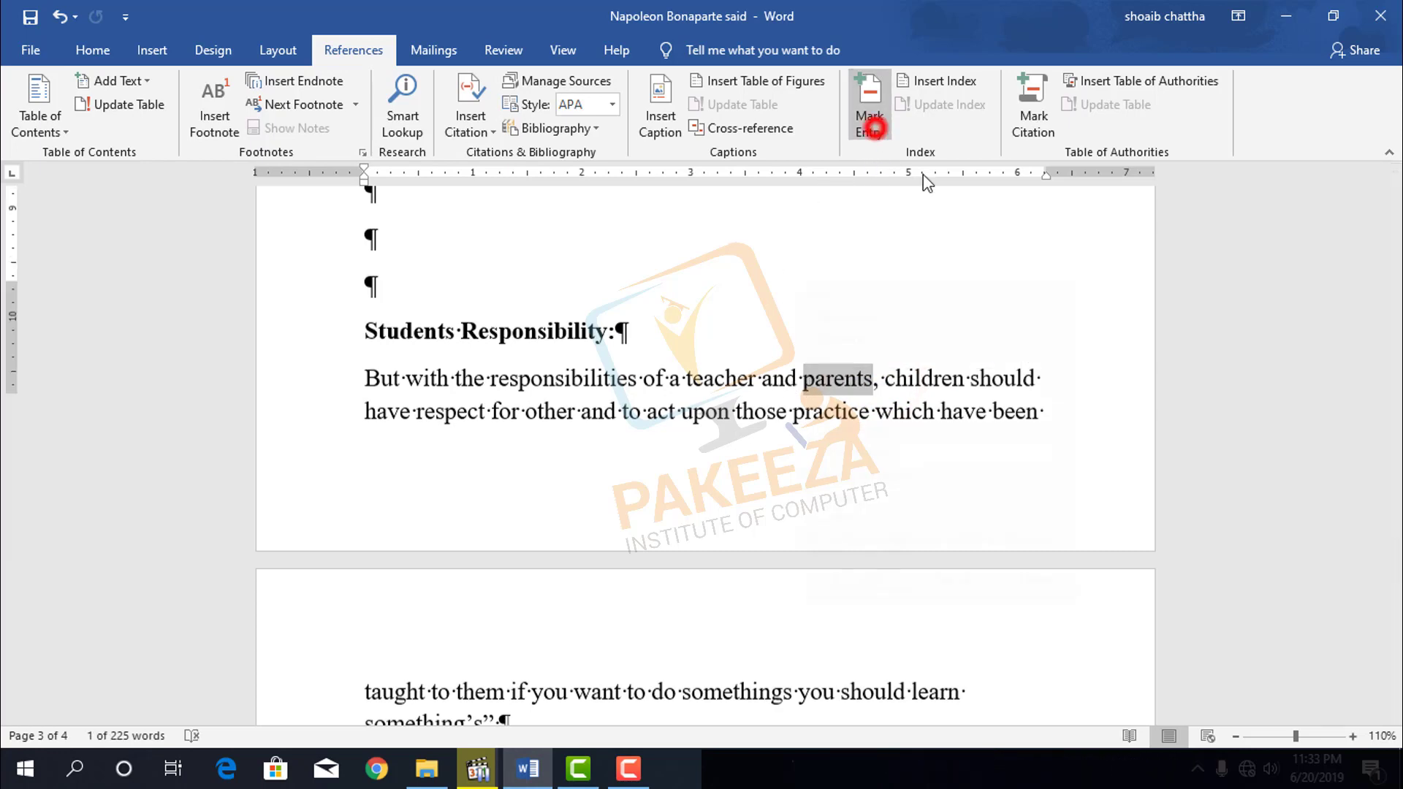
left_click(866, 588)
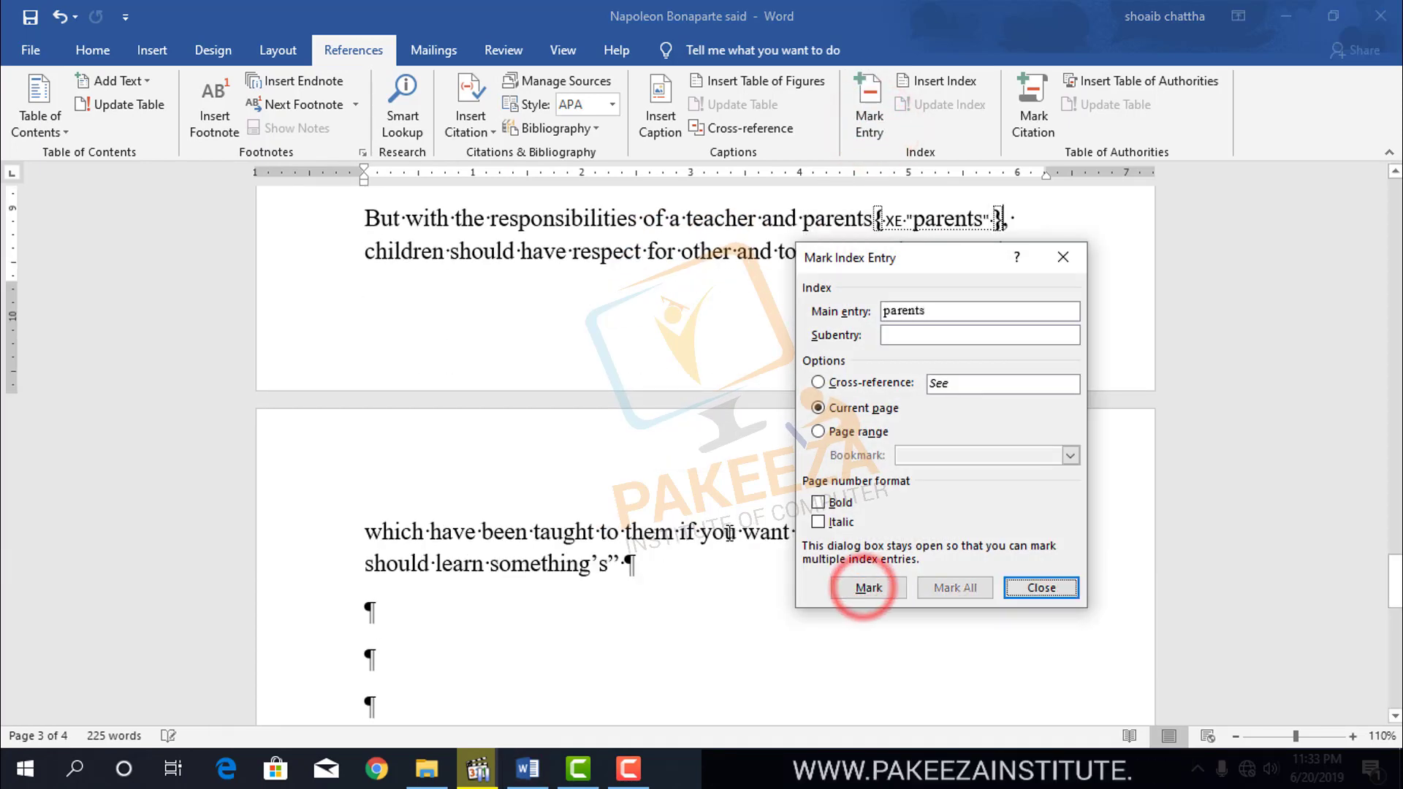
left_click(1033, 588)
Mark 'taught' as an index entry with an italic page number.
scroll(690, 538, "down", 3)
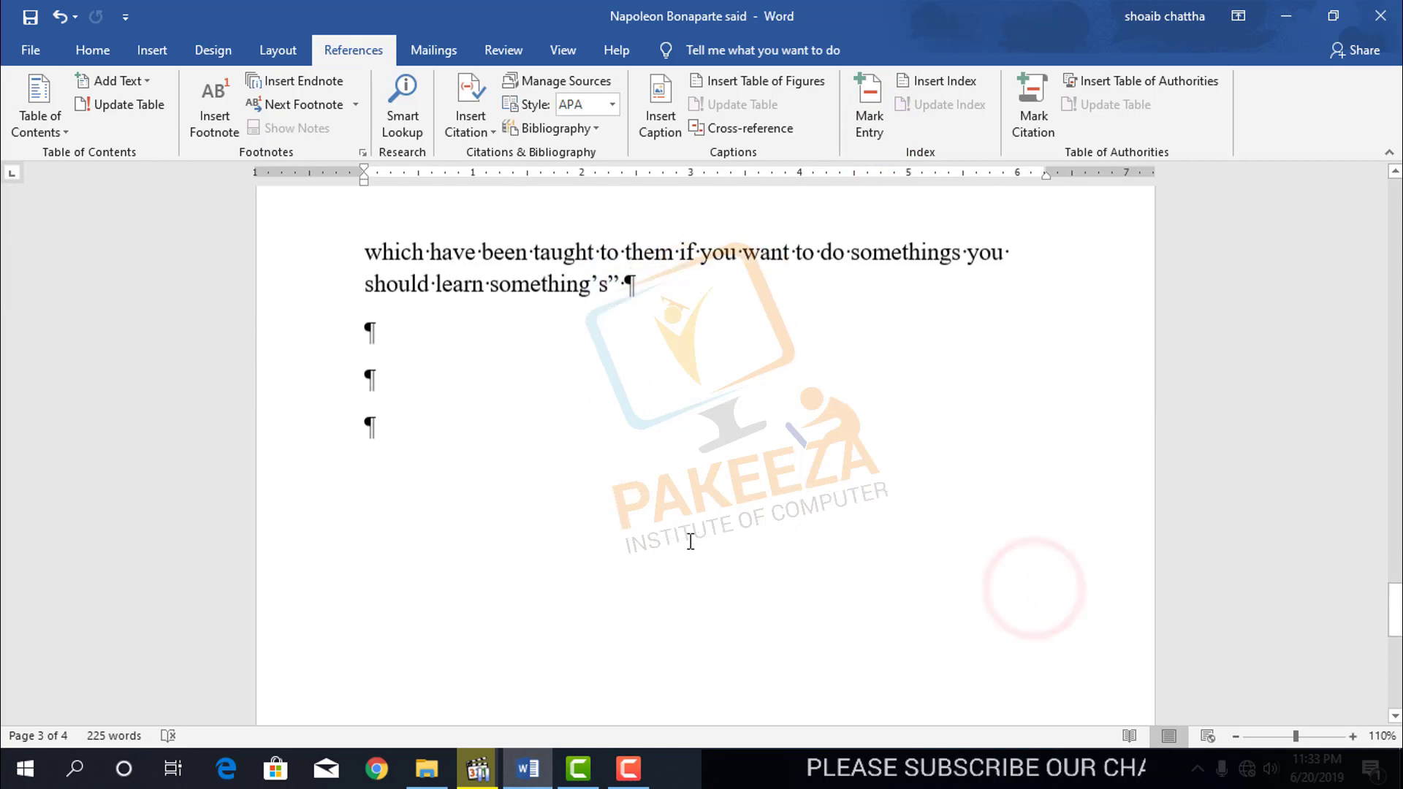
scroll(689, 537, "down", 1)
scroll(690, 537, "down", 2)
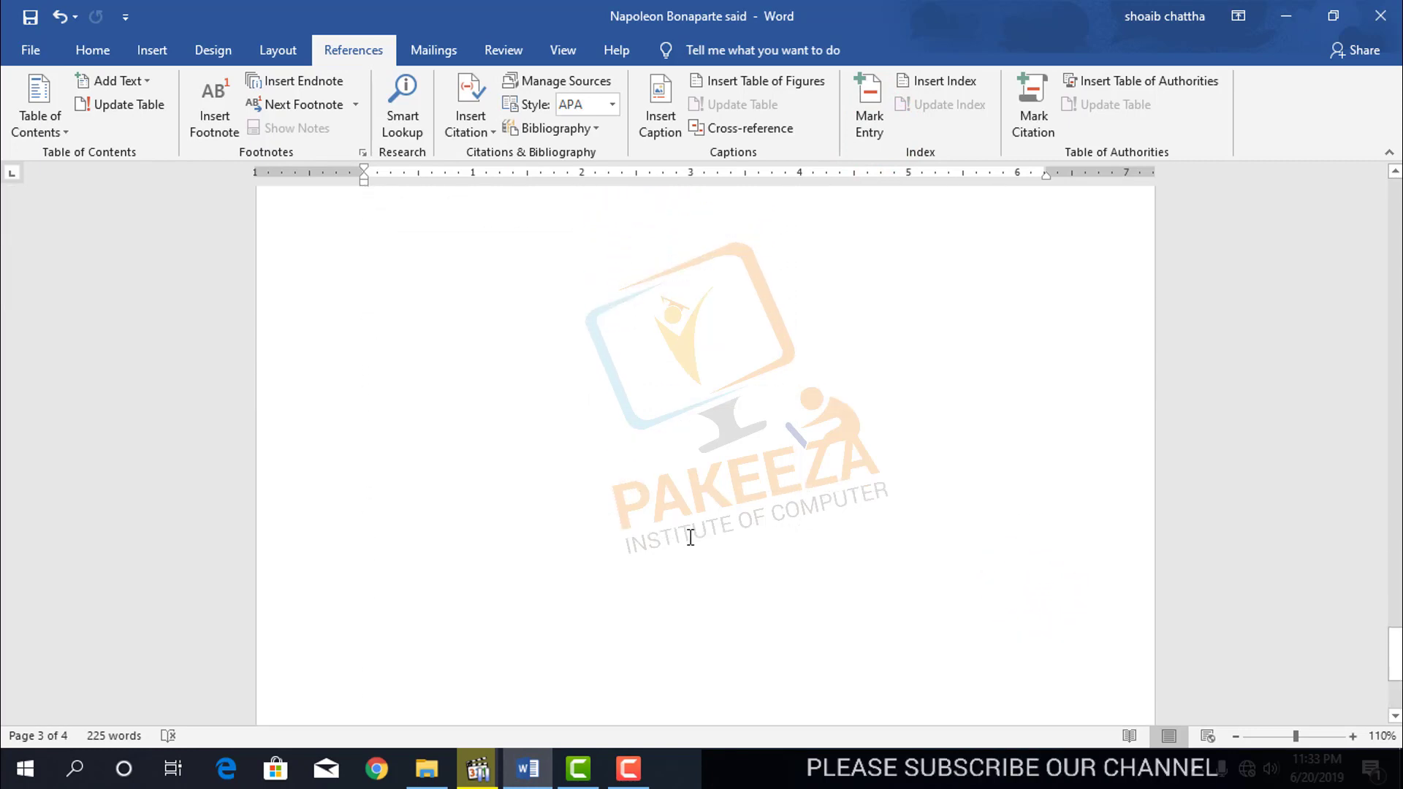
scroll(689, 538, "up", 3)
scroll(689, 538, "up", 3)
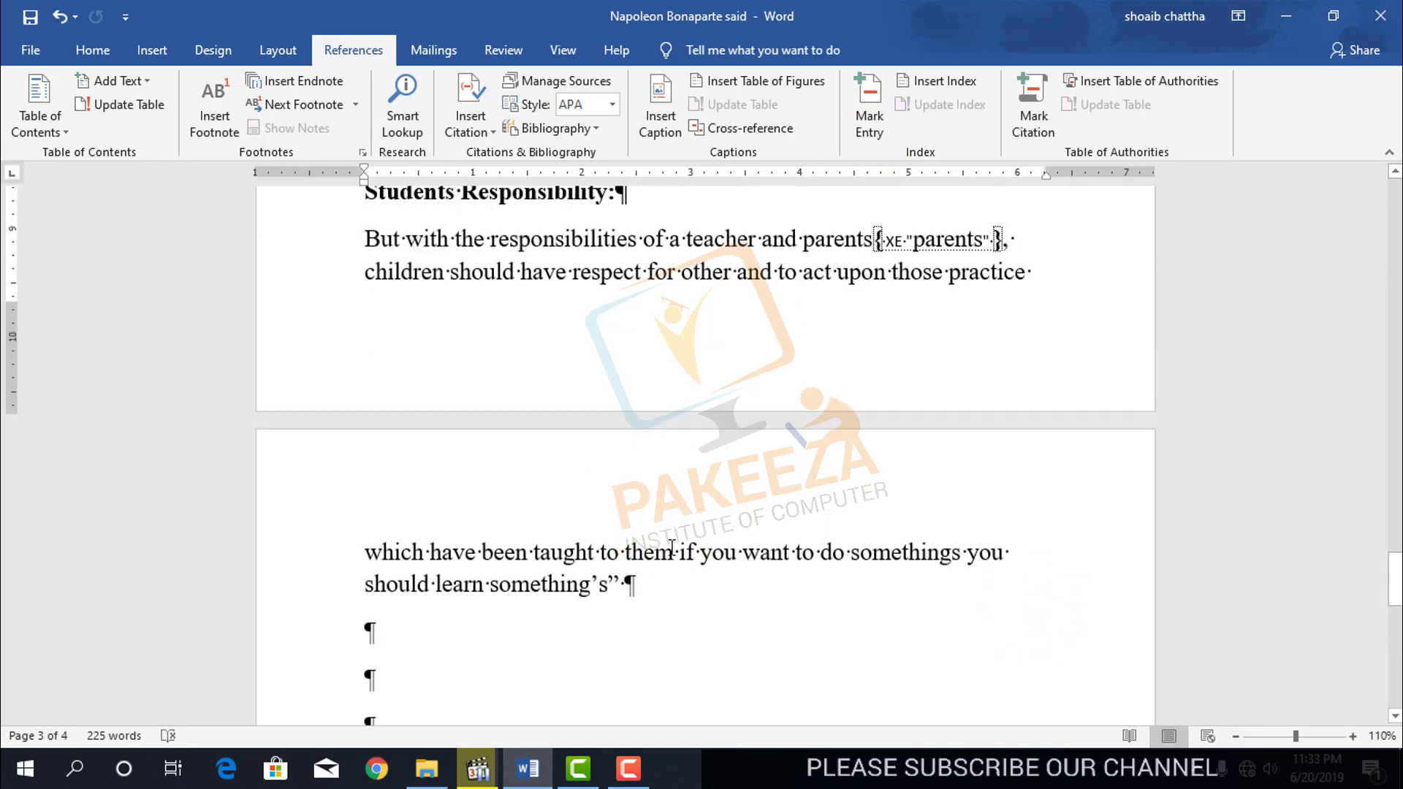
scroll(601, 585, "up", 1)
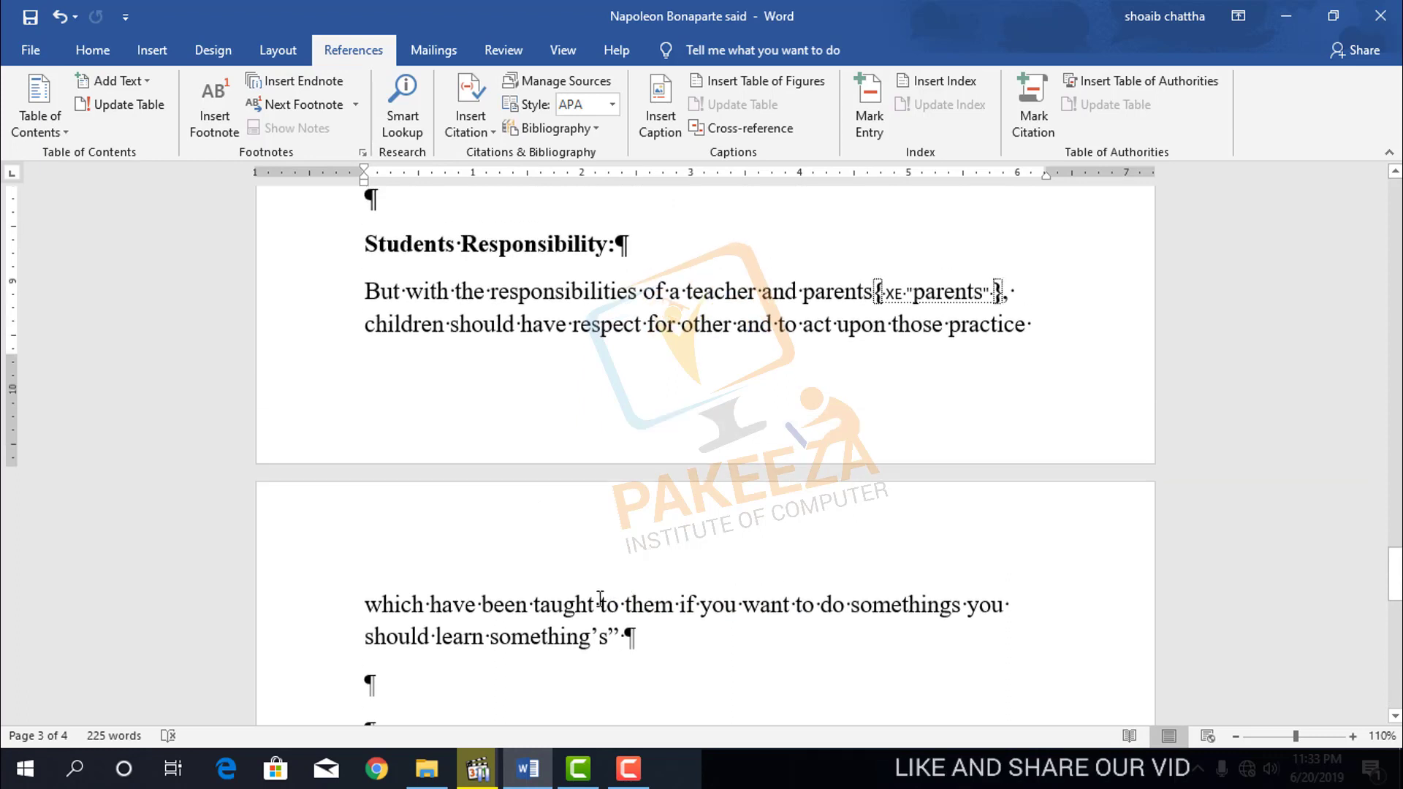
left_click_drag(560, 606, 533, 606)
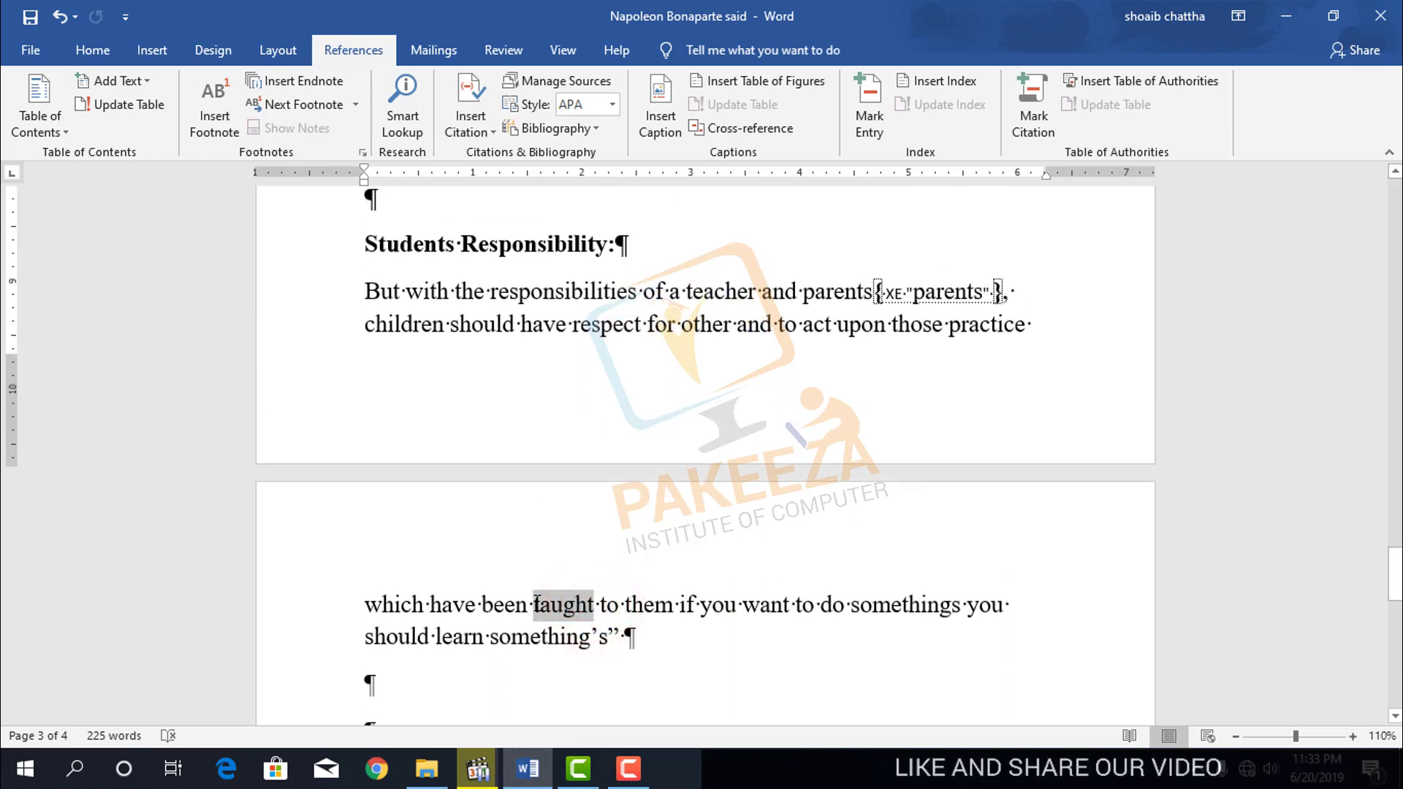
left_click(880, 135)
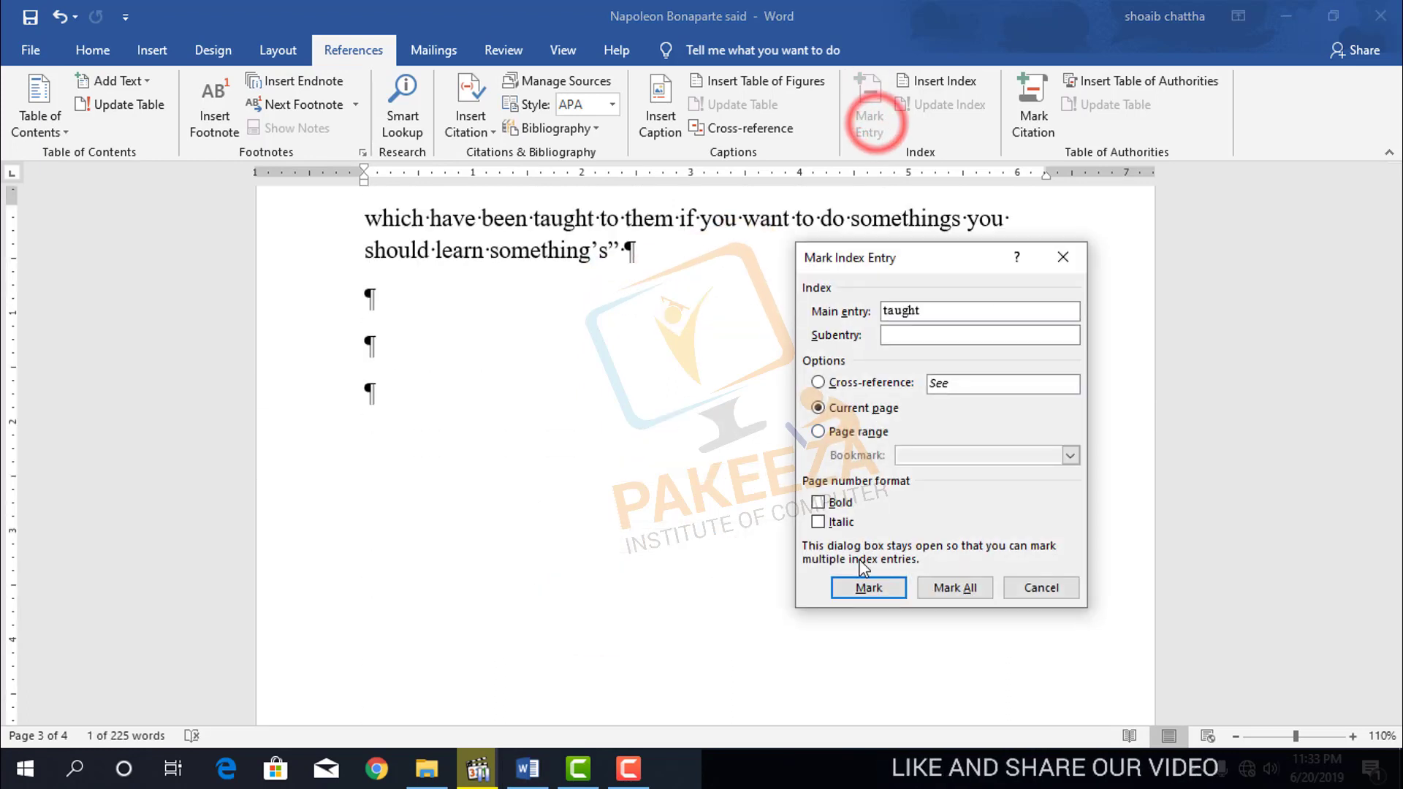
left_click(818, 522)
left_click(880, 591)
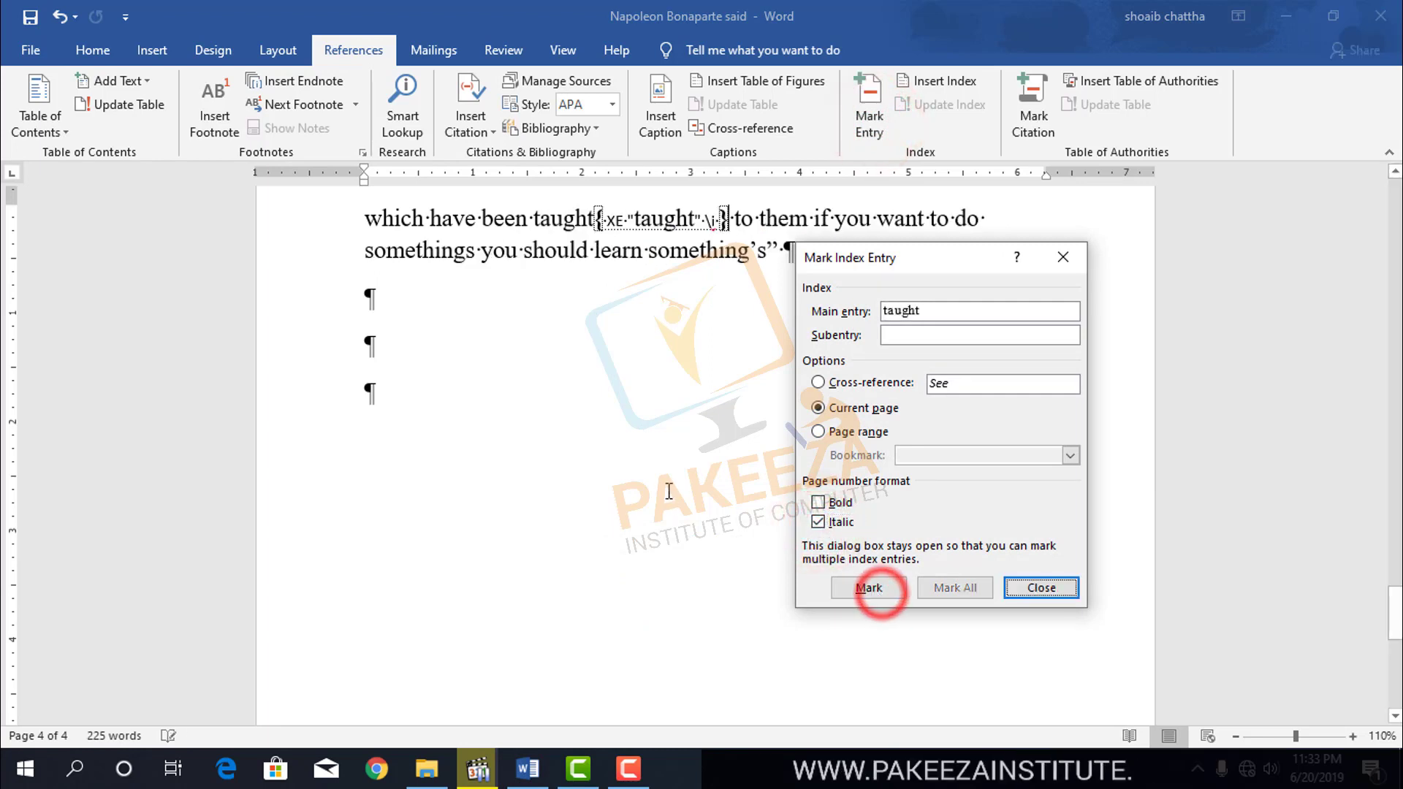
left_click(1024, 593)
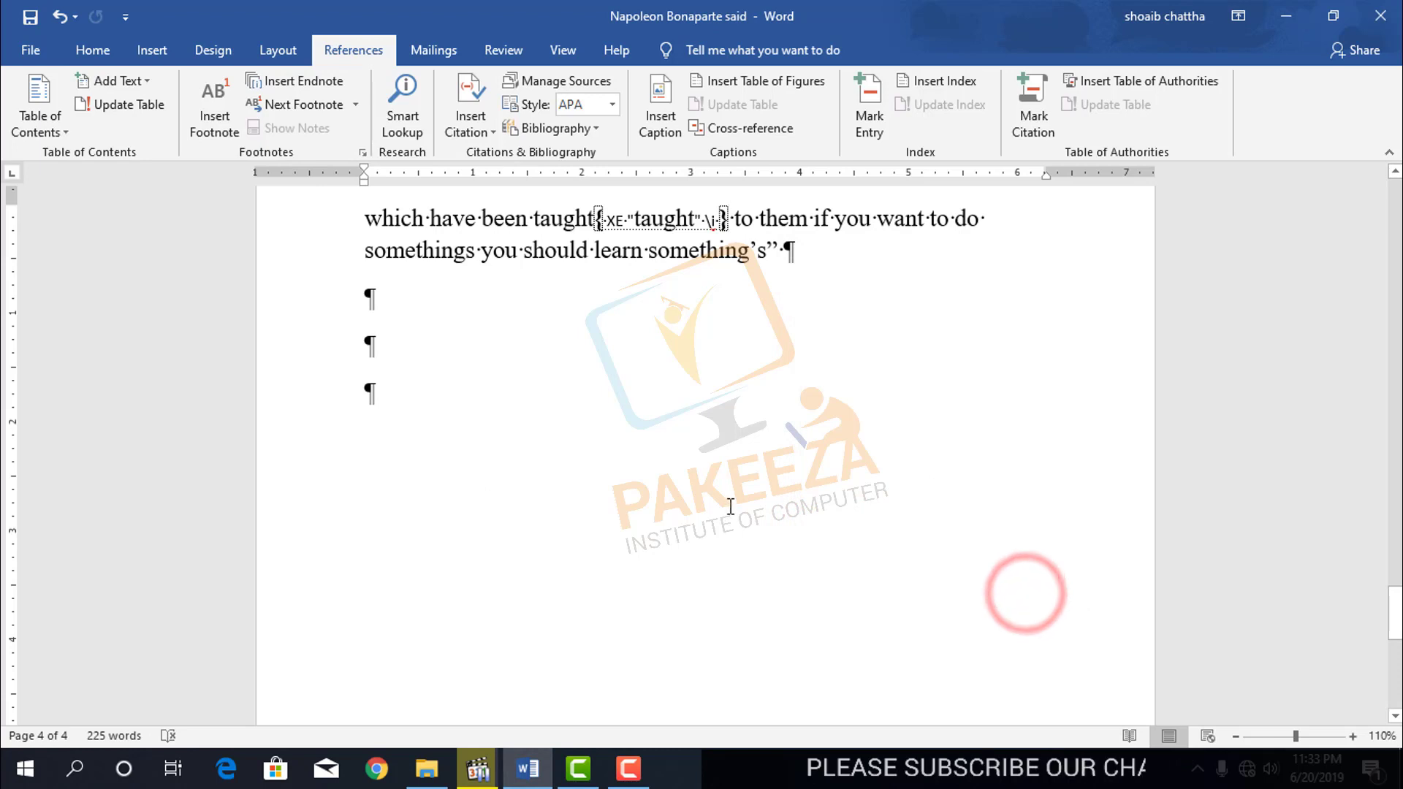
scroll(732, 512, "up", 5)
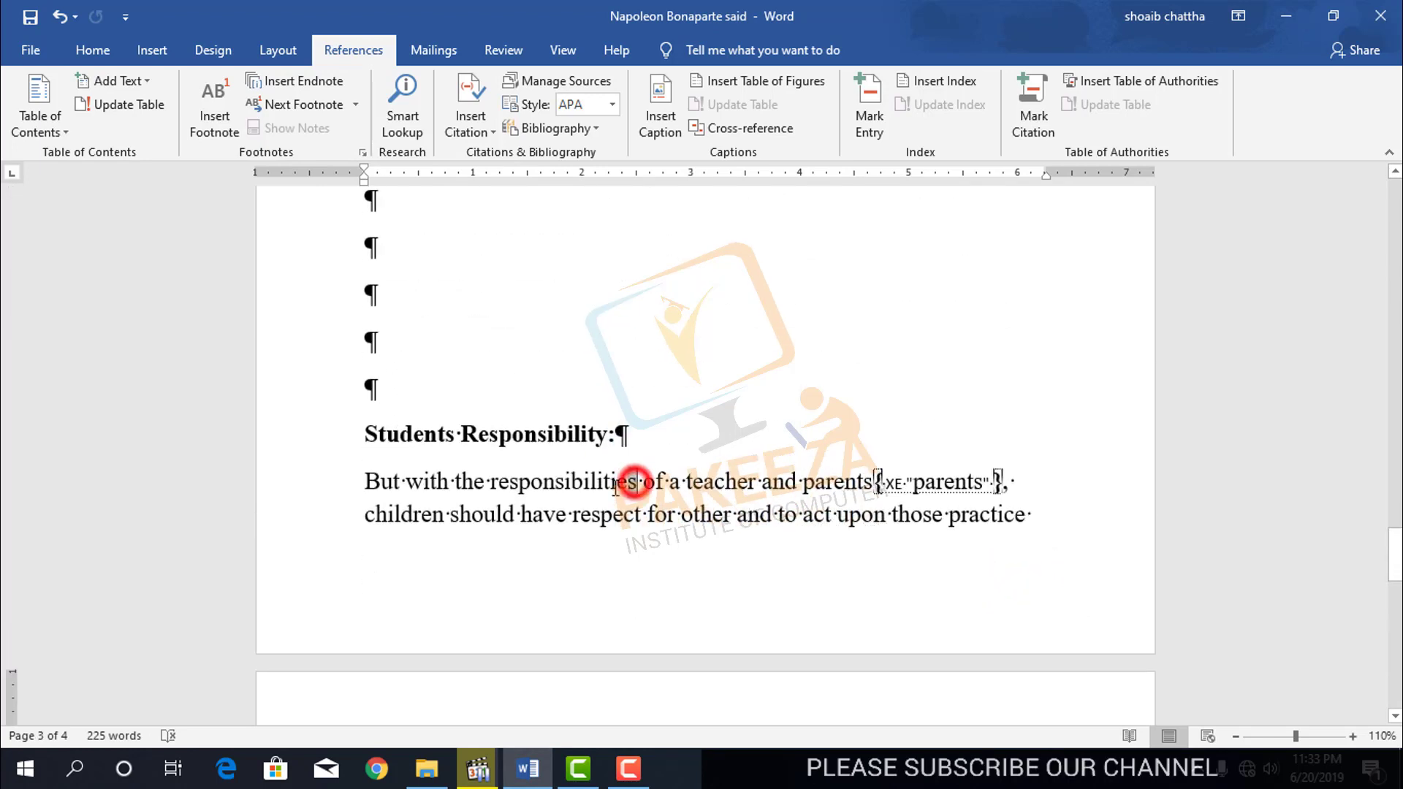
Mark 'responsibilities' as an index entry with a bold page number.
left_click_drag(629, 484, 491, 482)
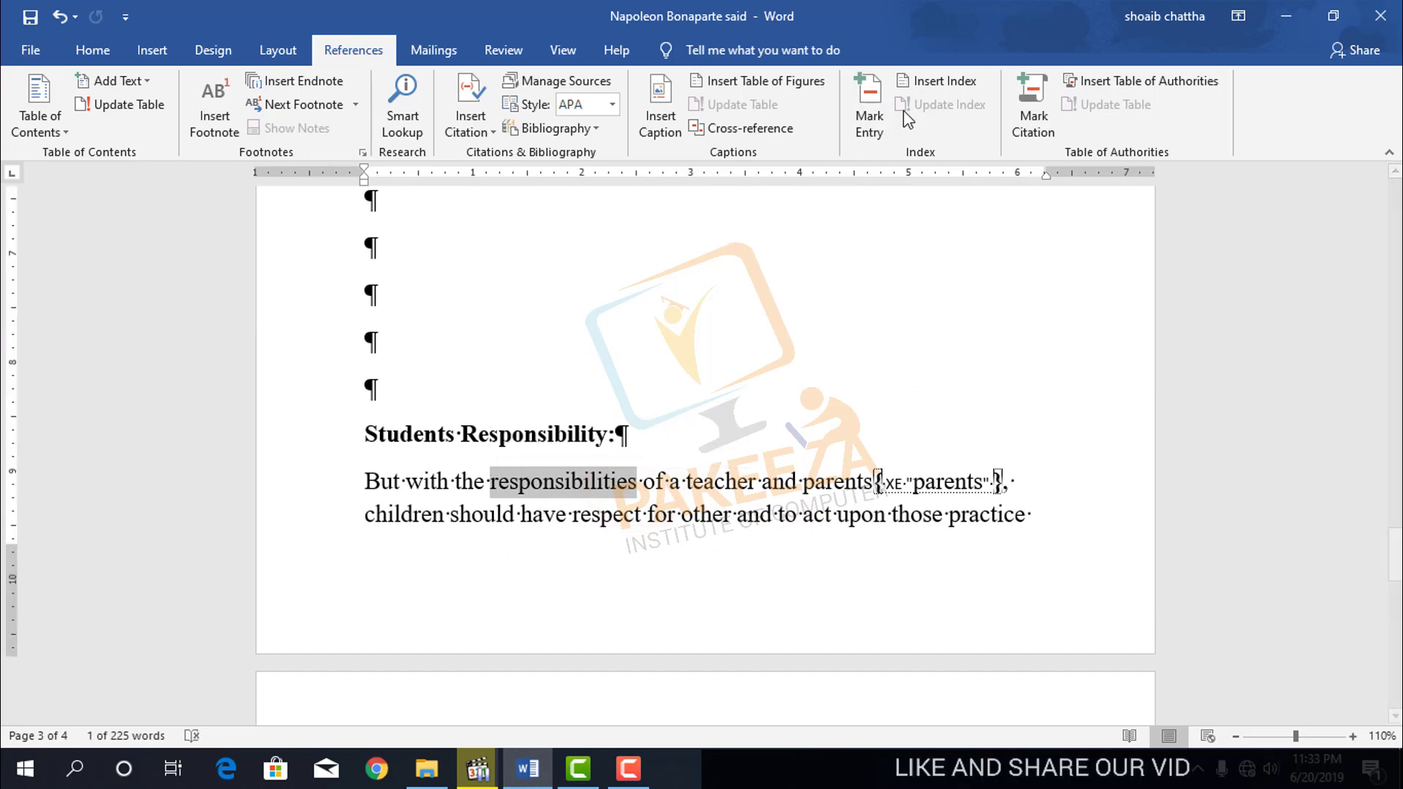
left_click(869, 110)
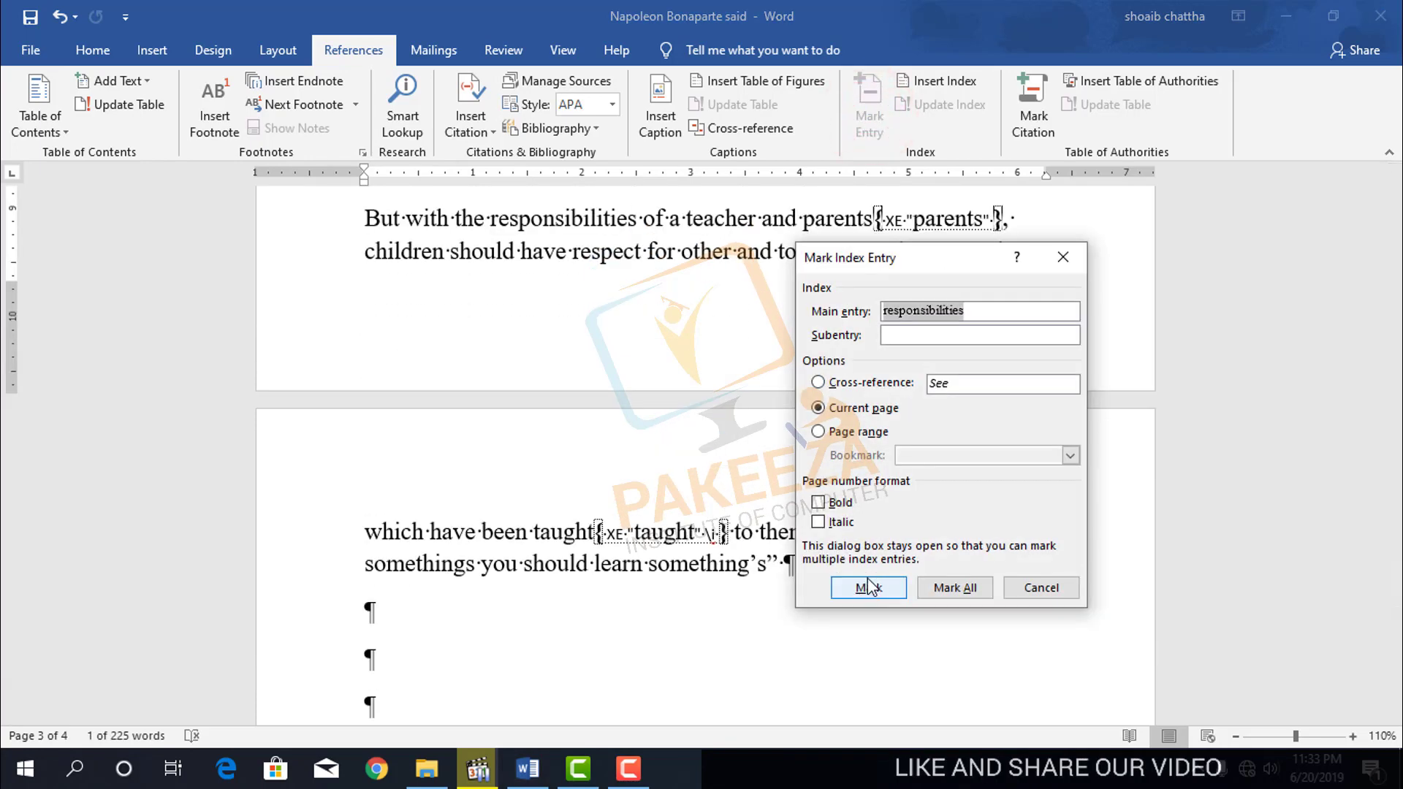
left_click(818, 503)
left_click(869, 588)
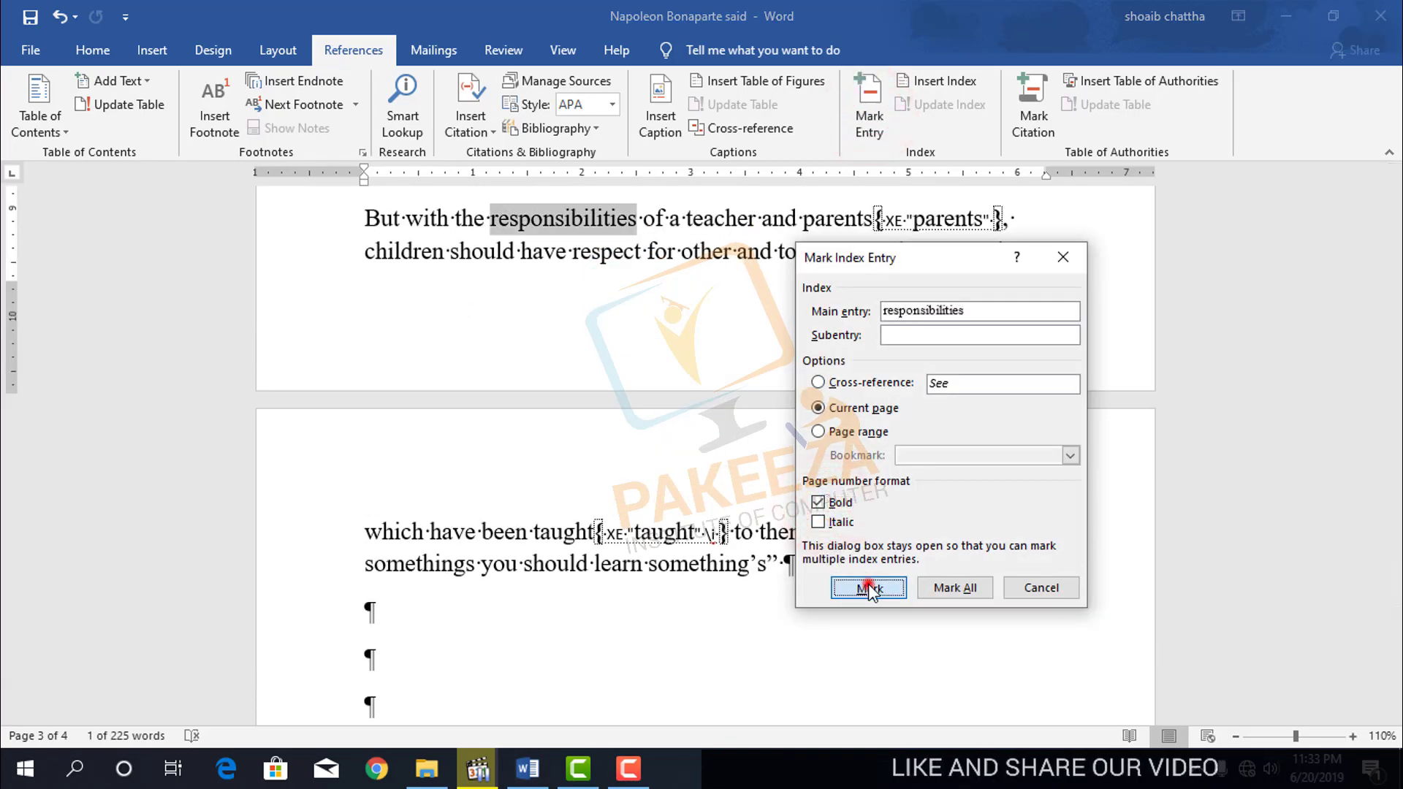
left_click(1023, 589)
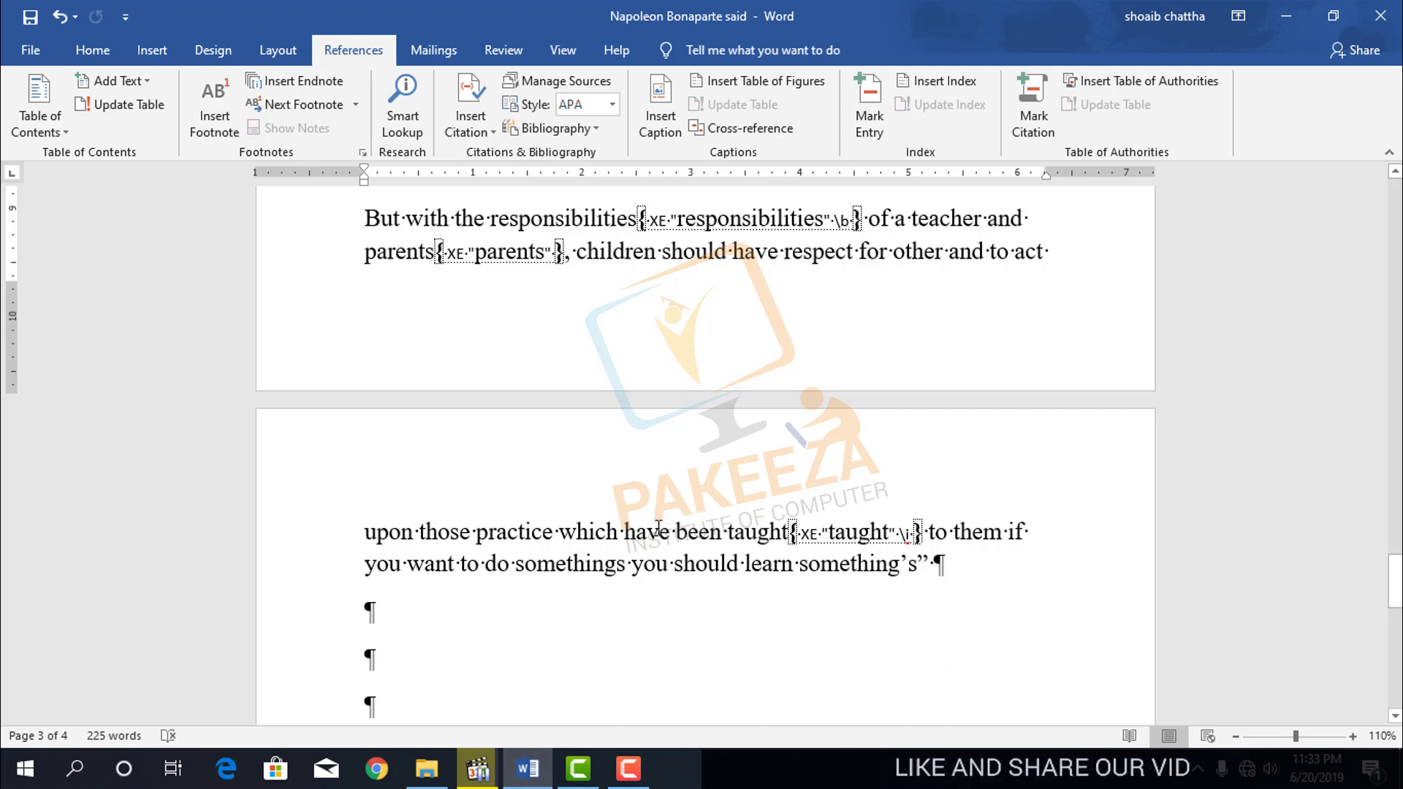
Select 'somethings' in the quote's closing line and mark it as an index entry.
triple_click(621, 569)
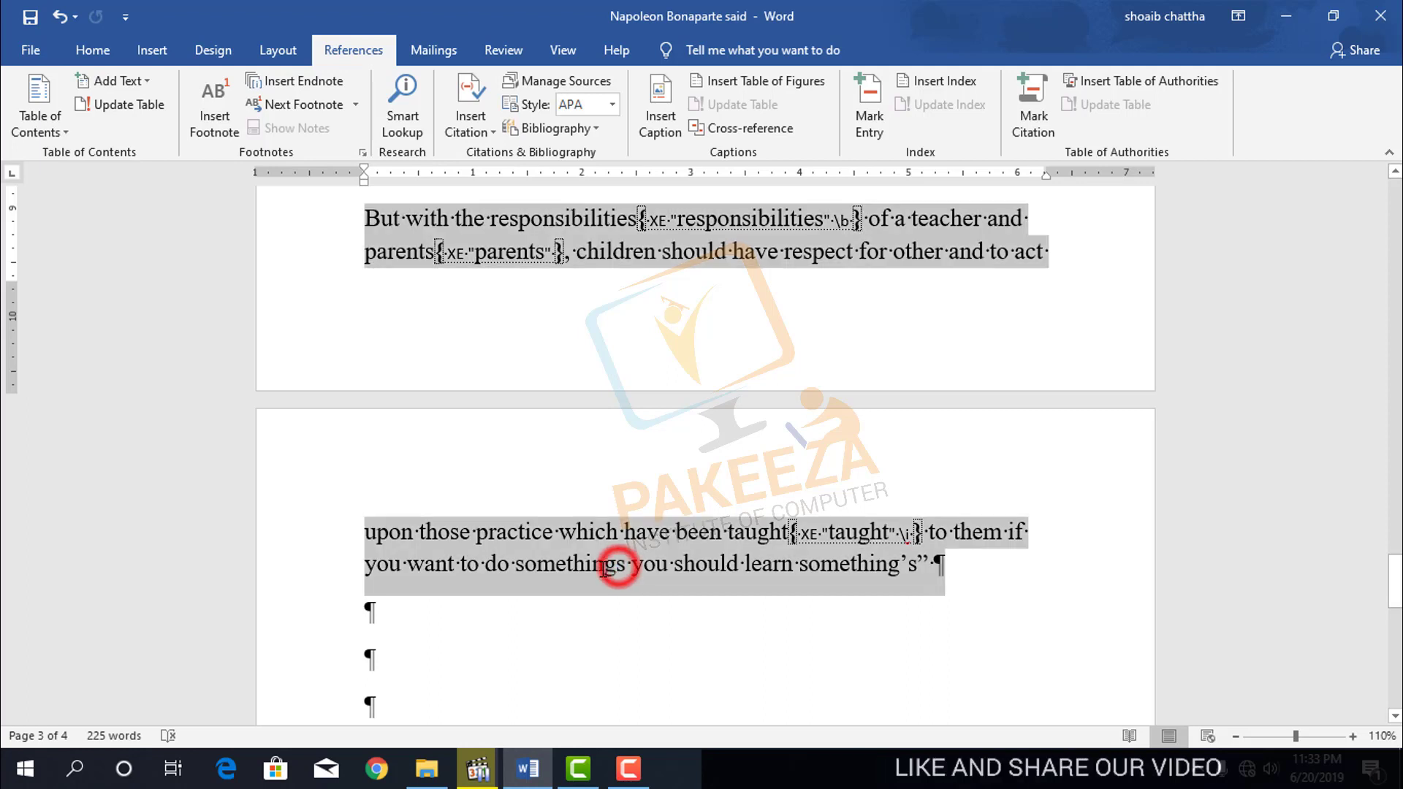
left_click(642, 626)
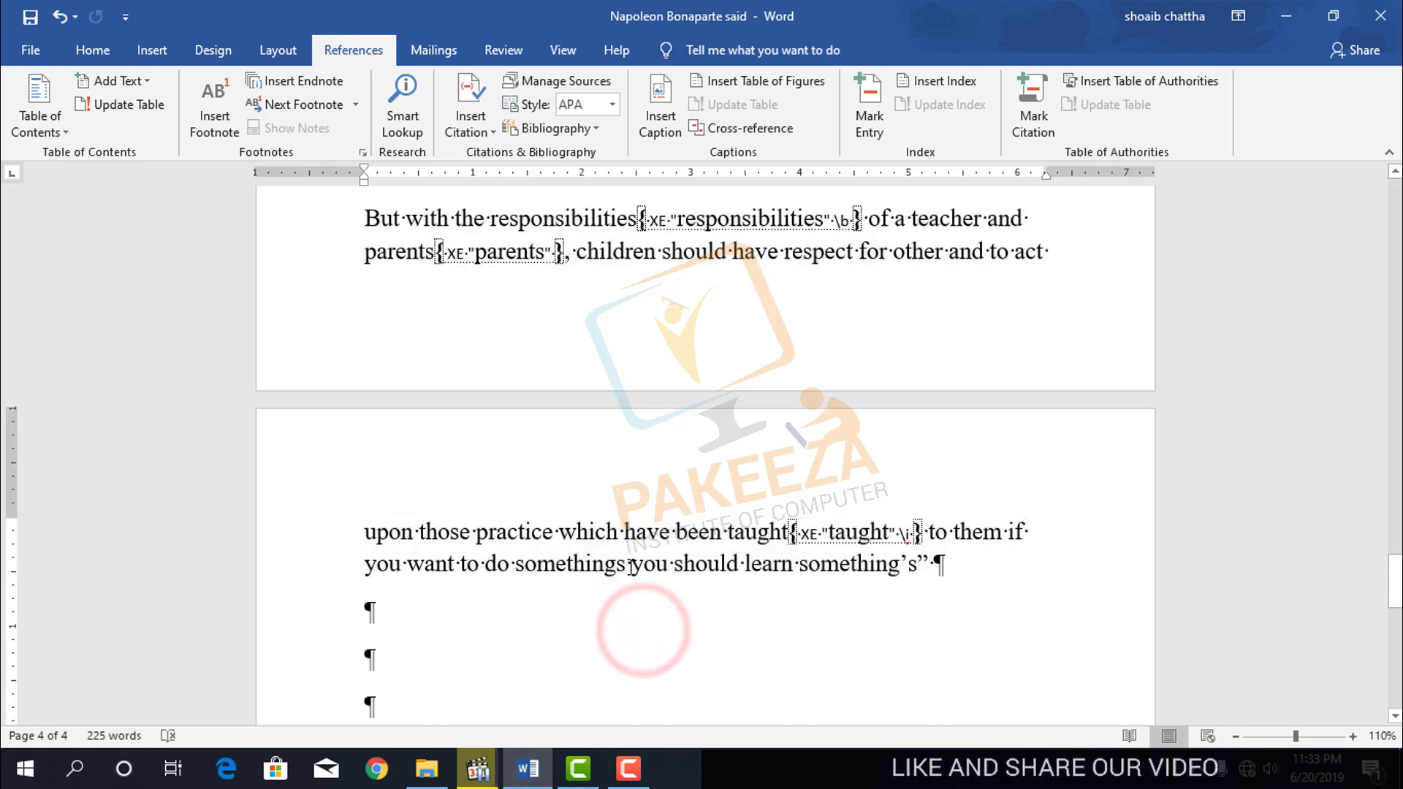
left_click_drag(626, 566, 522, 569)
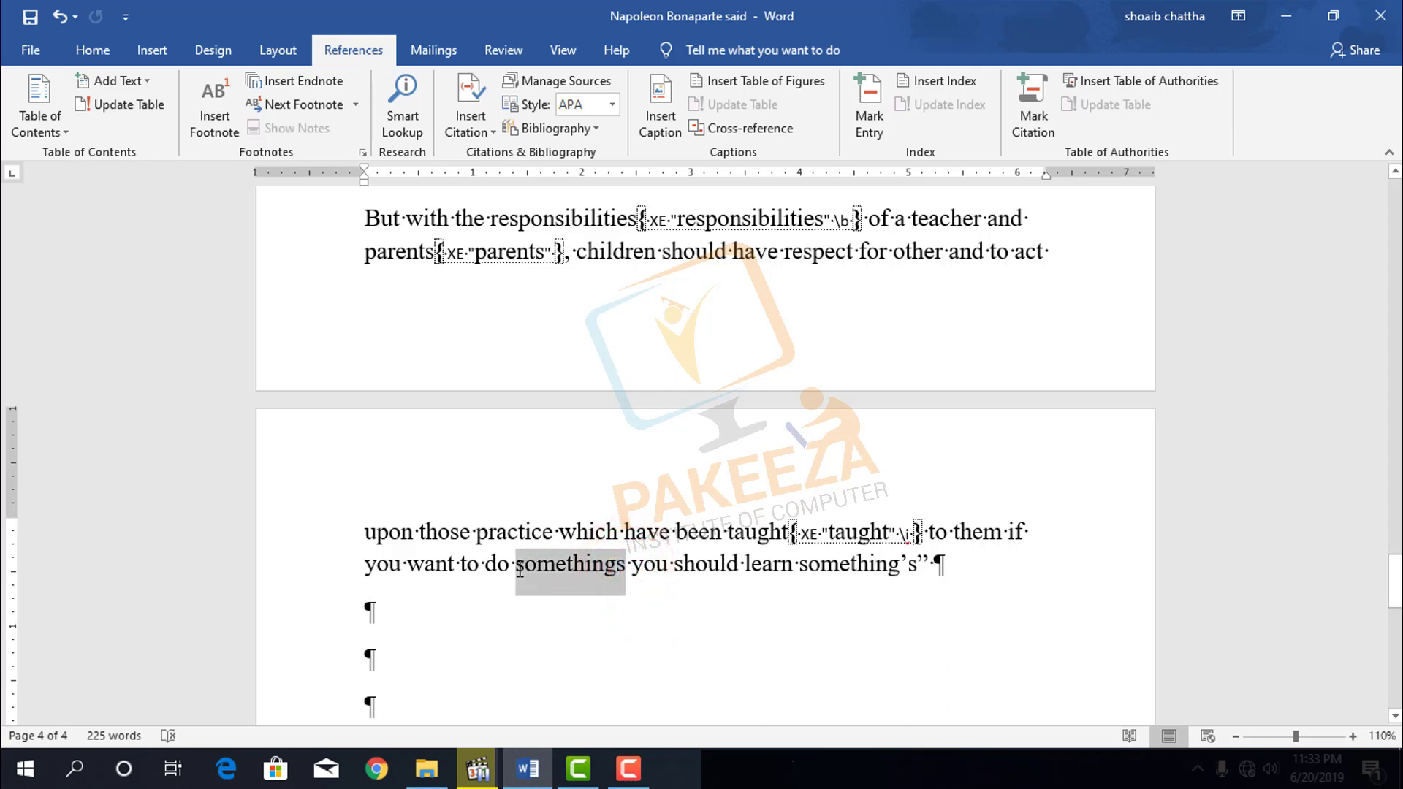
left_click(358, 529, "ctrl")
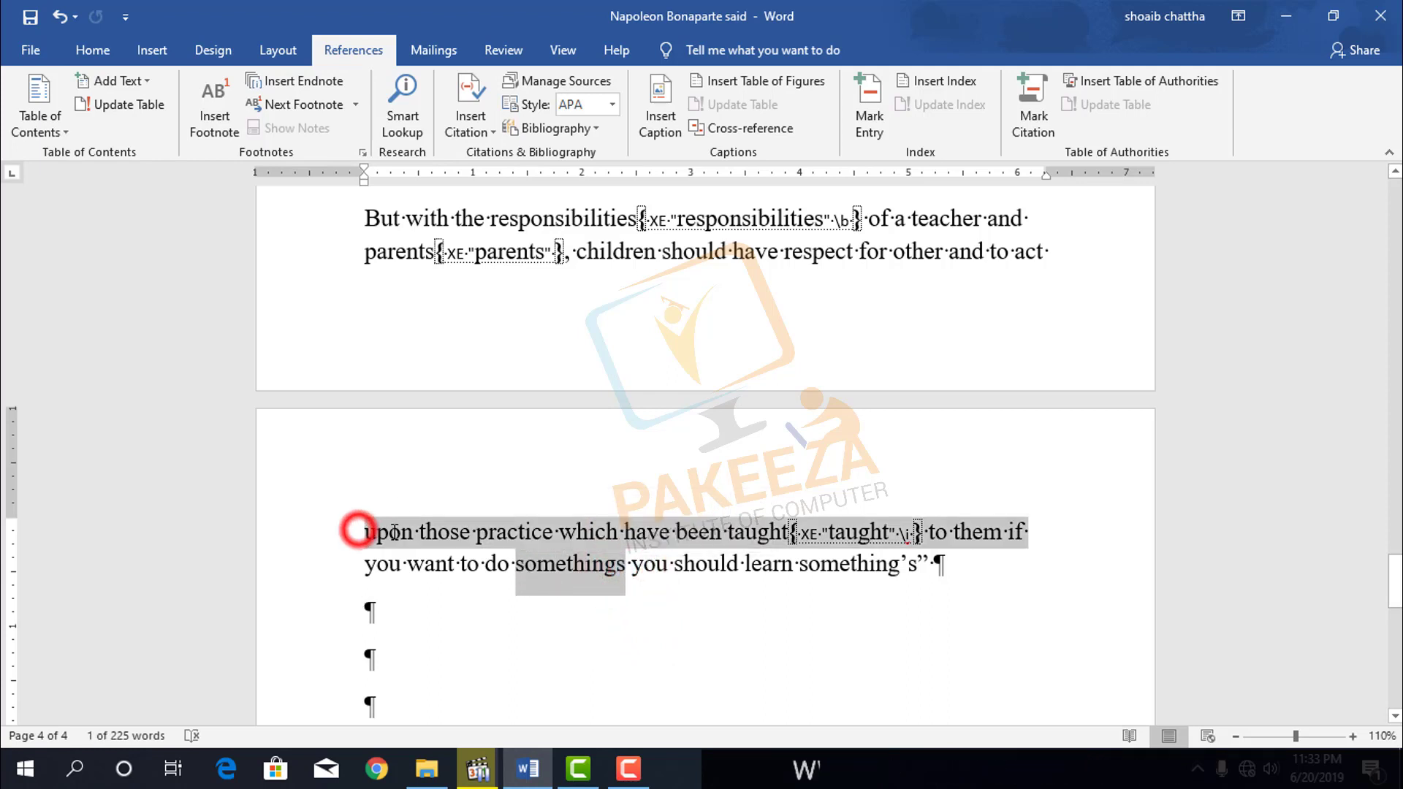
left_click(443, 613)
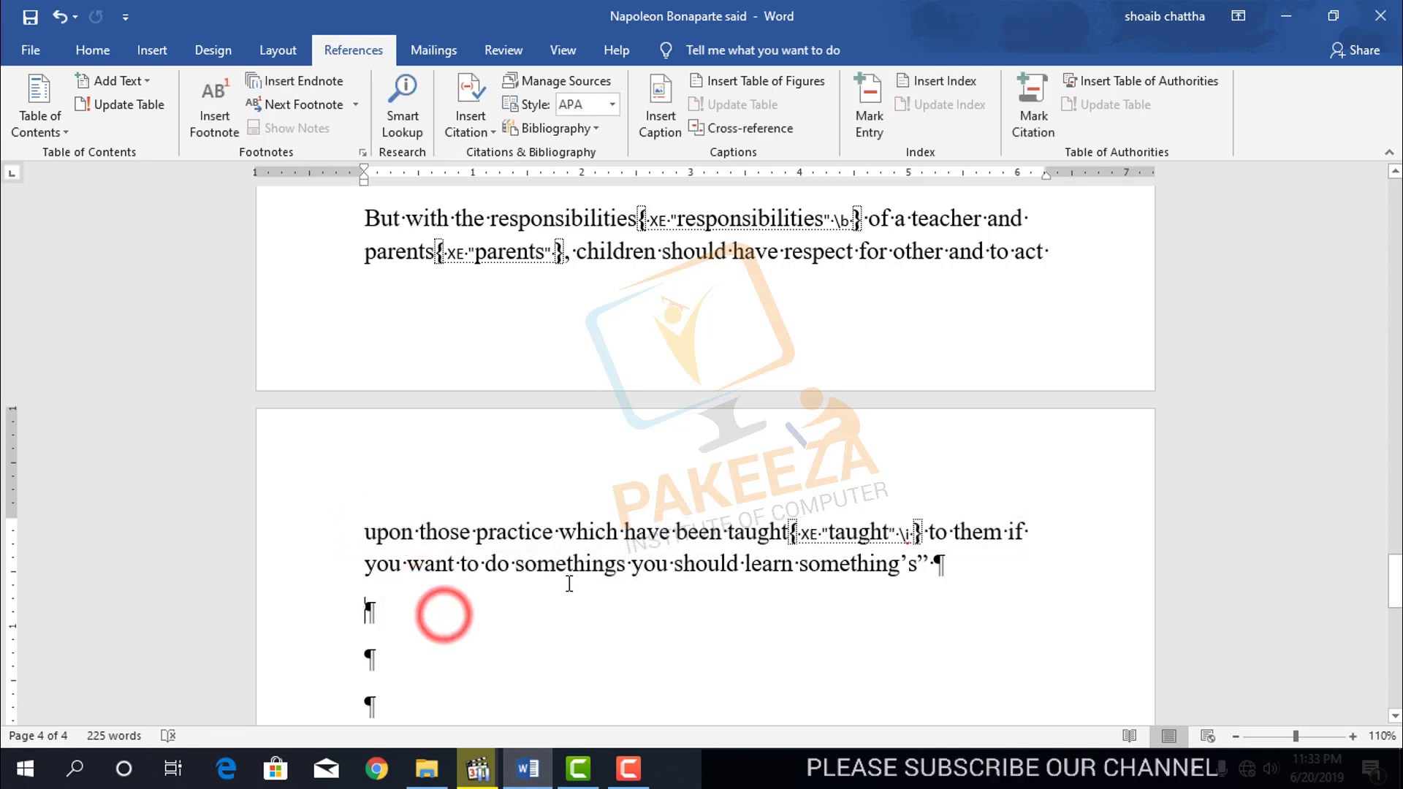
left_click_drag(622, 564, 522, 561)
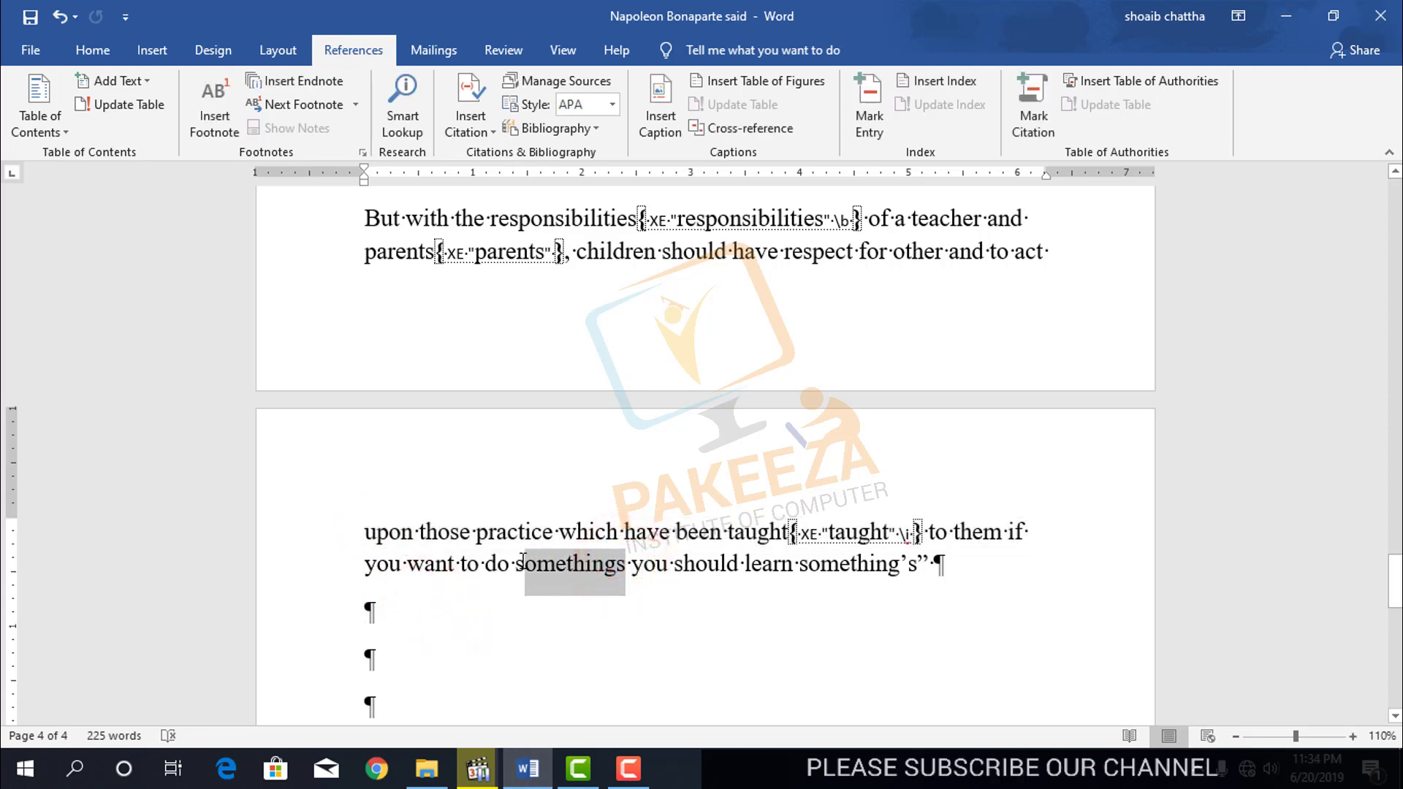
left_click(870, 117)
left_click(869, 589)
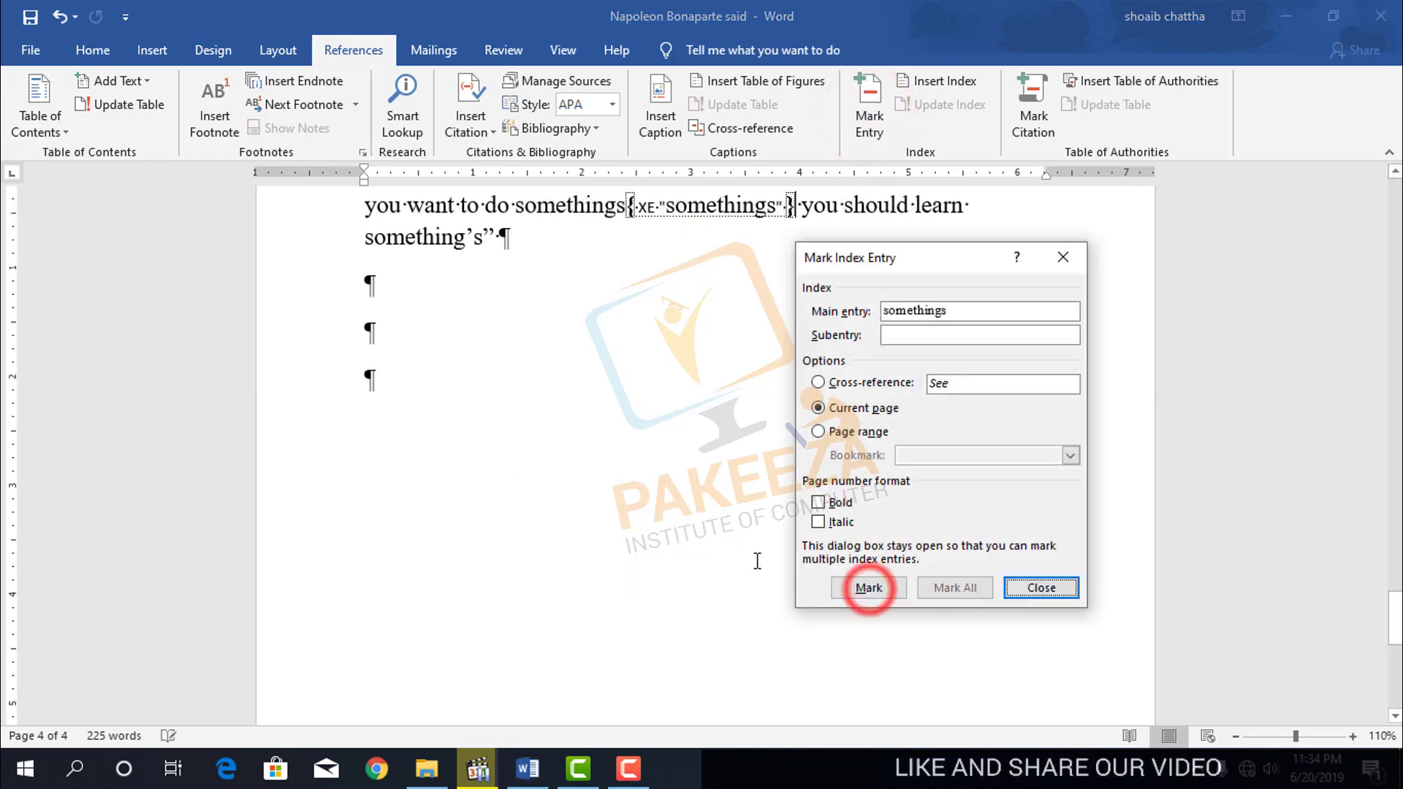
left_click(1011, 586)
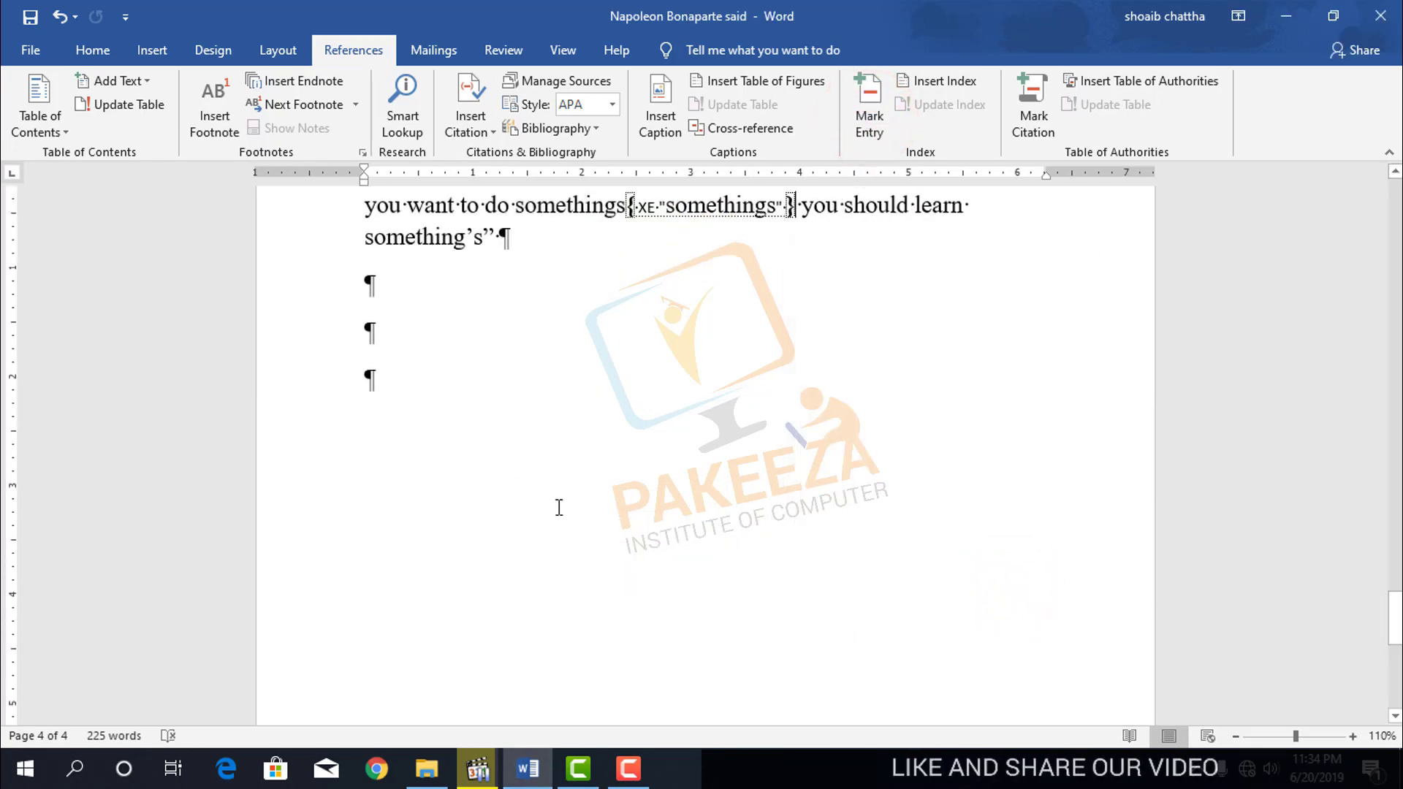
Scroll through the document and place the cursor on the empty line of page 4.
scroll(555, 506, "down", 8)
scroll(562, 486, "down", 1)
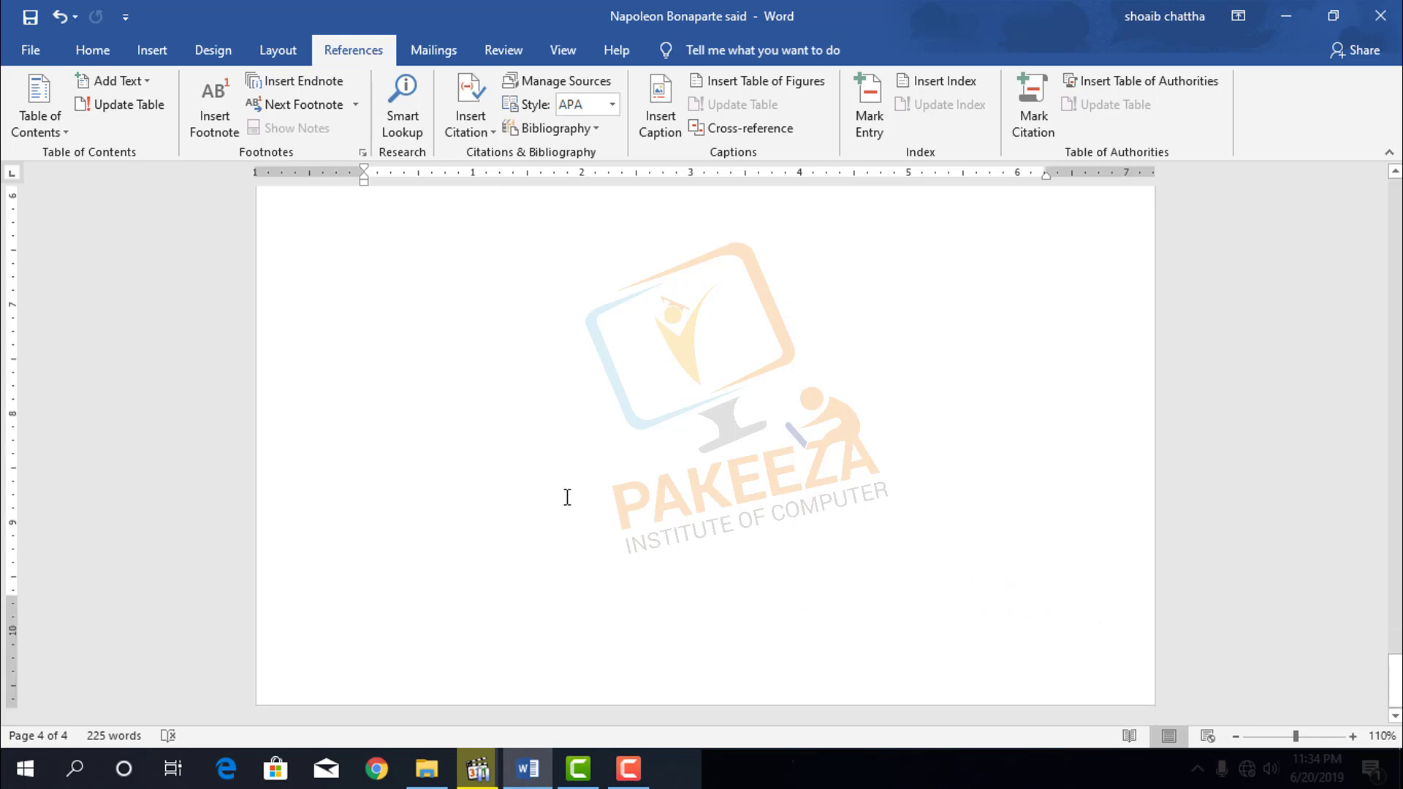
scroll(567, 497, "up", 1)
scroll(569, 497, "up", 4)
scroll(570, 499, "up", 5)
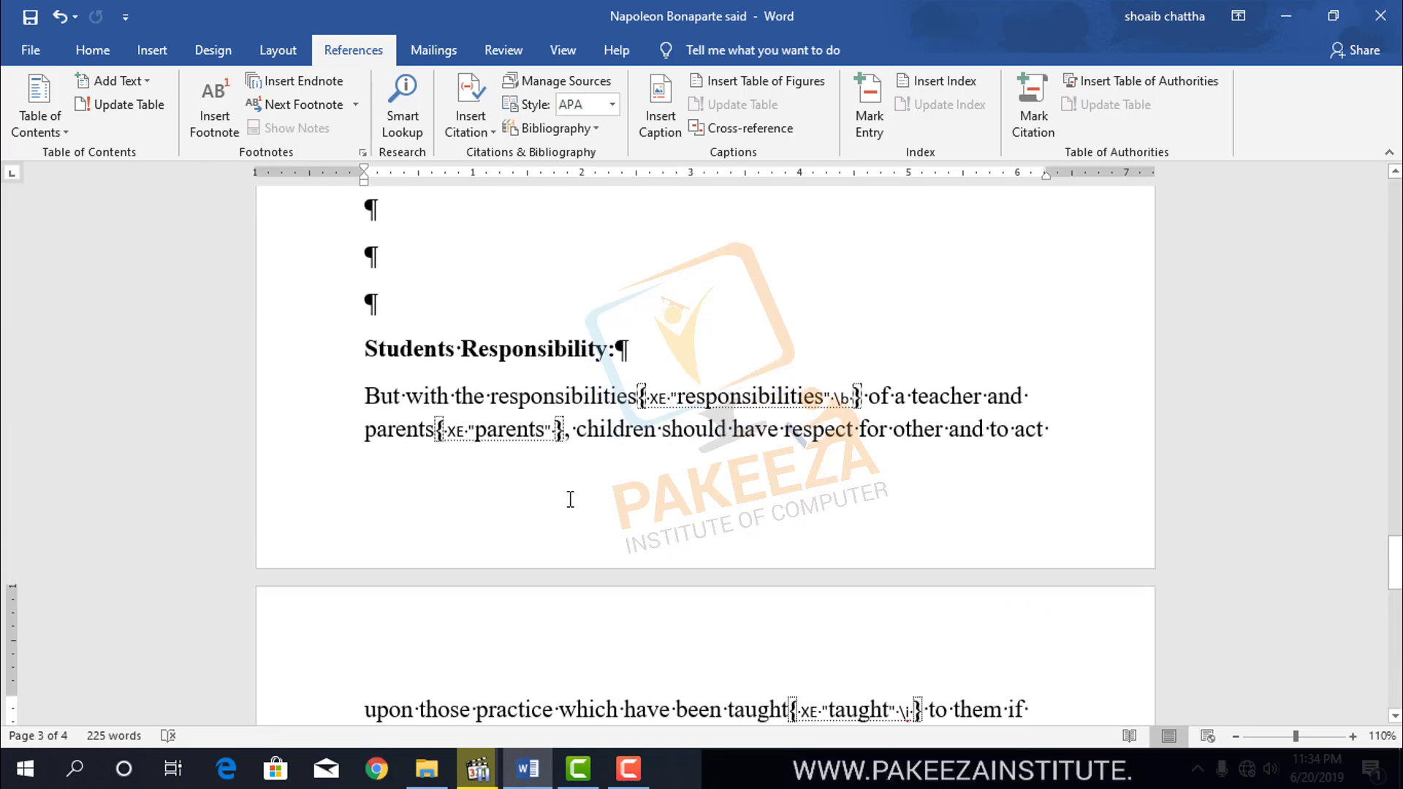
scroll(571, 499, "up", 4)
scroll(570, 499, "up", 1)
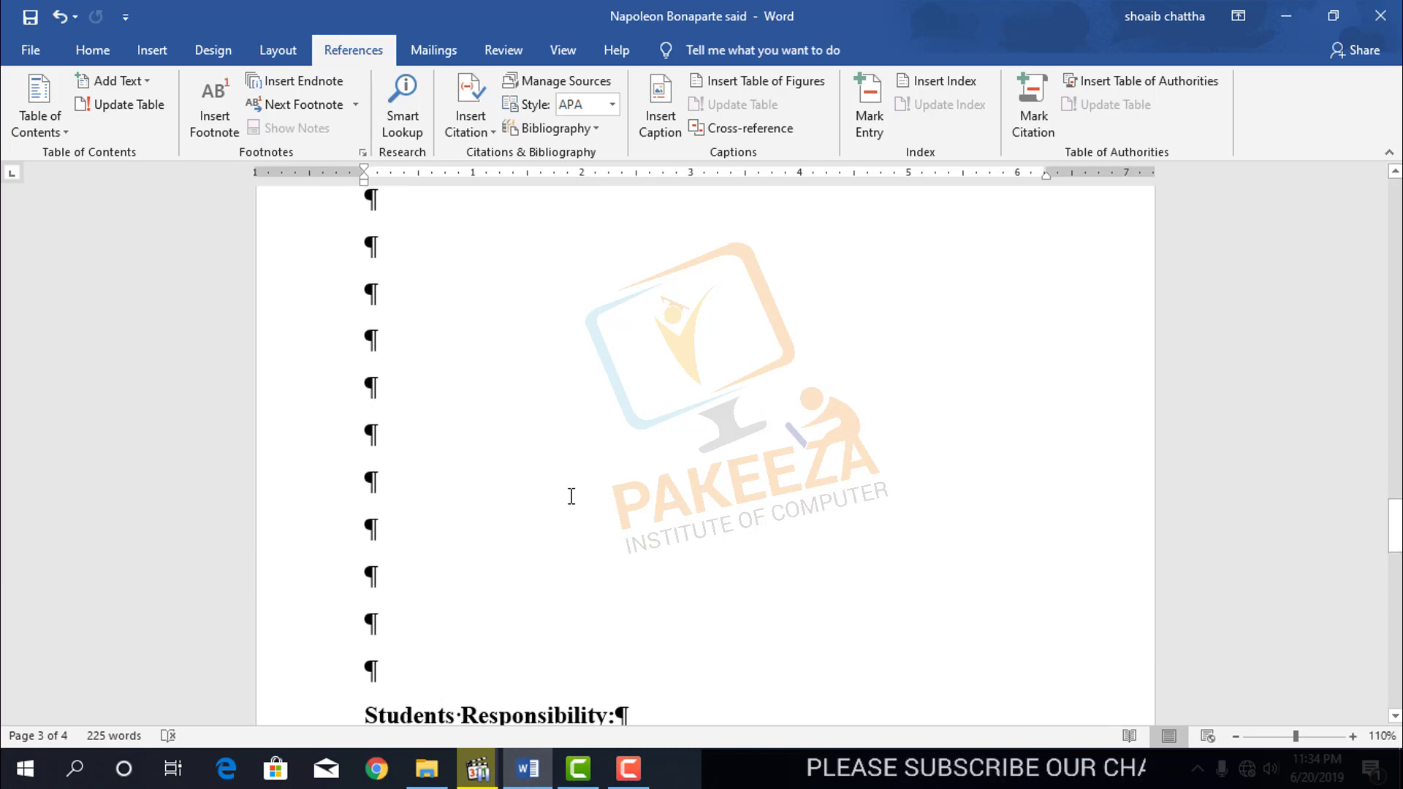
scroll(571, 499, "up", 5)
scroll(571, 494, "up", 3)
scroll(571, 494, "up", 3)
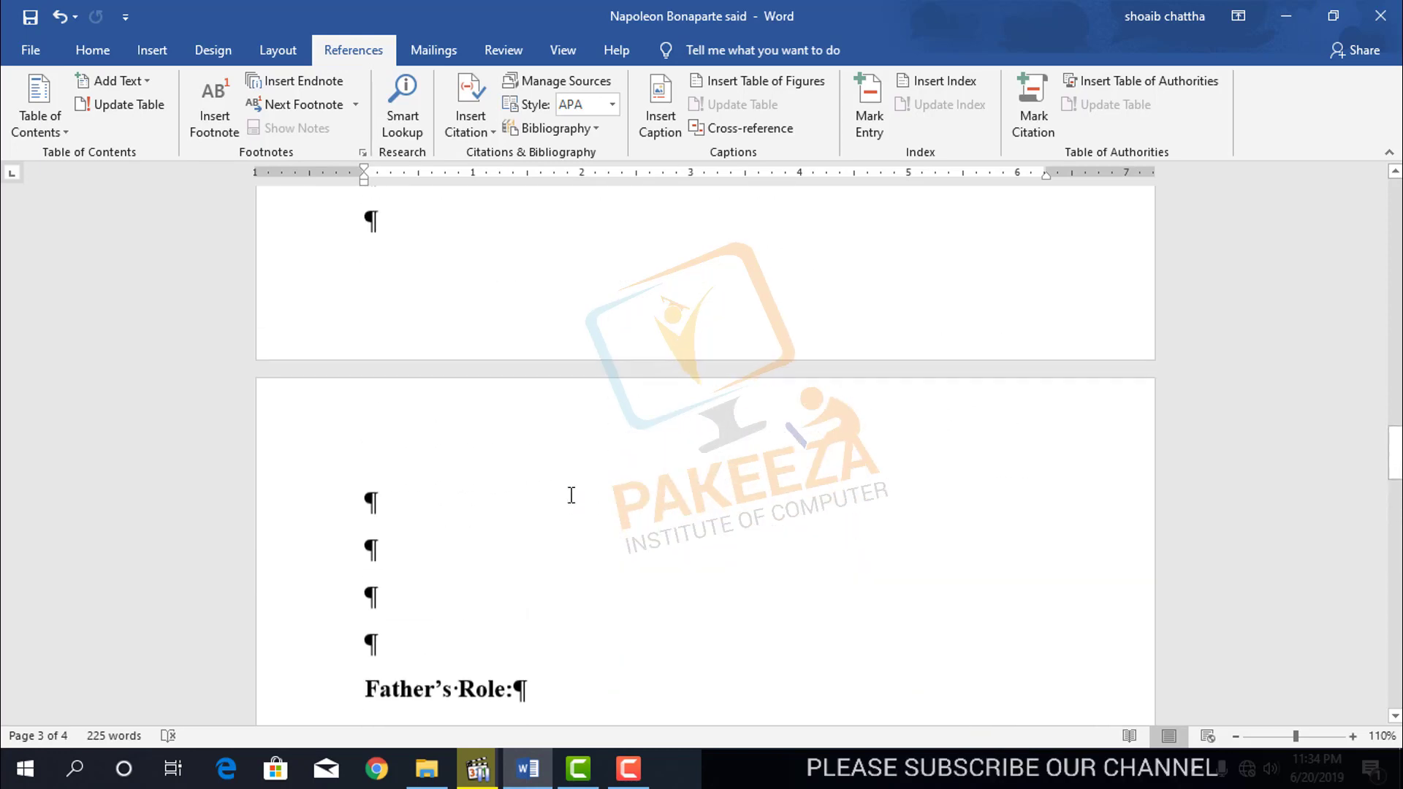
scroll(570, 492, "down", 3)
scroll(581, 483, "down", 4)
scroll(589, 482, "down", 3)
scroll(621, 526, "down", 5)
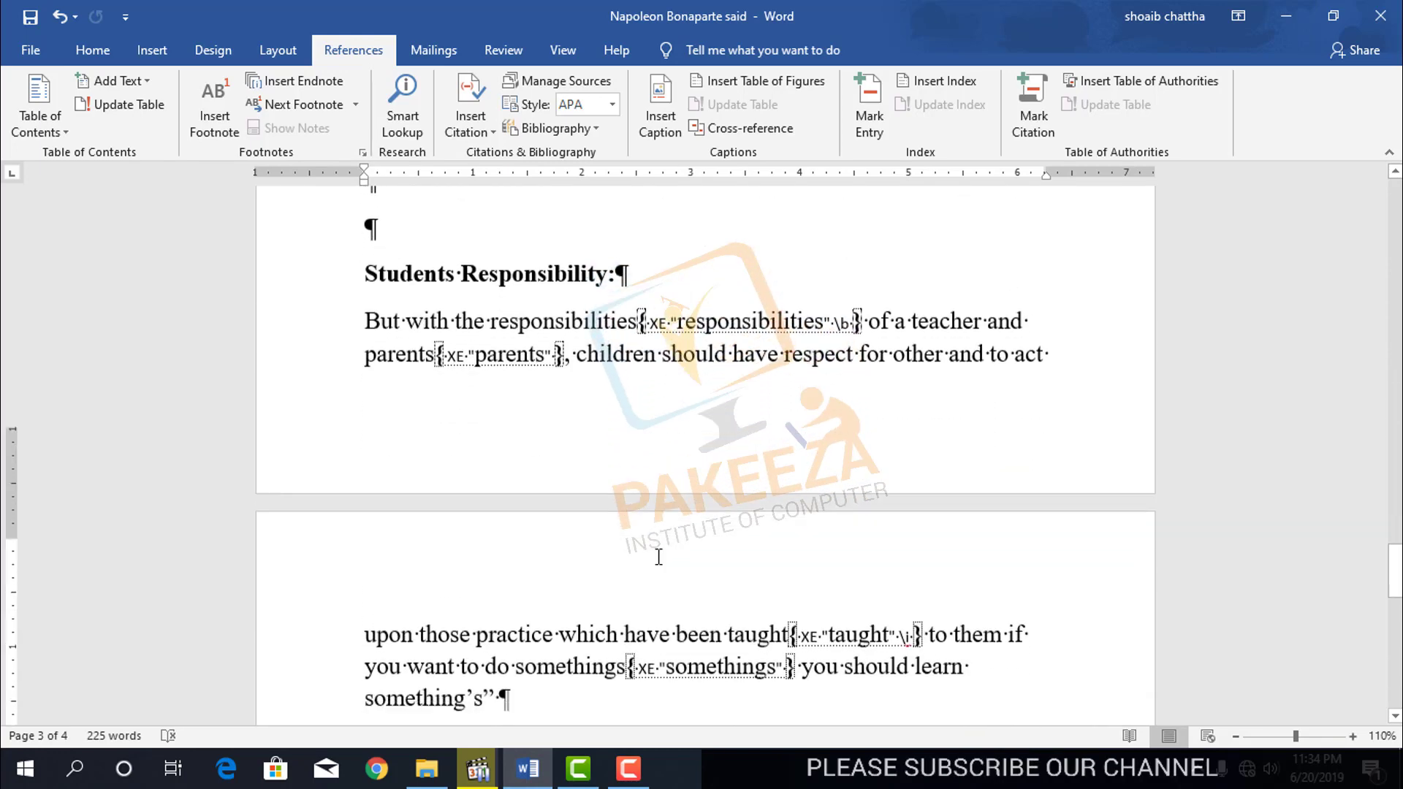
scroll(665, 578, "down", 5)
scroll(676, 599, "down", 4)
left_click(519, 585)
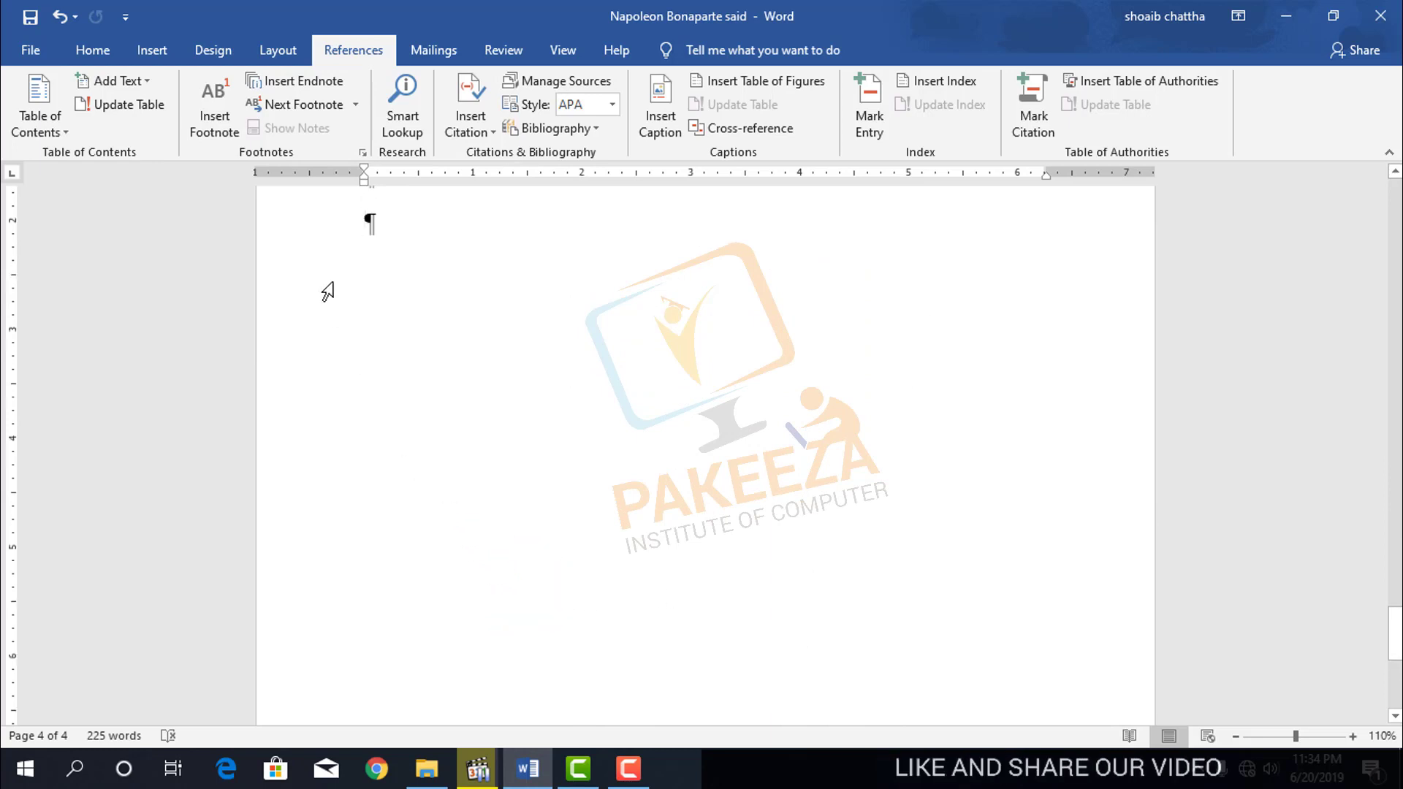
Turn off Show/Hide ¶ formatting marks and add a blank line on page 4.
left_click(93, 51)
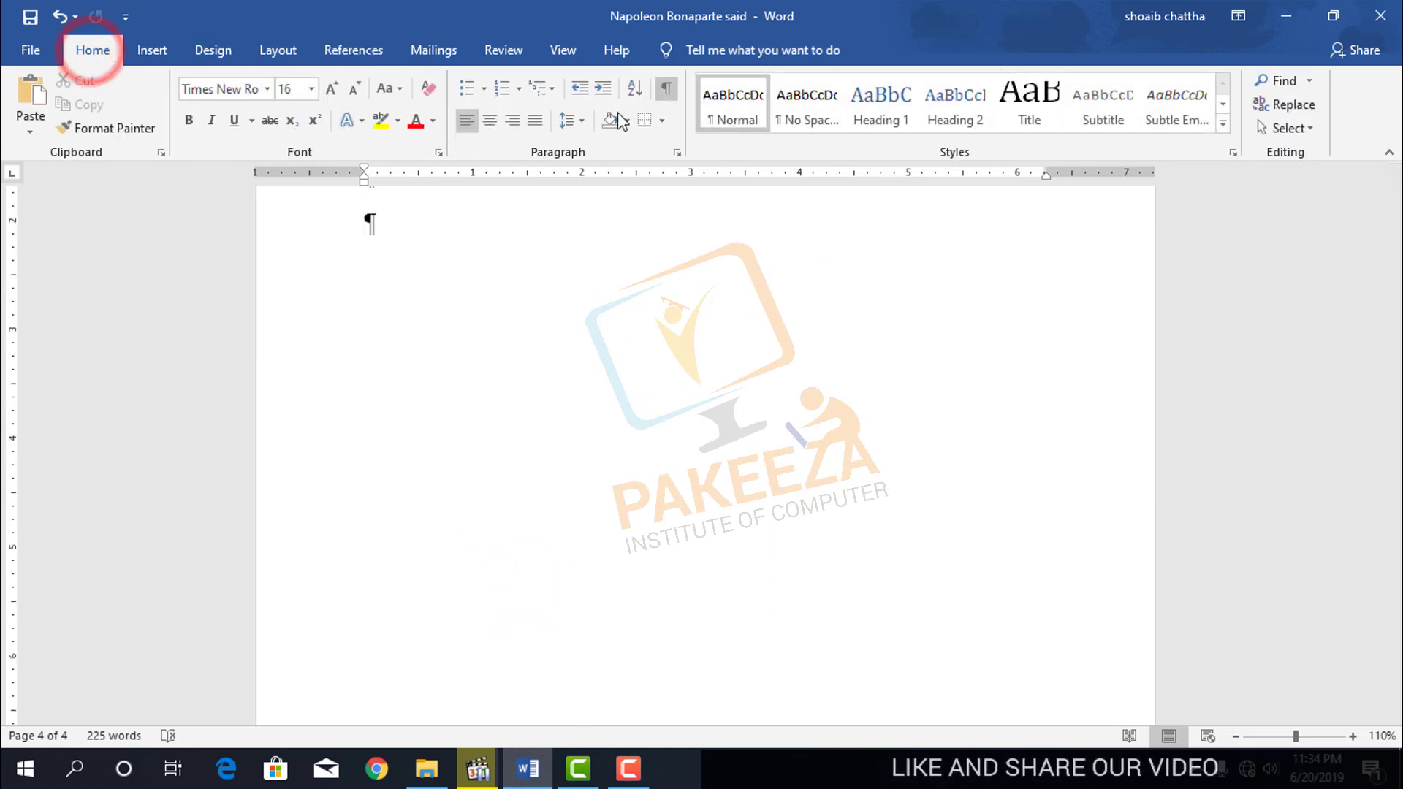
left_click(666, 92)
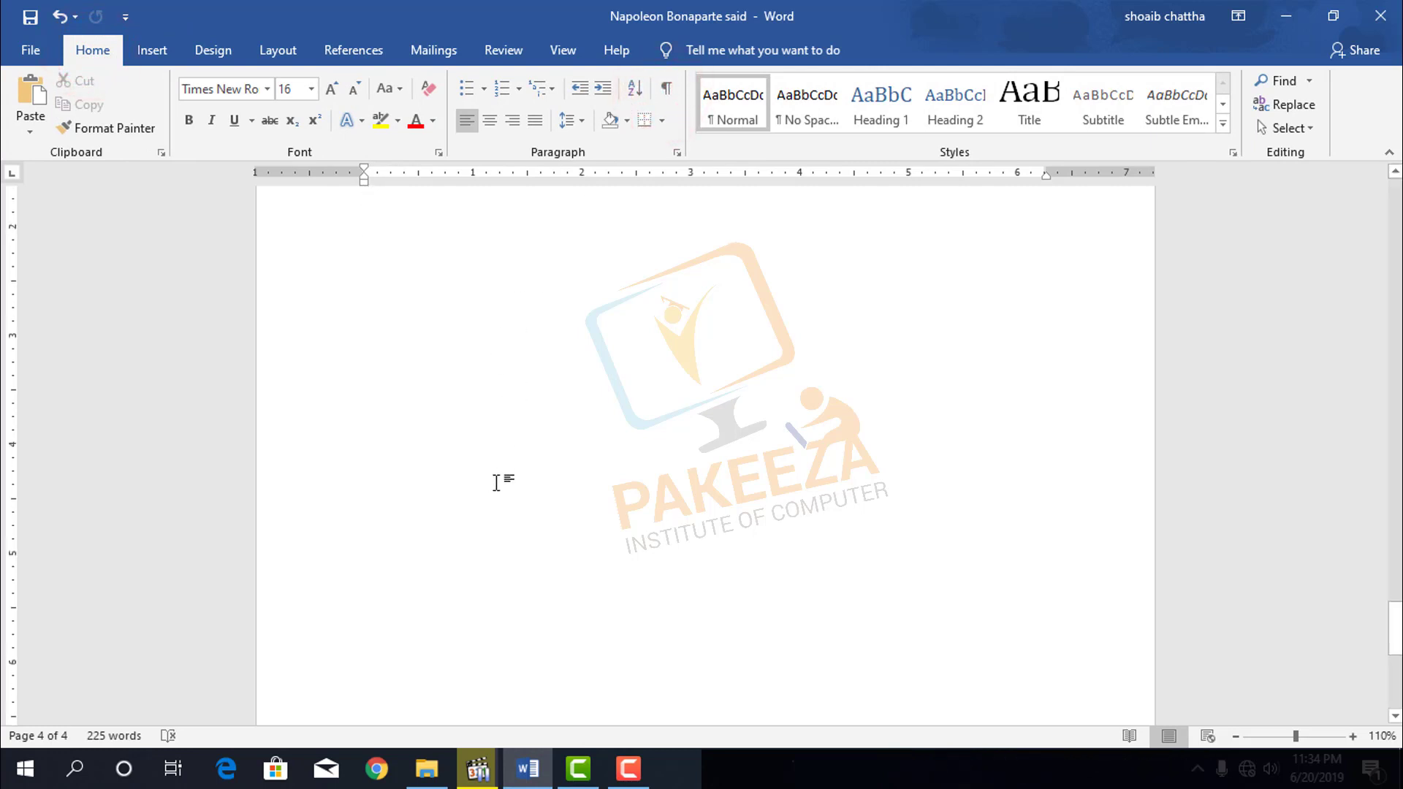
scroll(505, 476, "up", 3)
scroll(505, 476, "down", 2)
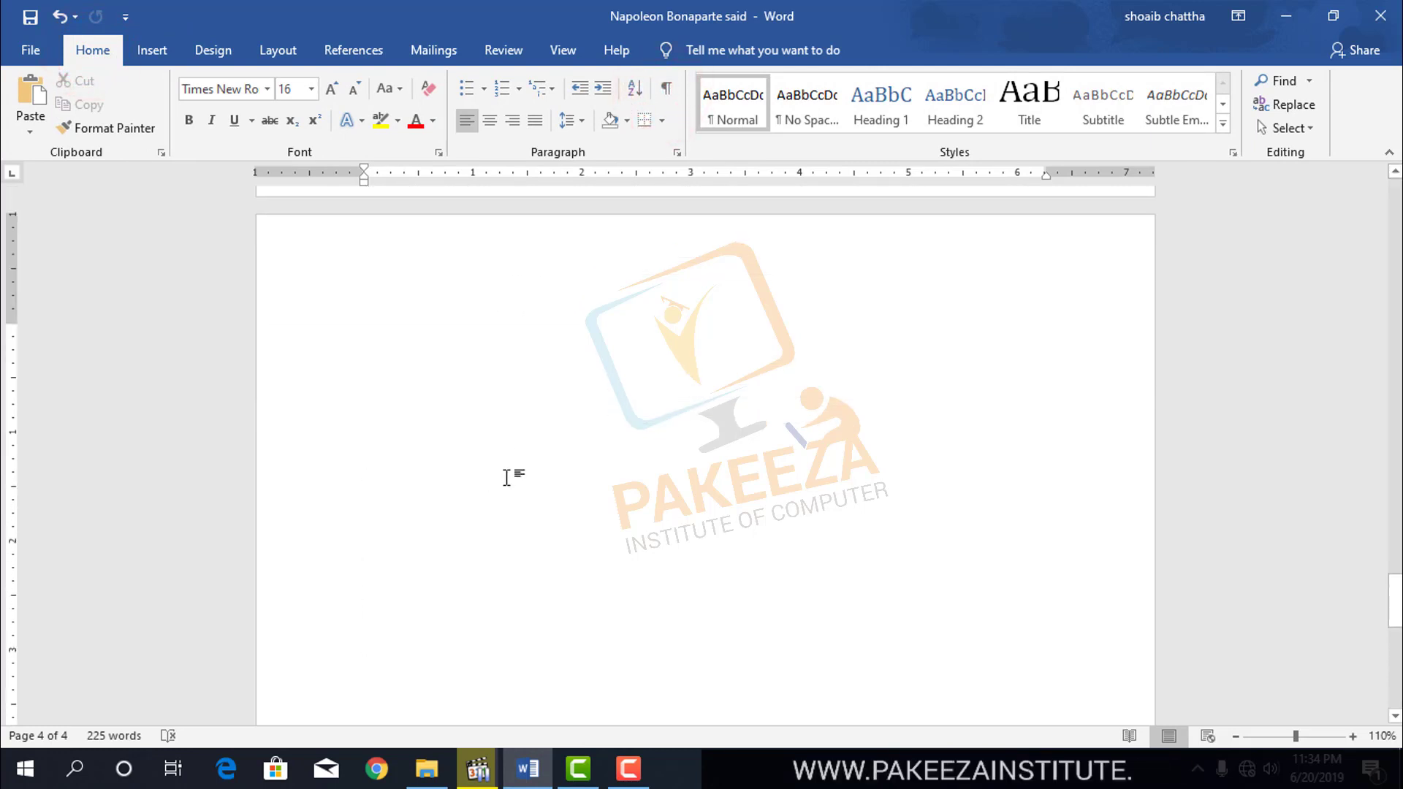
key("Return")
key("Return")
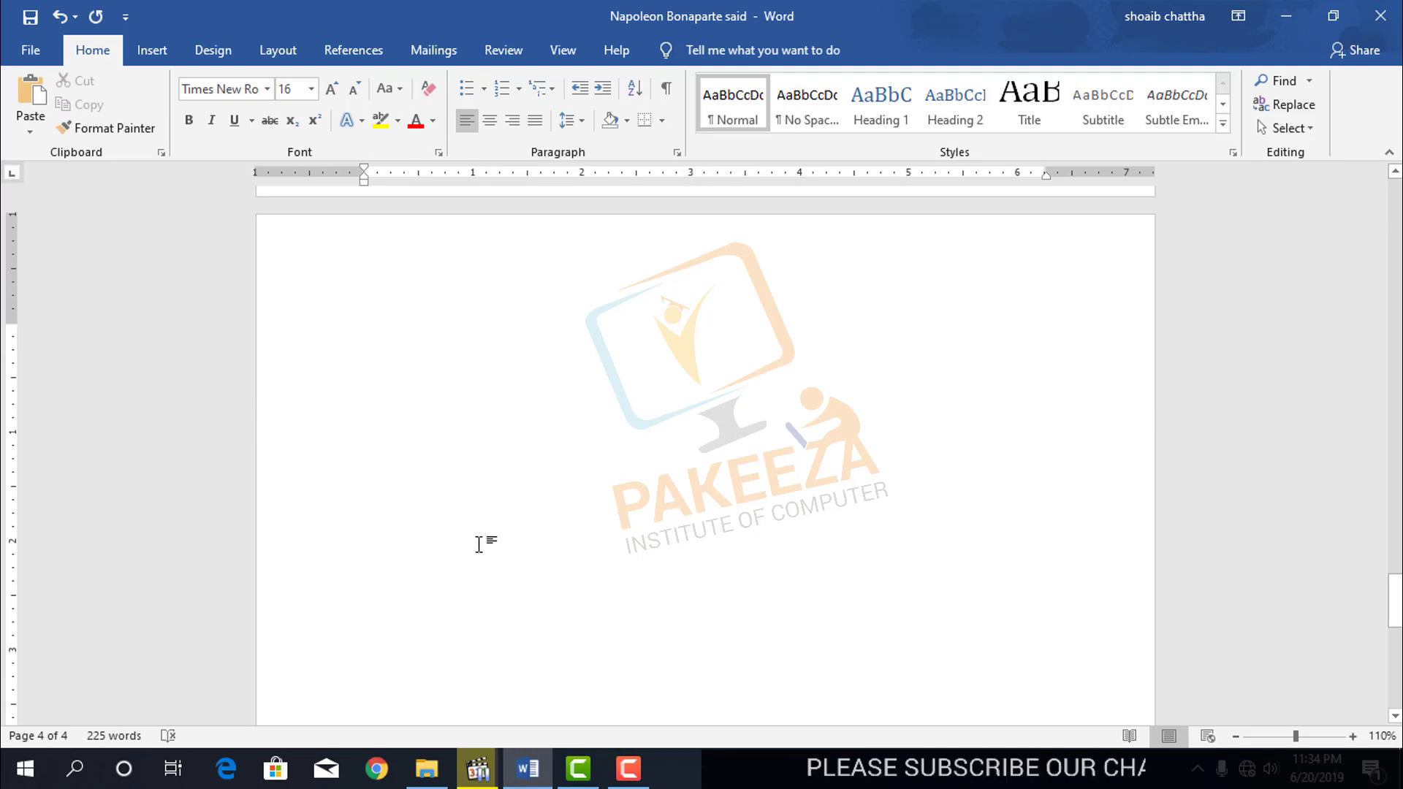
scroll(455, 544, "up", 1)
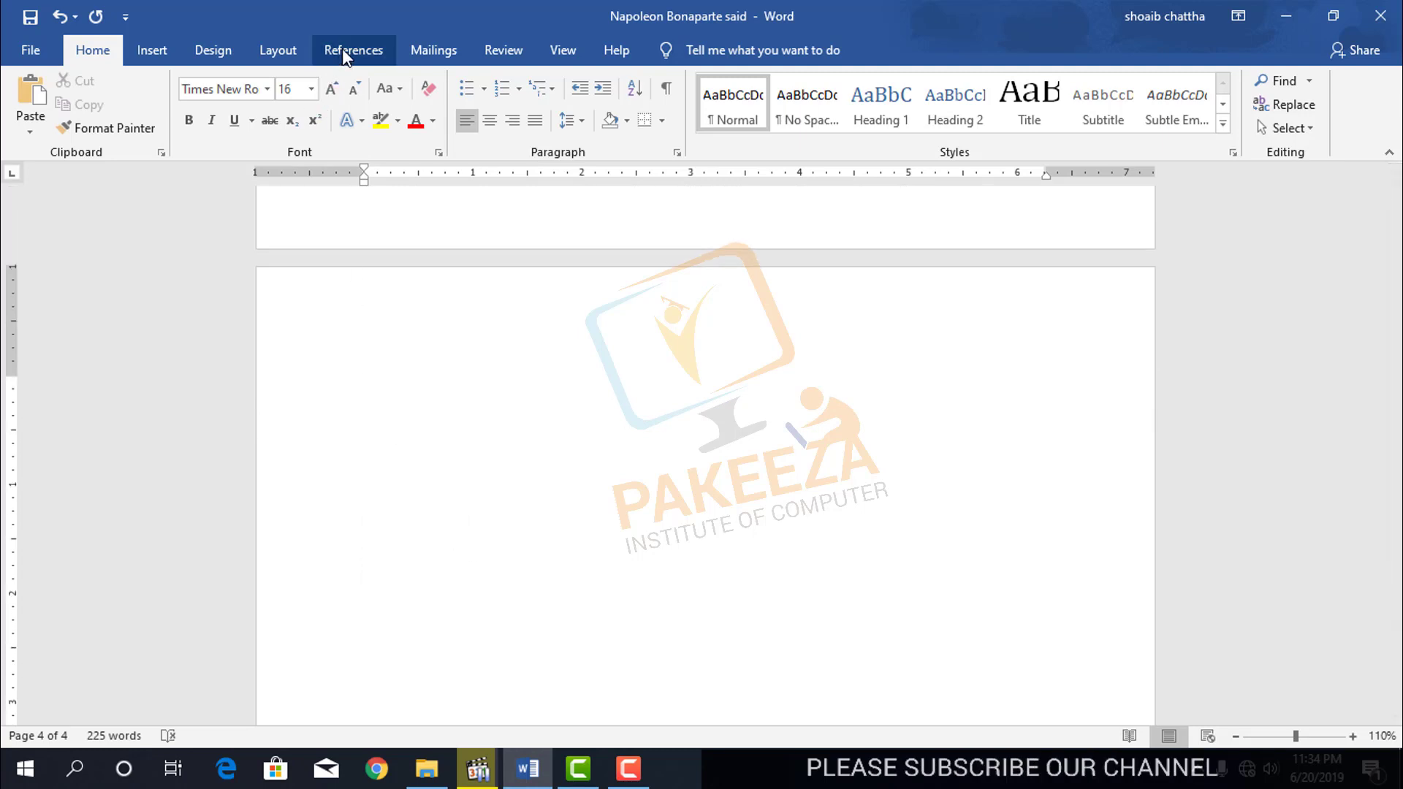
left_click(629, 767)
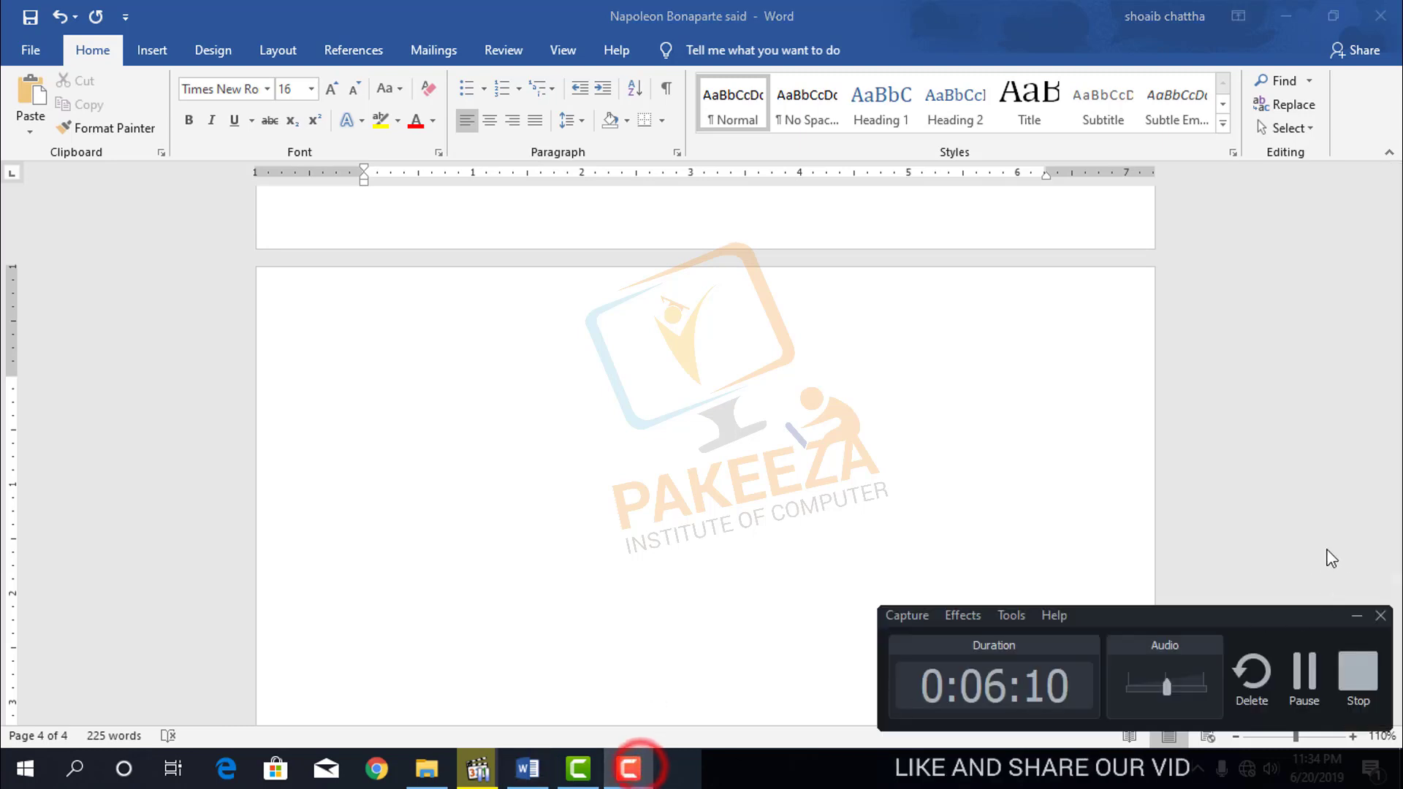
left_click(1348, 616)
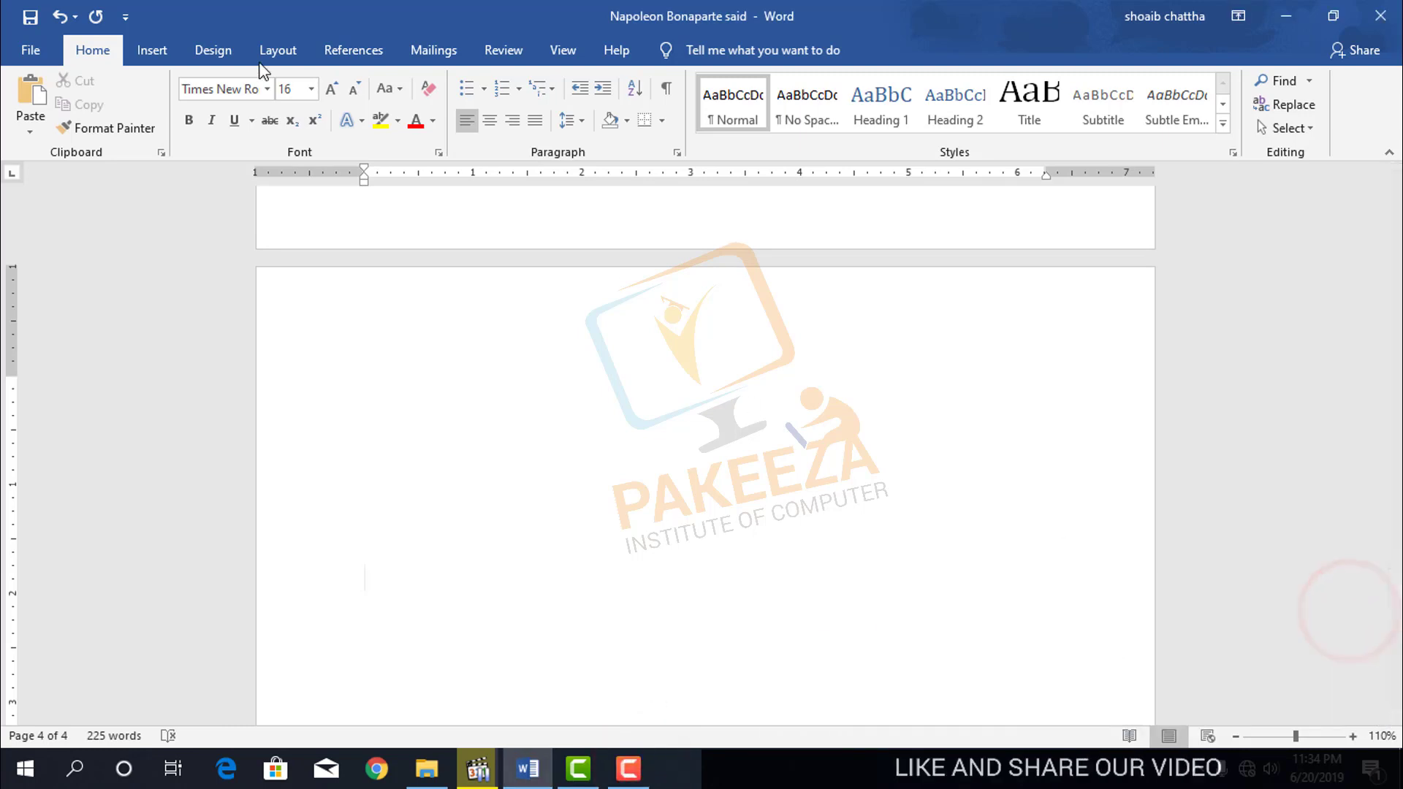
In the Insert Index dialog, set 1 column and keep English (United States) as language.
left_click(358, 49)
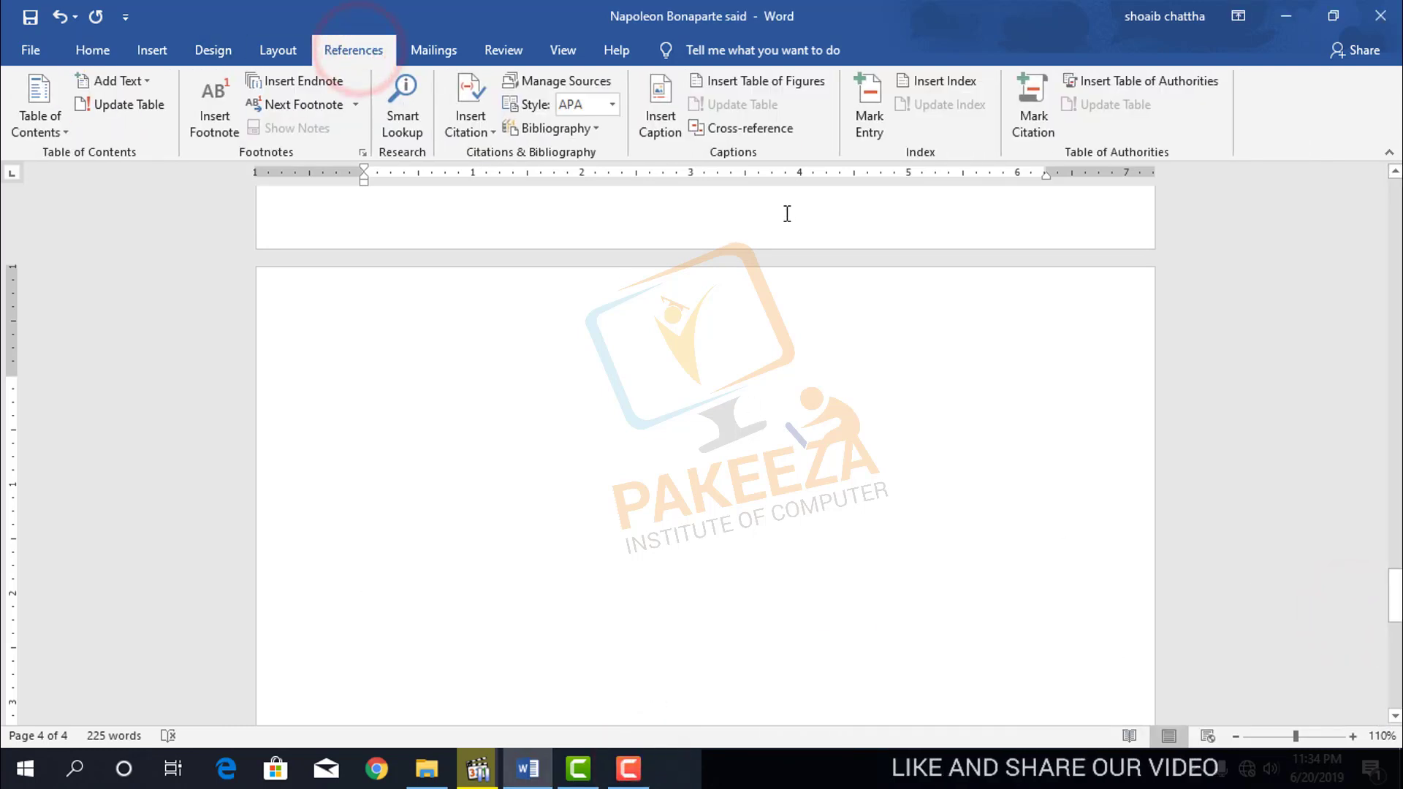
left_click(944, 94)
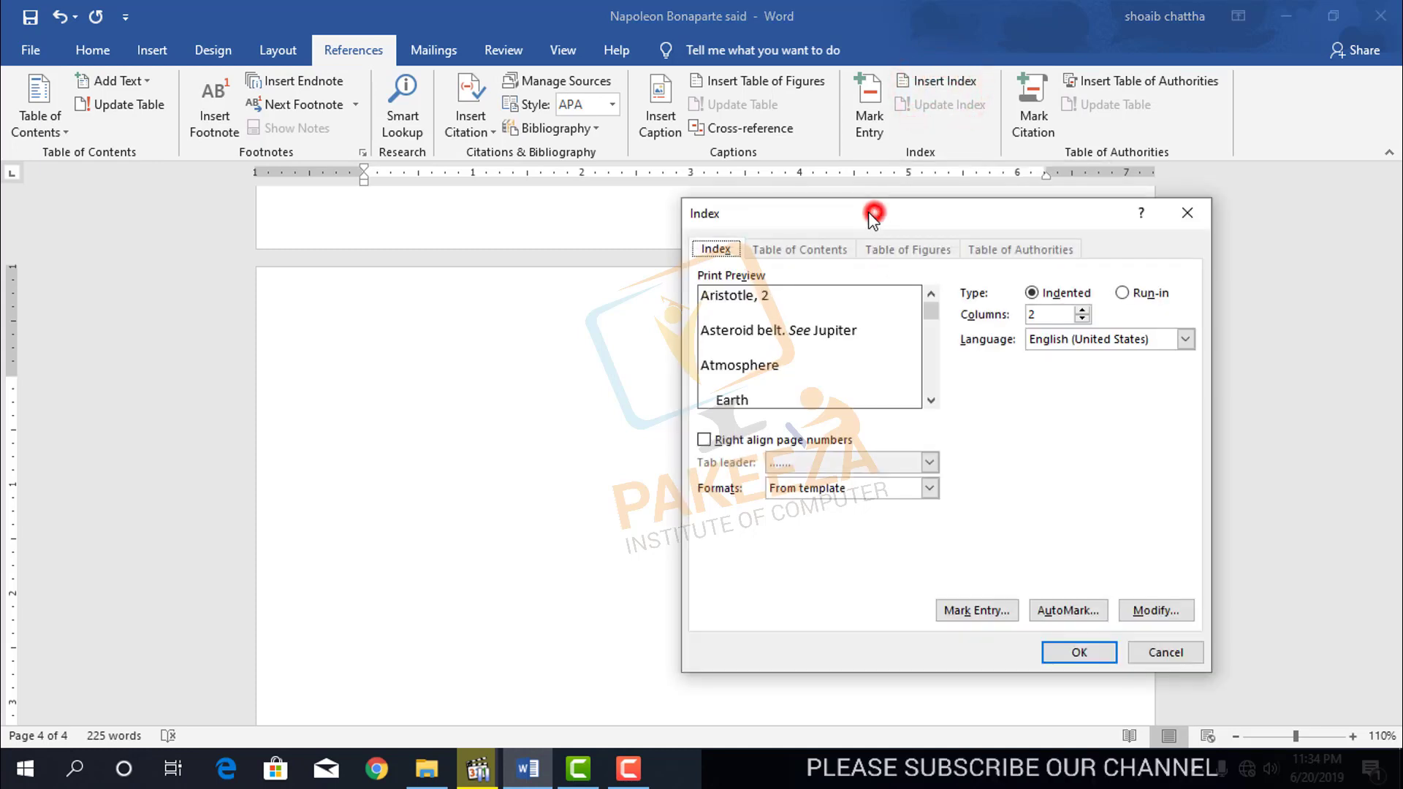
left_click_drag(873, 214, 632, 234)
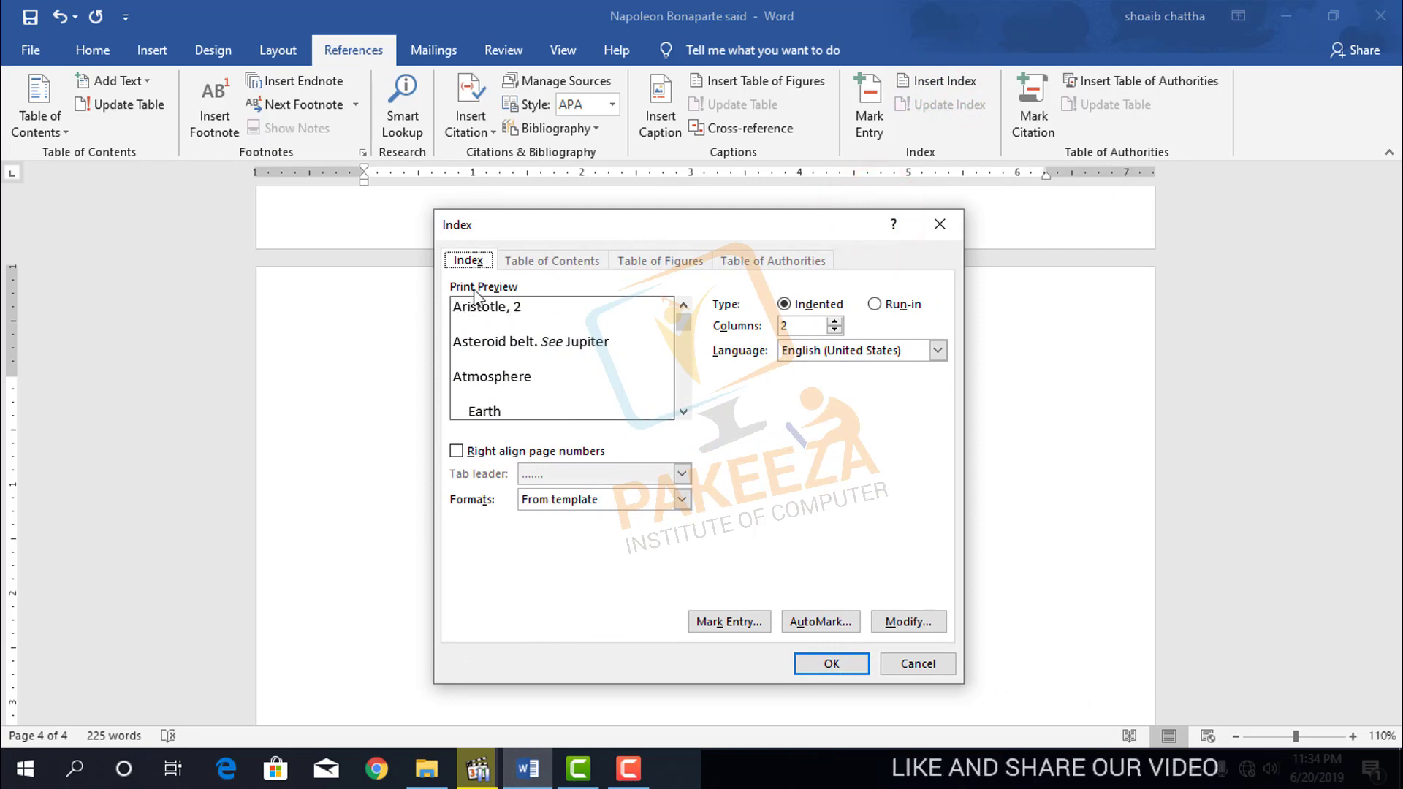
left_click_drag(687, 336, 684, 376)
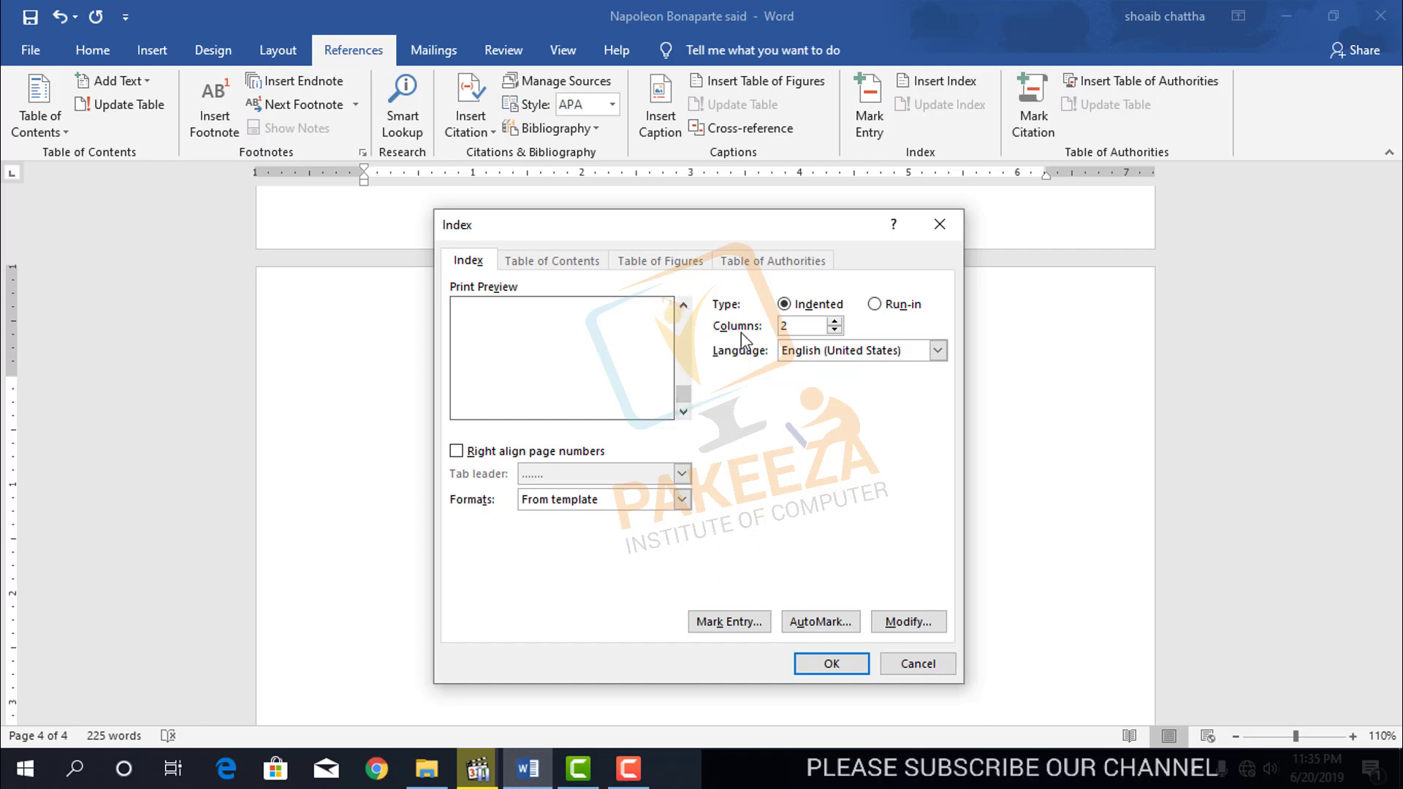
left_click(834, 330)
left_click(834, 329)
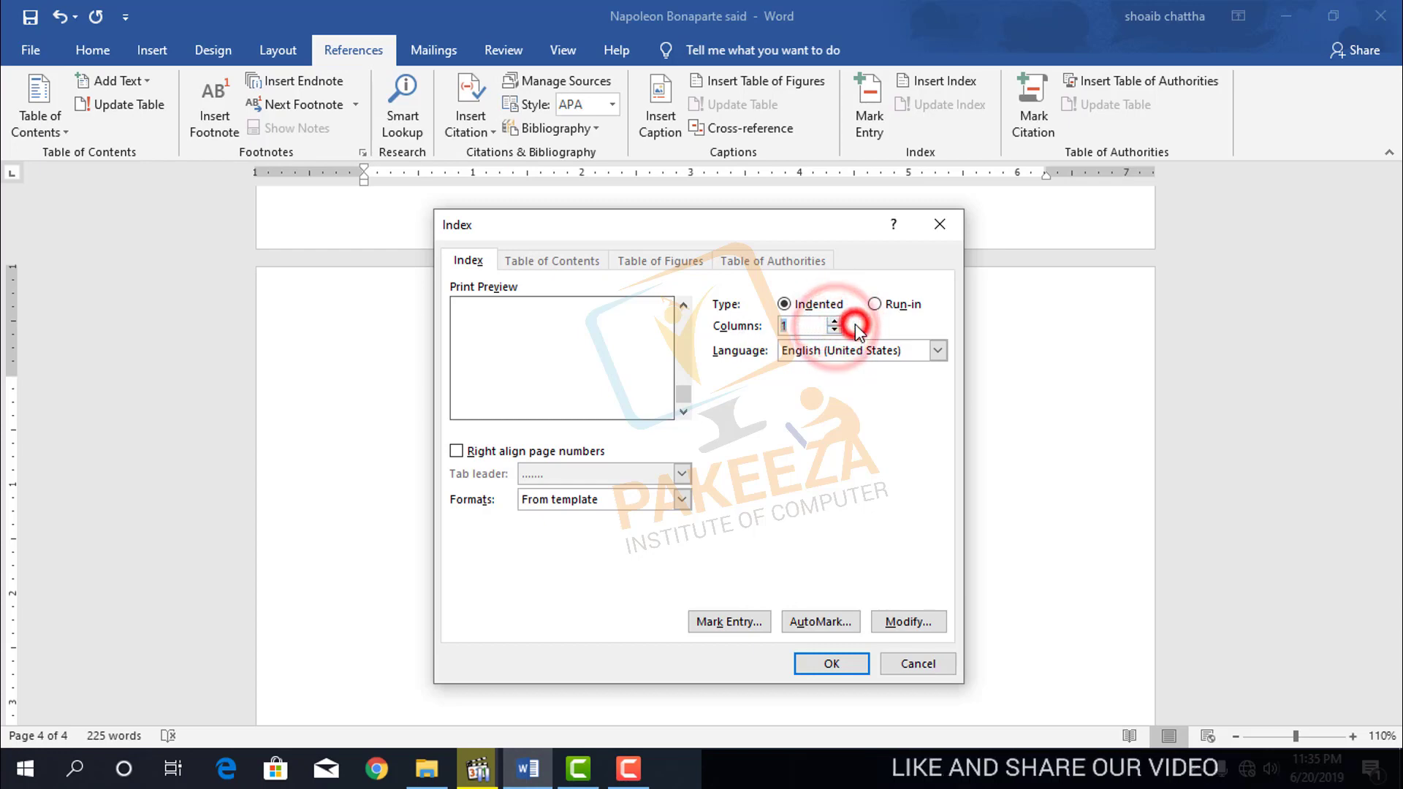
left_click(826, 358)
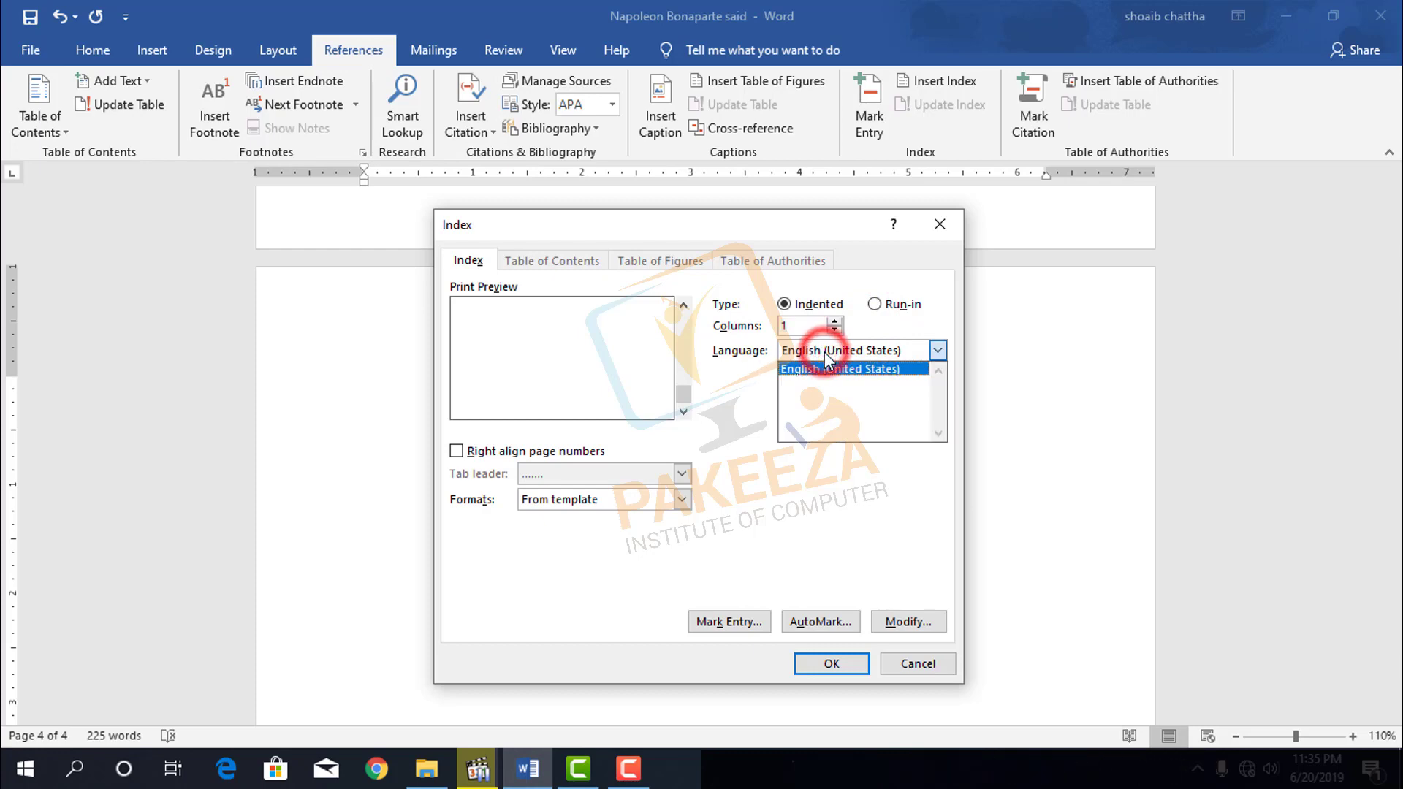
left_click(751, 398)
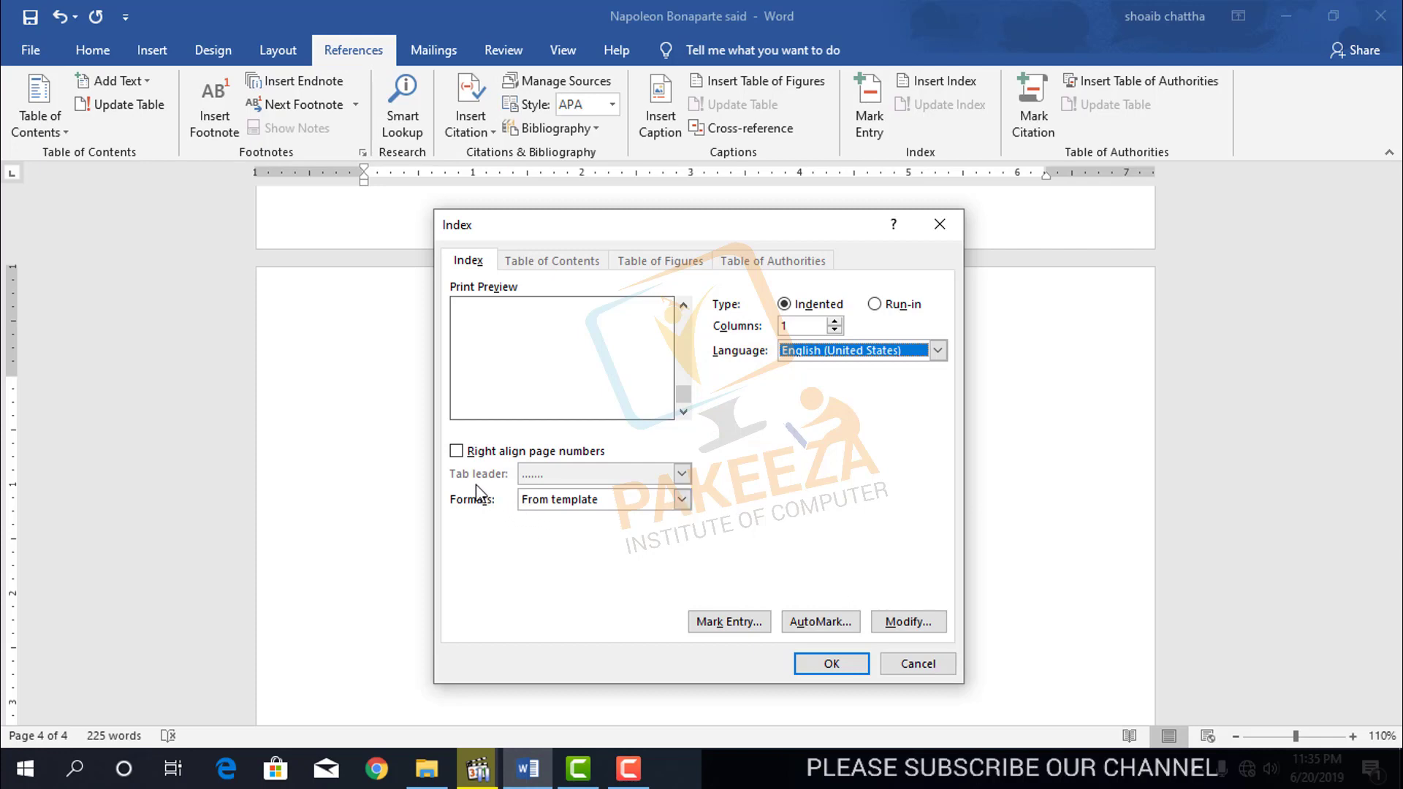
Leave page numbers unaligned and keep the From template index format.
left_click(456, 451)
left_click(456, 451)
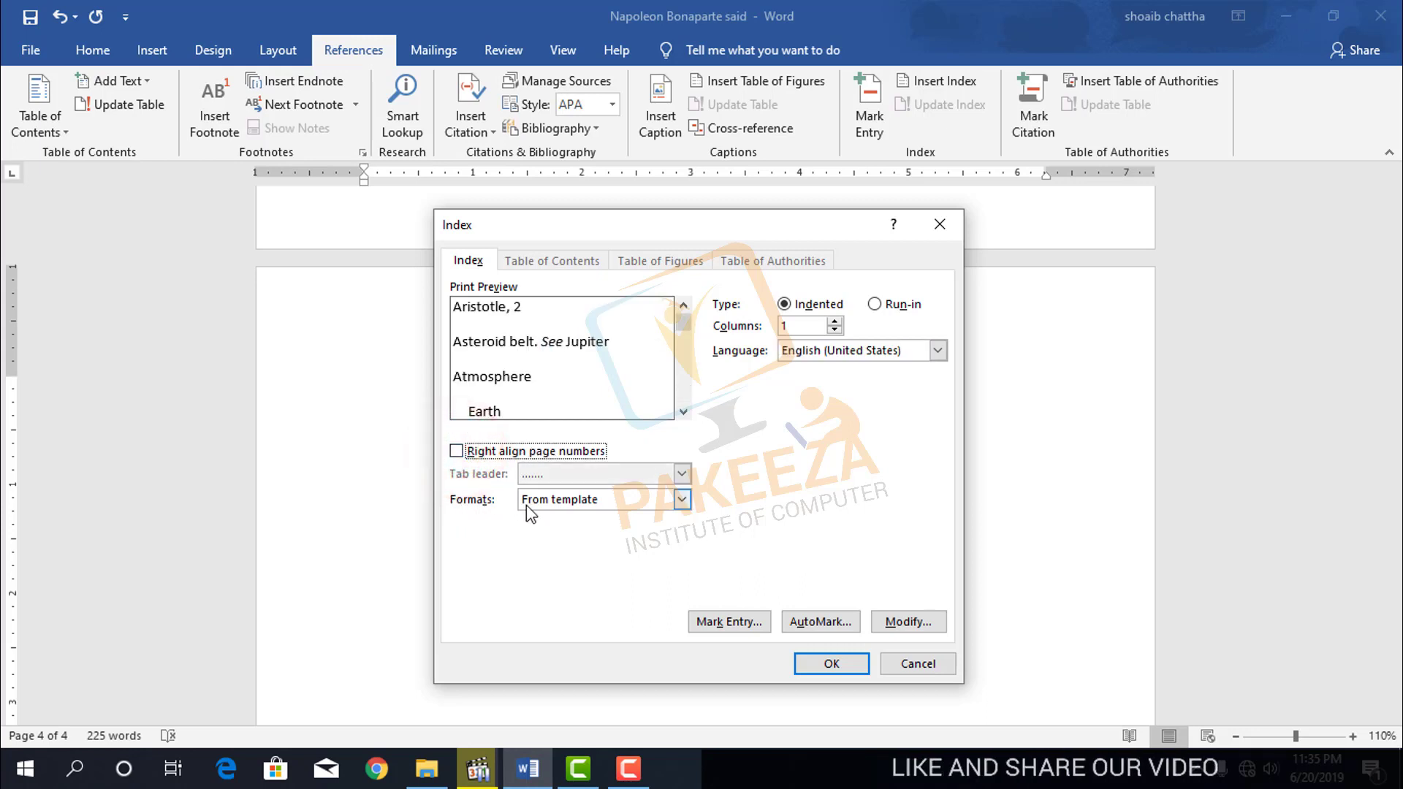
left_click(569, 504)
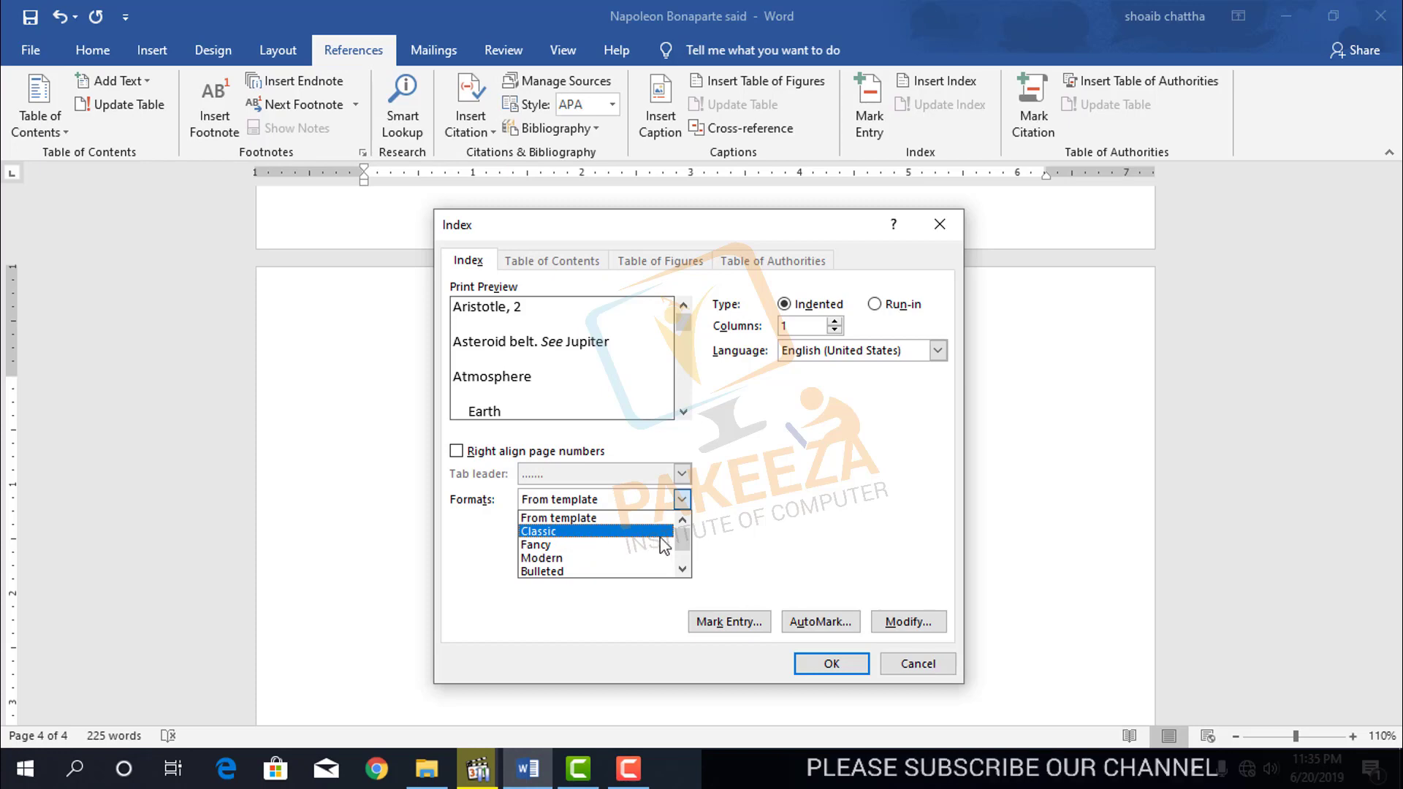
left_click_drag(683, 538, 681, 550)
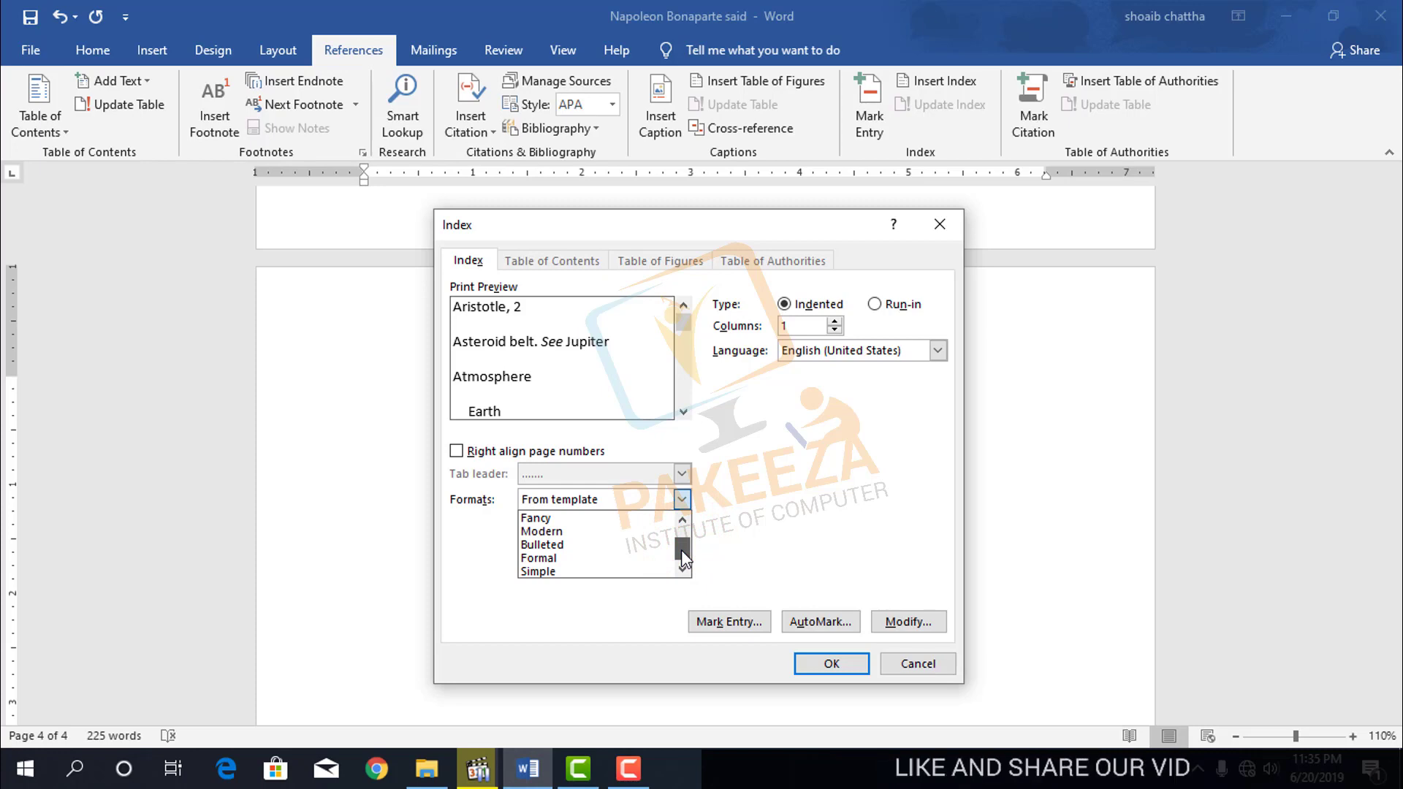
left_click(741, 542)
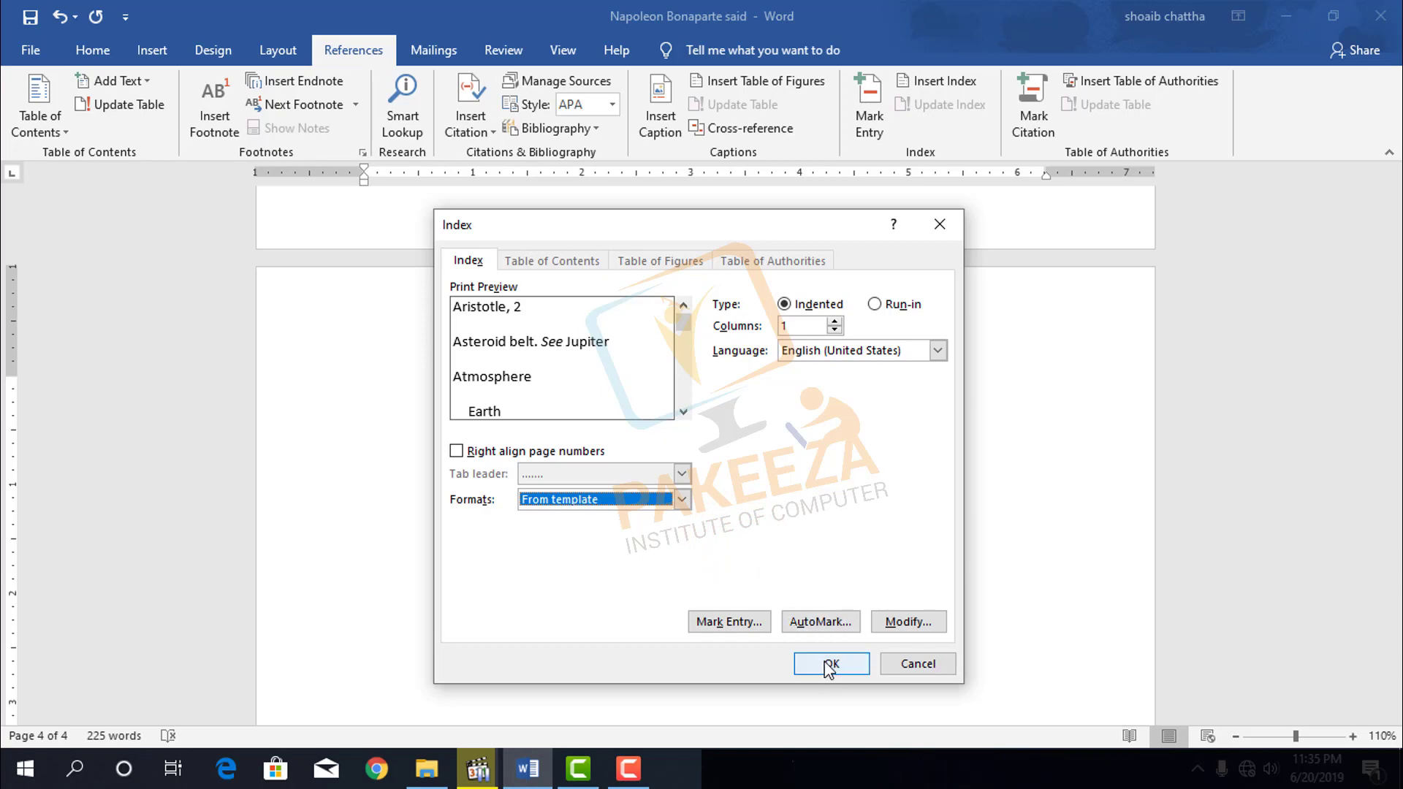
left_click_drag(610, 230, 741, 191)
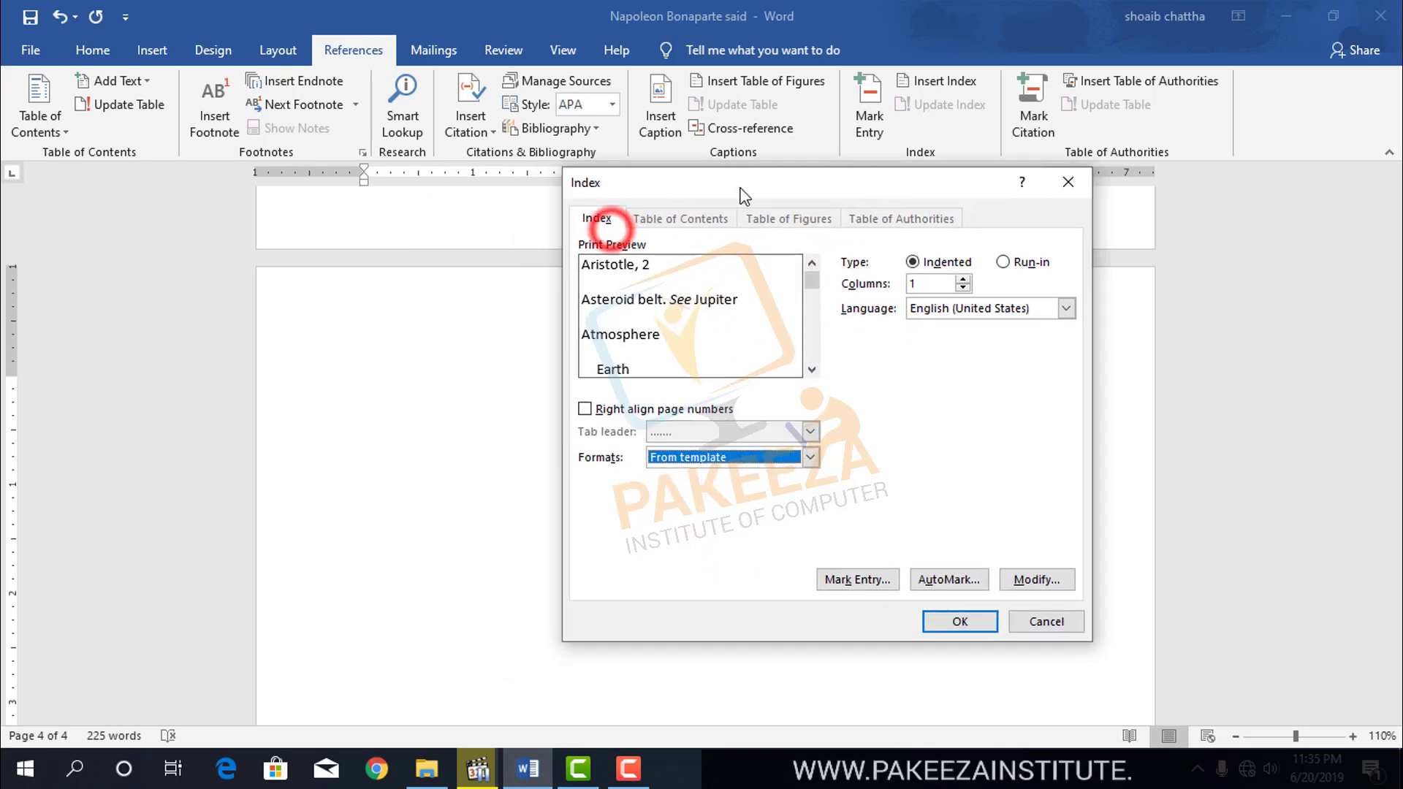
Insert the indented index on page 4 and zoom in four steps to read it.
left_click(989, 621)
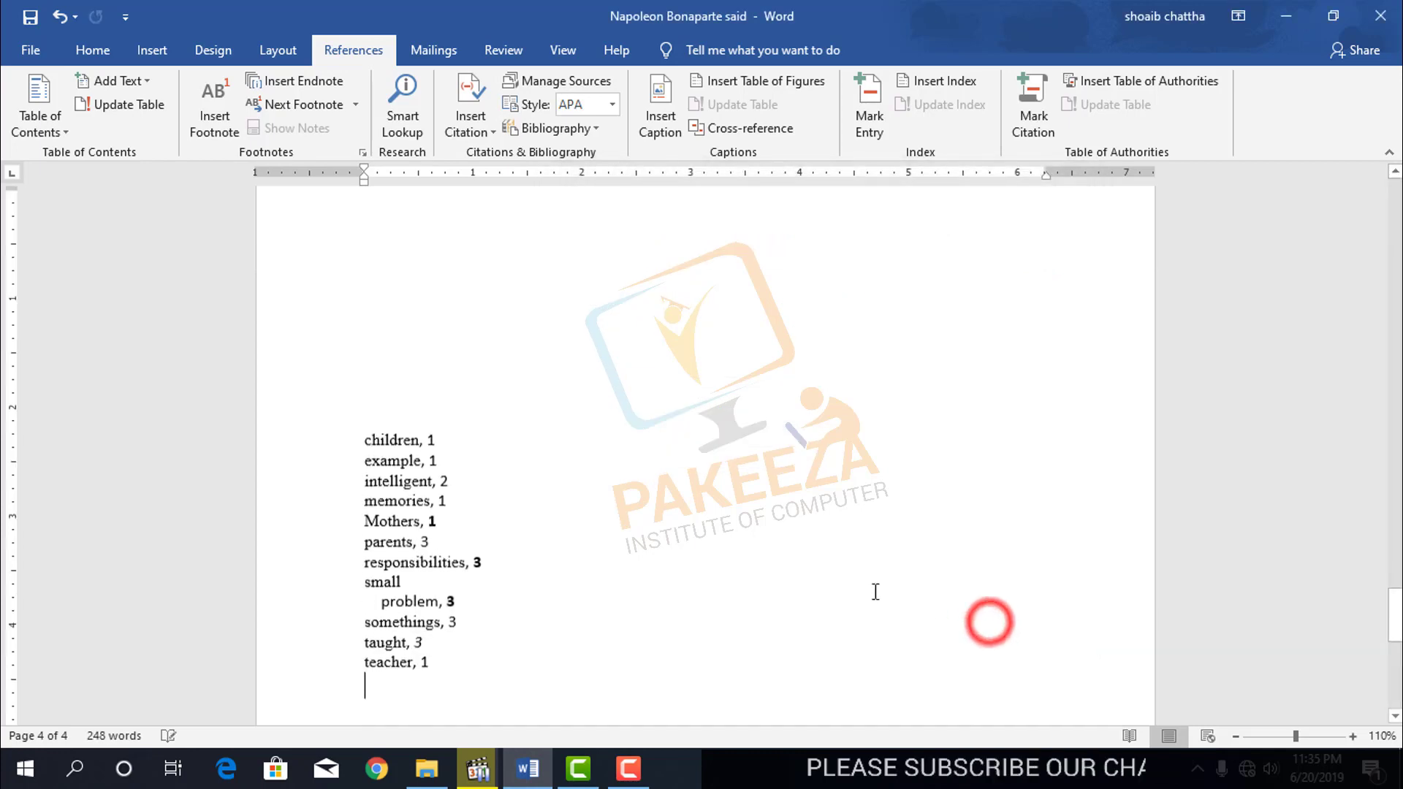
left_click(1353, 737)
left_click(1353, 737)
left_click(1353, 736)
left_click(1353, 737)
left_click(1353, 736)
left_click(1353, 737)
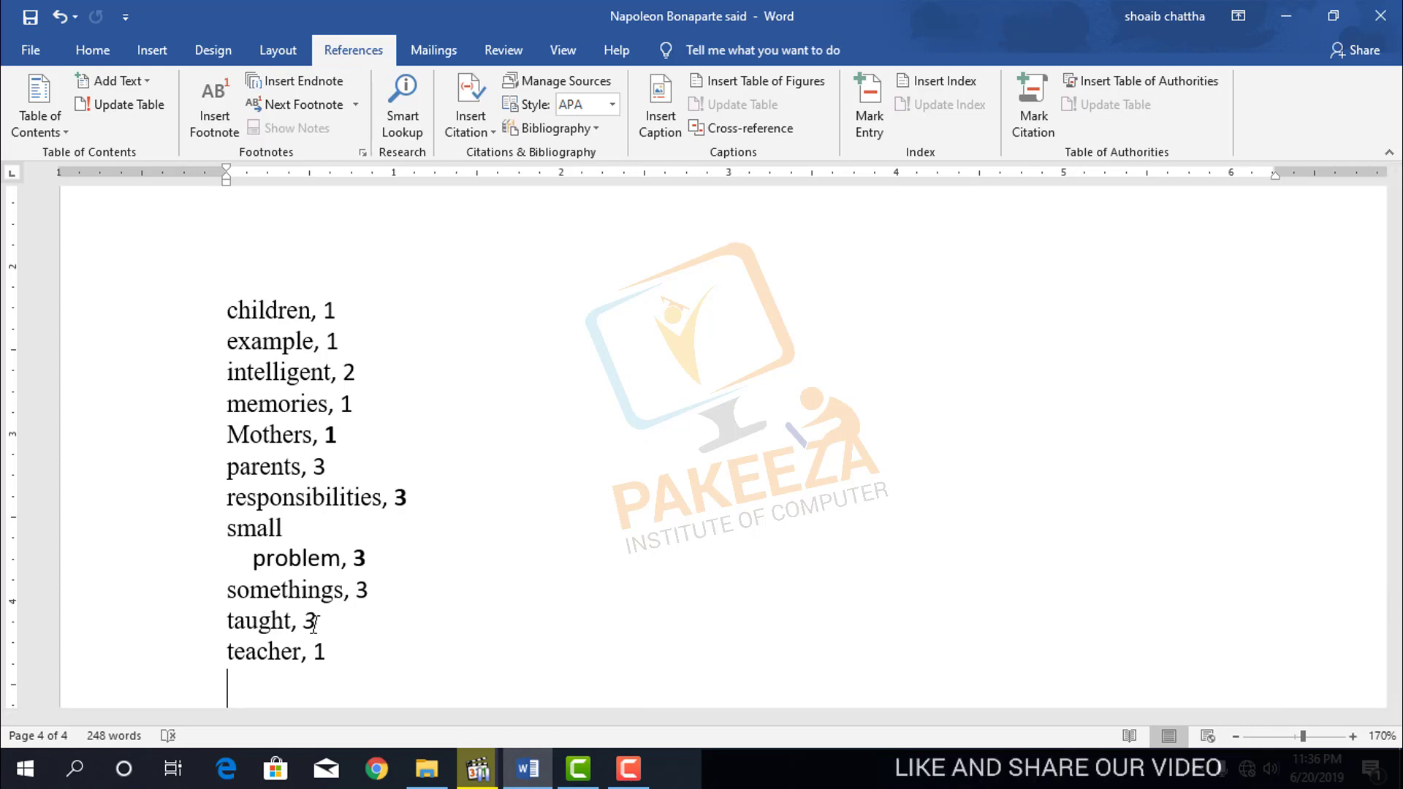
left_click(867, 103)
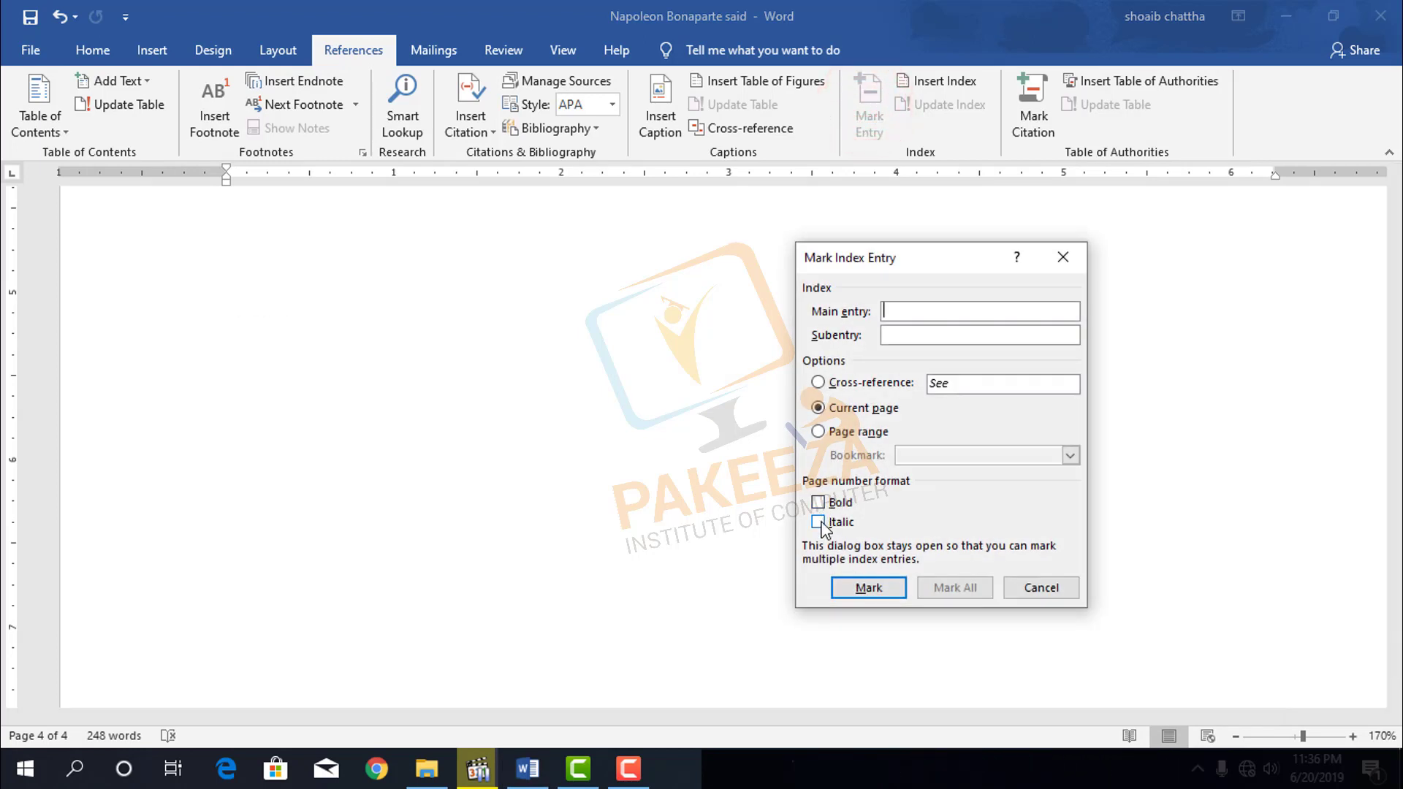
left_click(1032, 589)
scroll(448, 433, "up", 4)
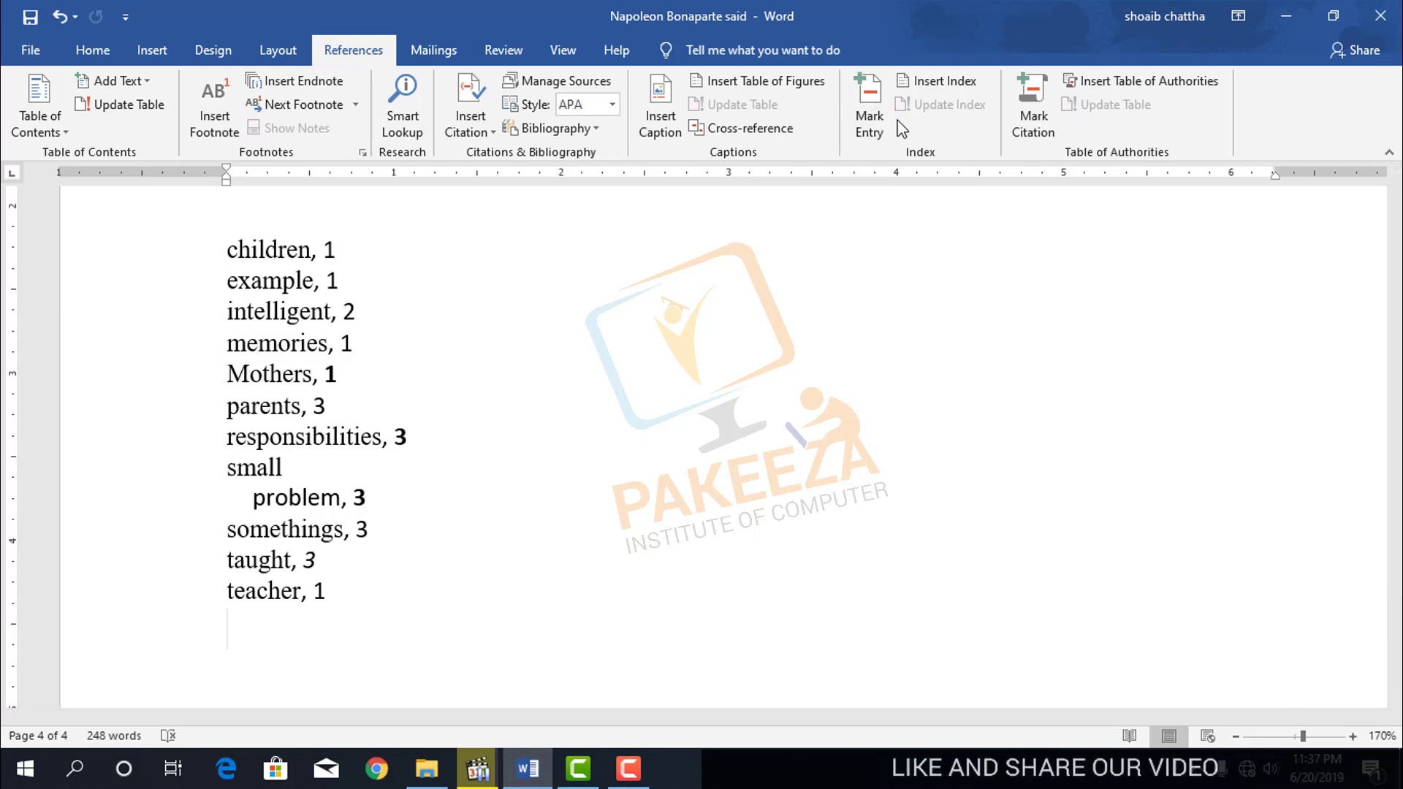
left_click(879, 108)
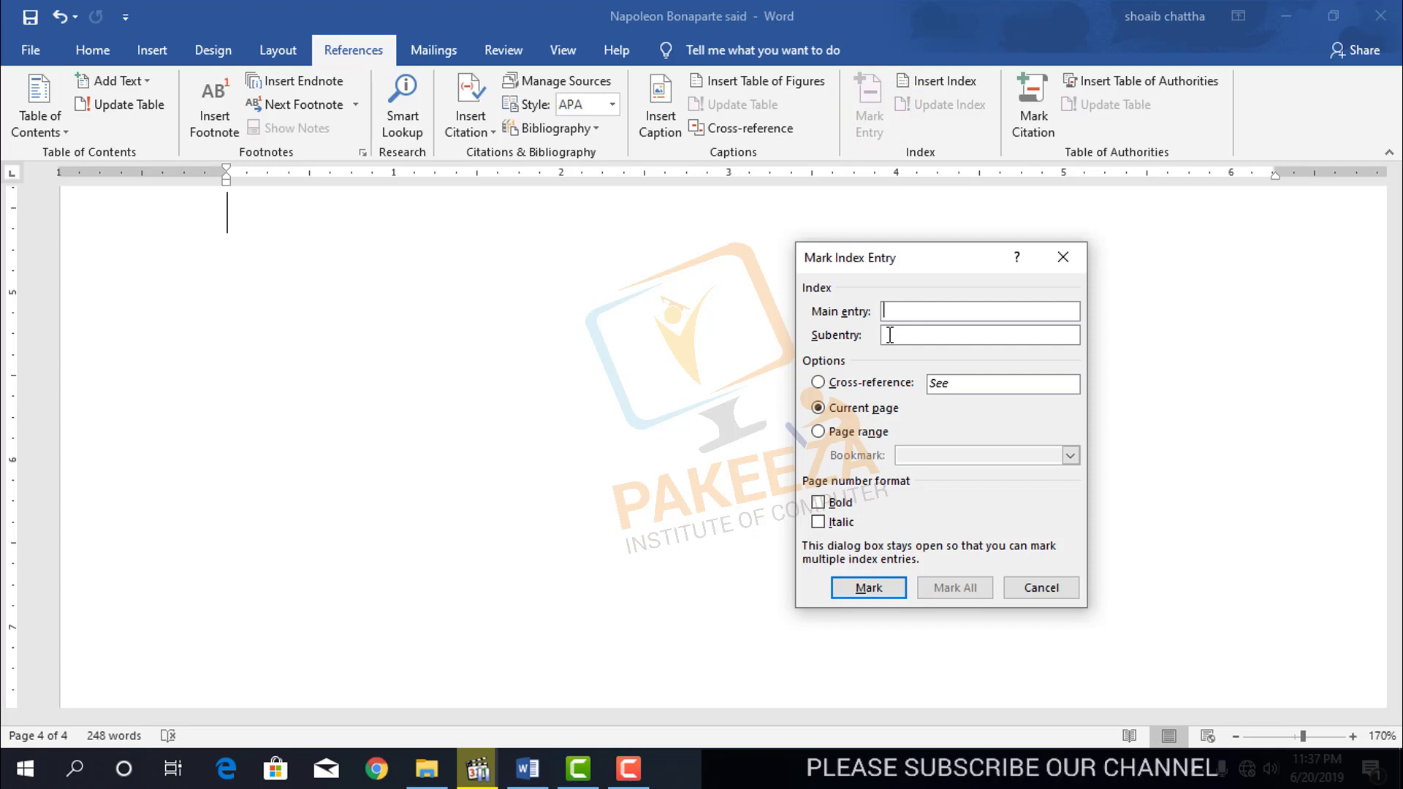
left_click(1077, 257)
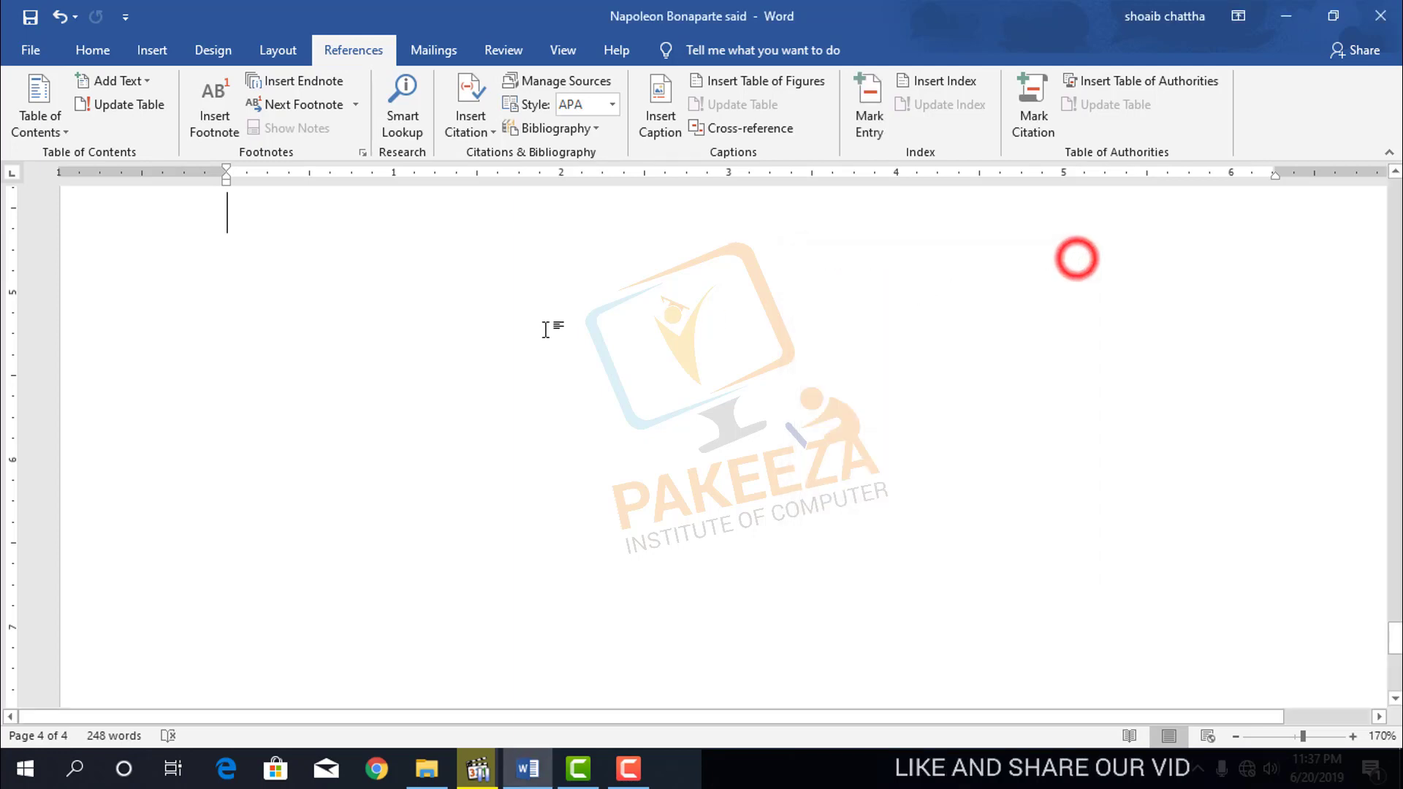
scroll(438, 539, "up", 2)
scroll(438, 526, "down", 3)
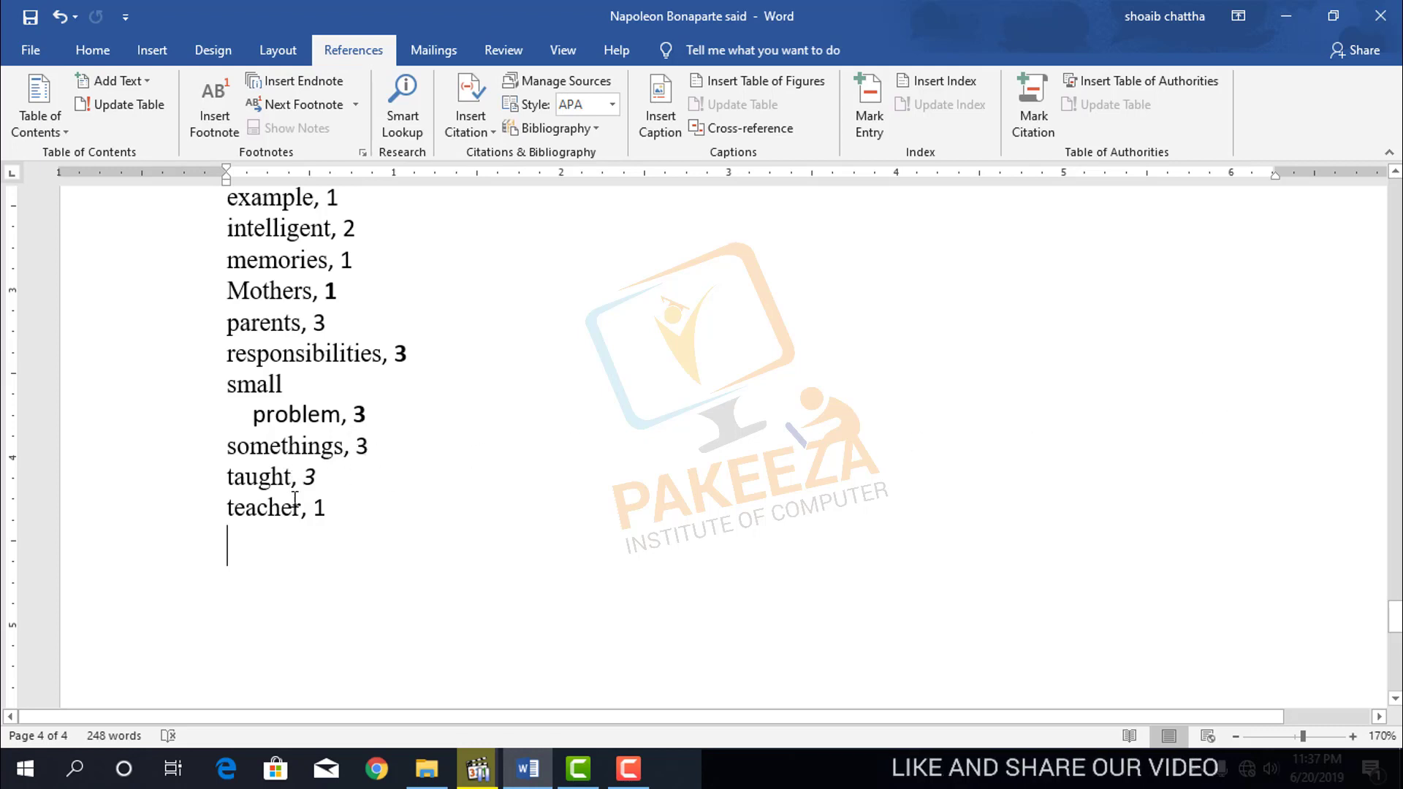
Click into the index field, then jump back to the end of the Students Responsibility paragraph.
left_click(341, 415)
left_click(548, 448)
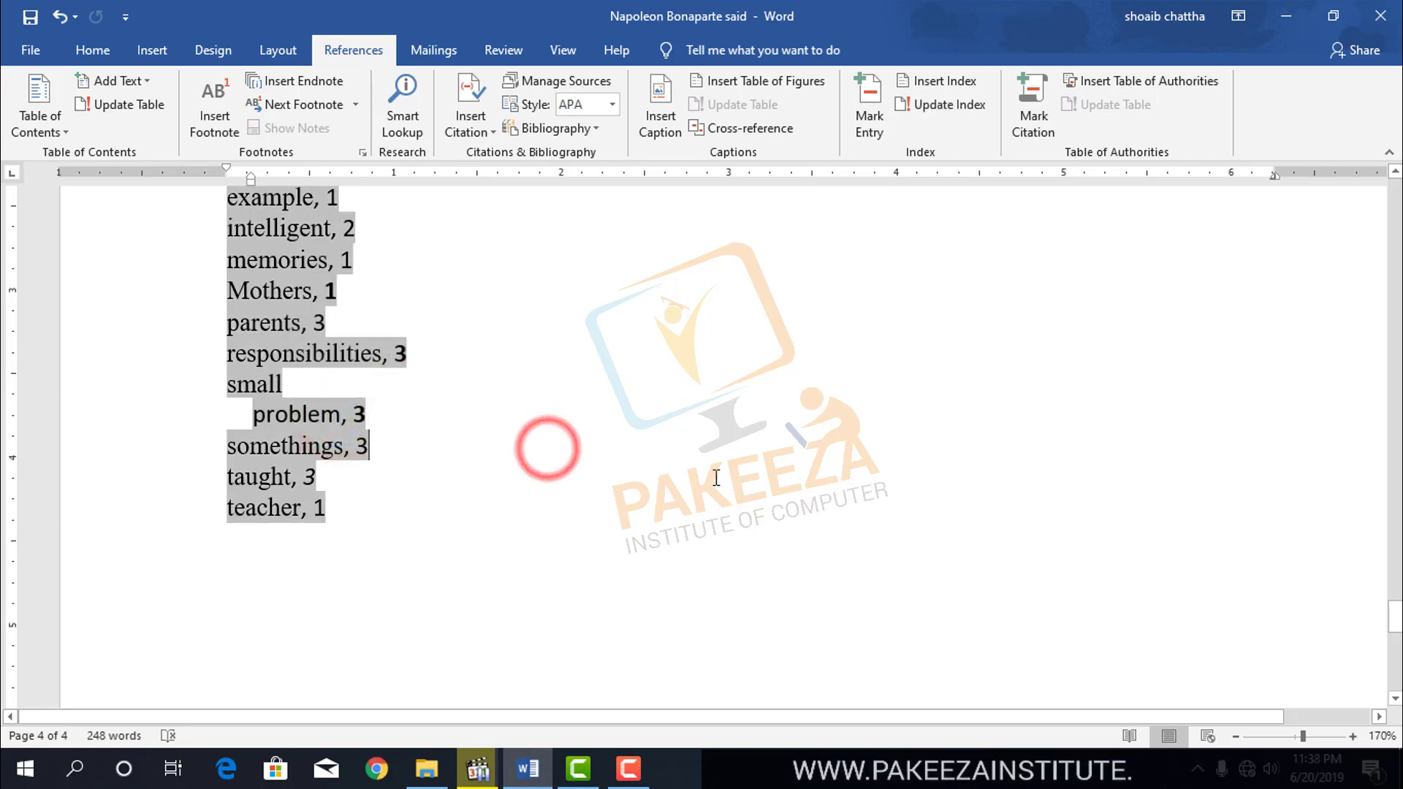
scroll(723, 468, "up", 10)
left_click(757, 600)
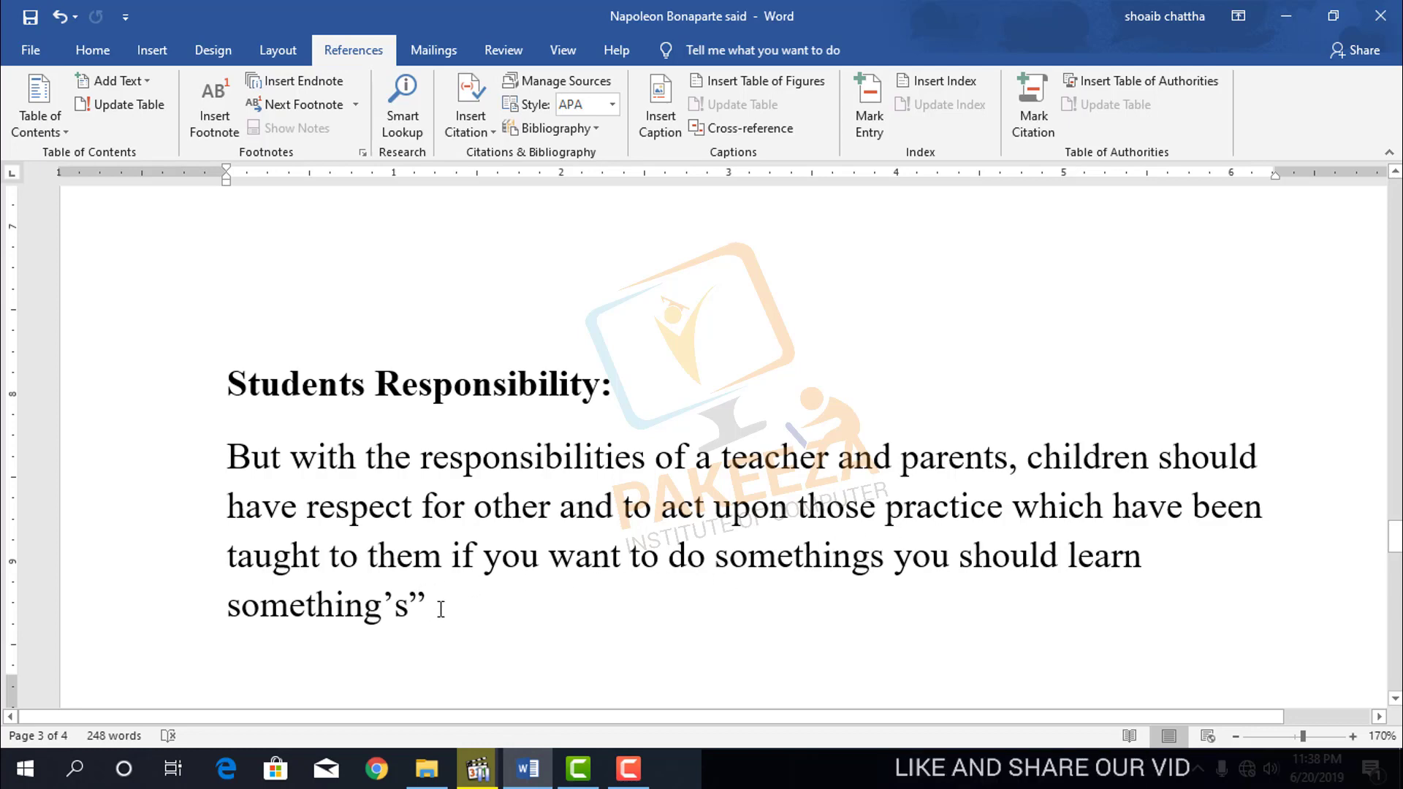
left_click(491, 612)
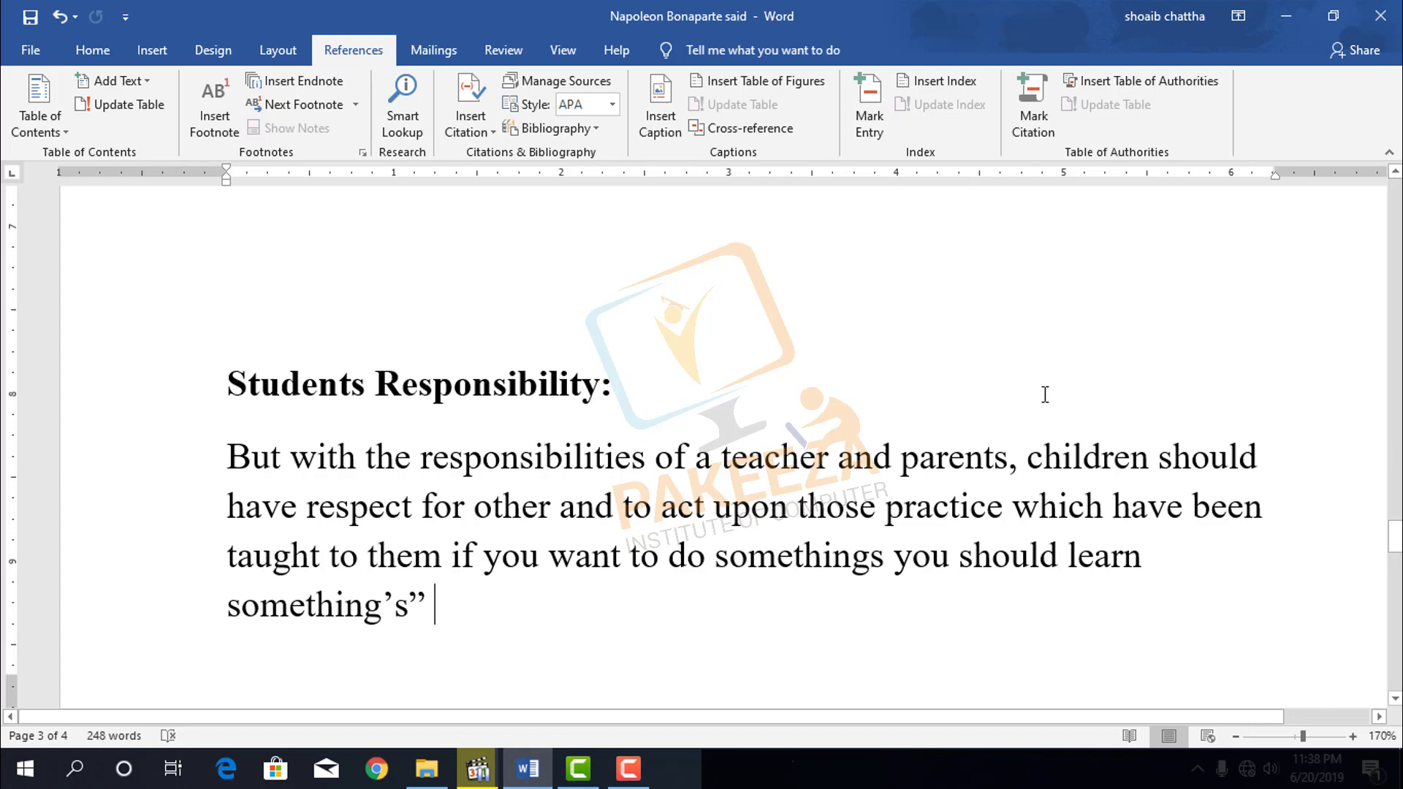
Return to the index and put the insertion point after the 'responsibilities, 3' entry.
scroll(478, 551, "down", 5)
scroll(457, 535, "down", 5)
scroll(456, 511, "down", 5)
left_click(456, 511)
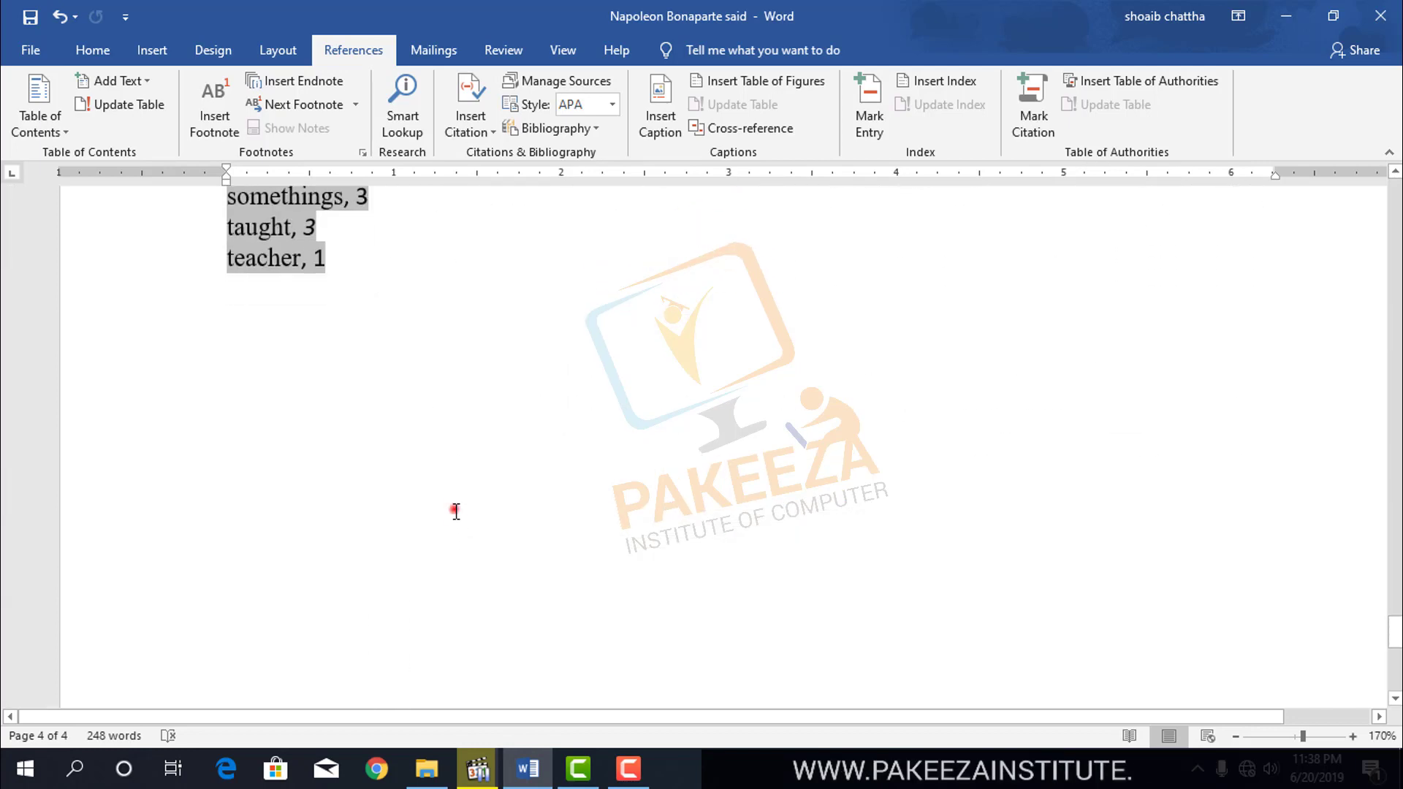
scroll(468, 555, "up", 5)
left_click(496, 603)
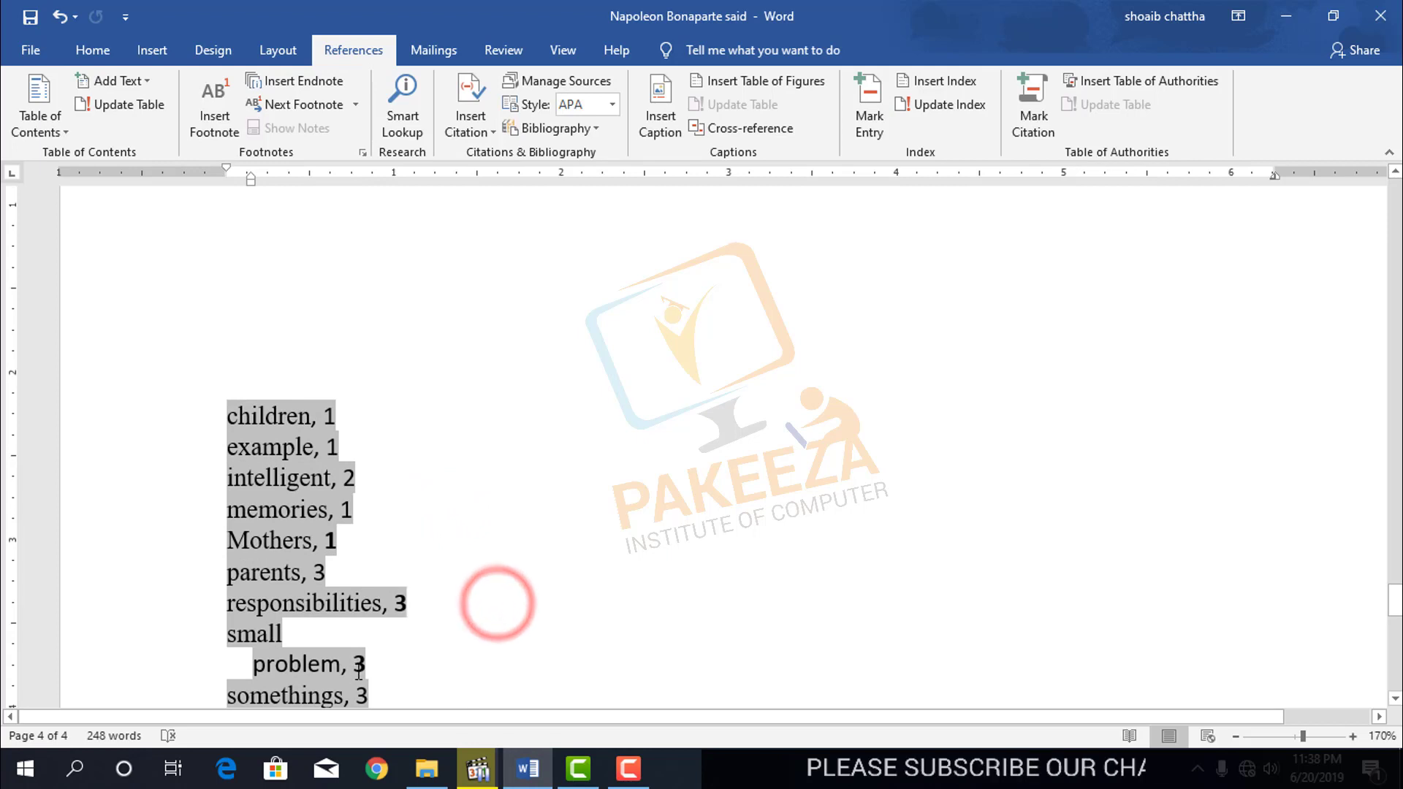
left_click(492, 601)
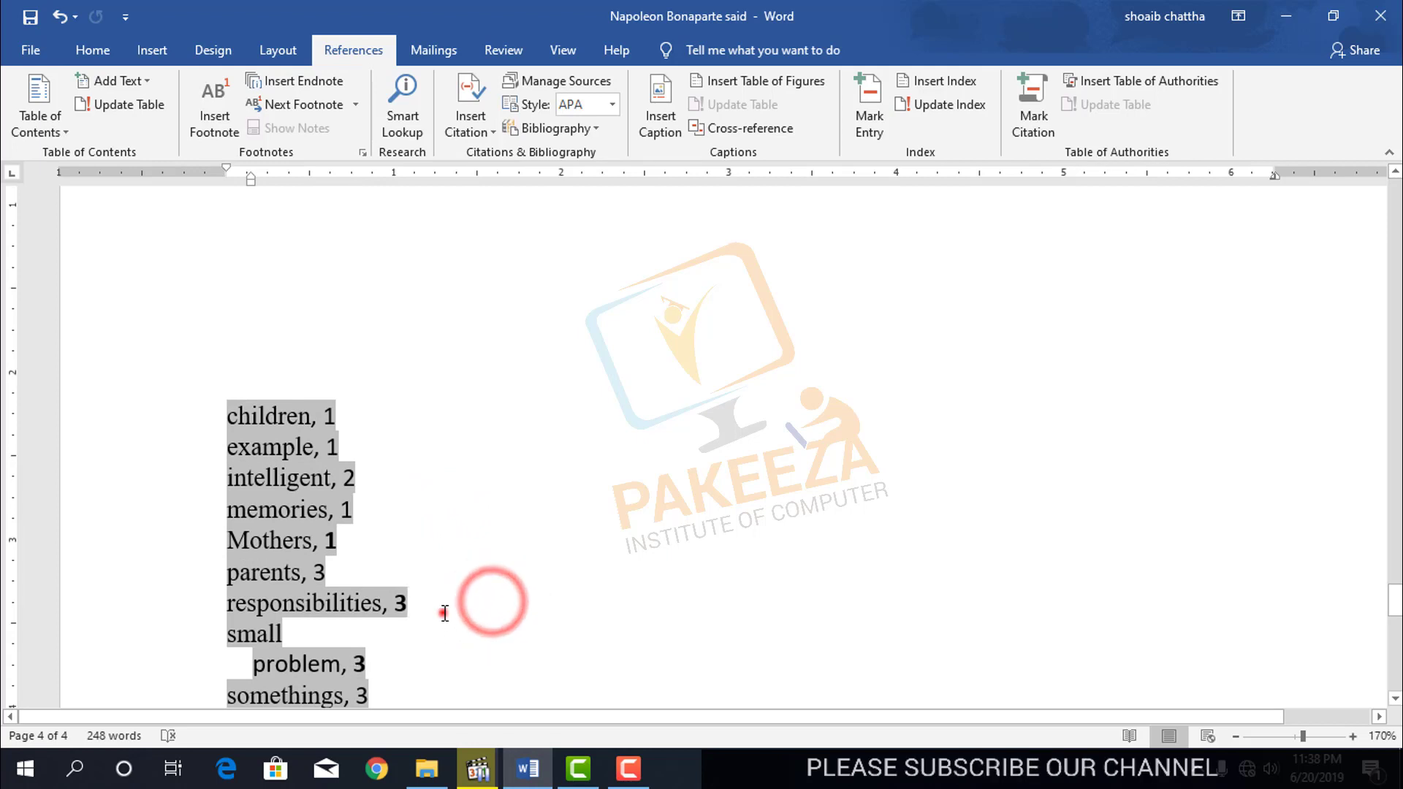
left_click(444, 612)
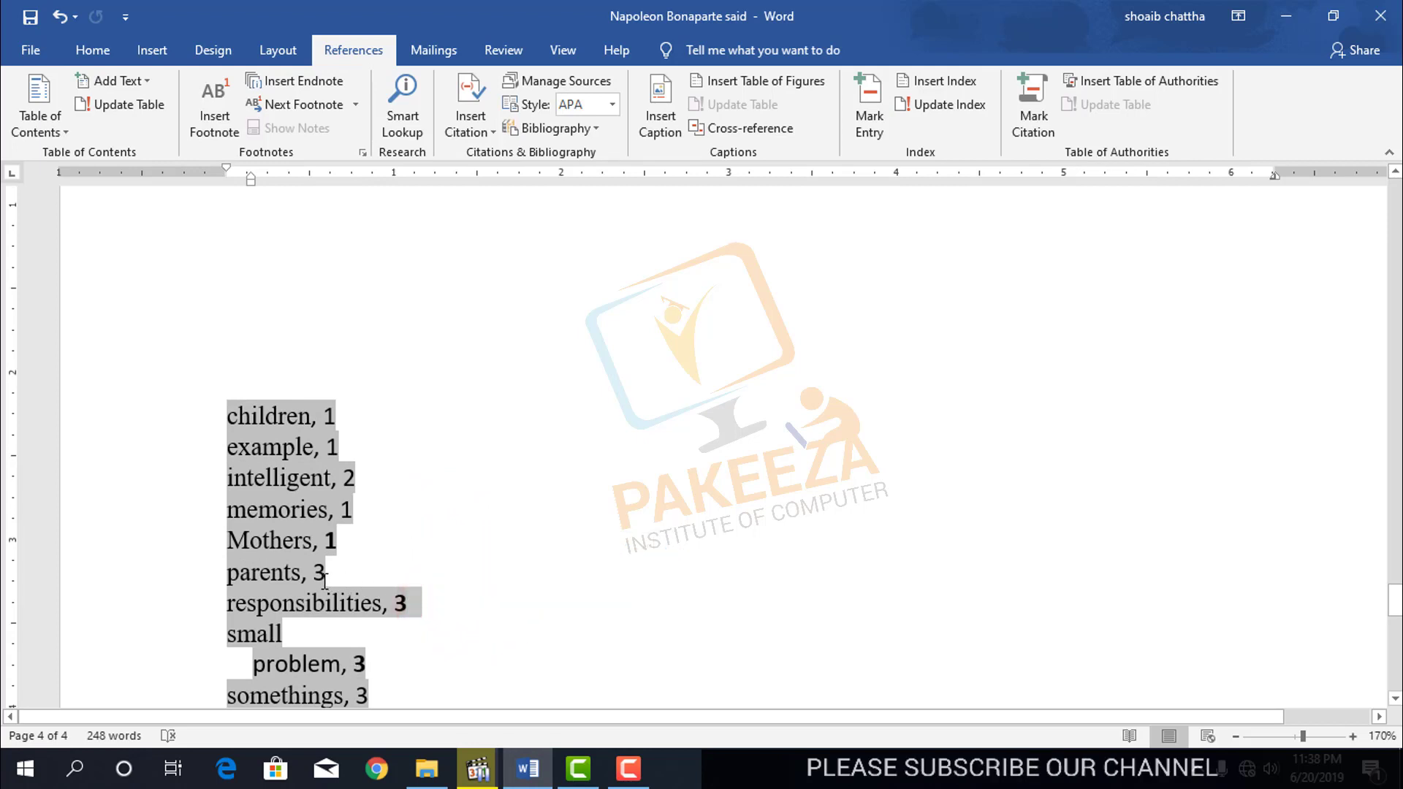
Go back to page 3 and place the cursor after the Students Responsibility paragraph's closing quote.
scroll(767, 553, "up", 3)
scroll(752, 557, "up", 3)
scroll(751, 558, "up", 3)
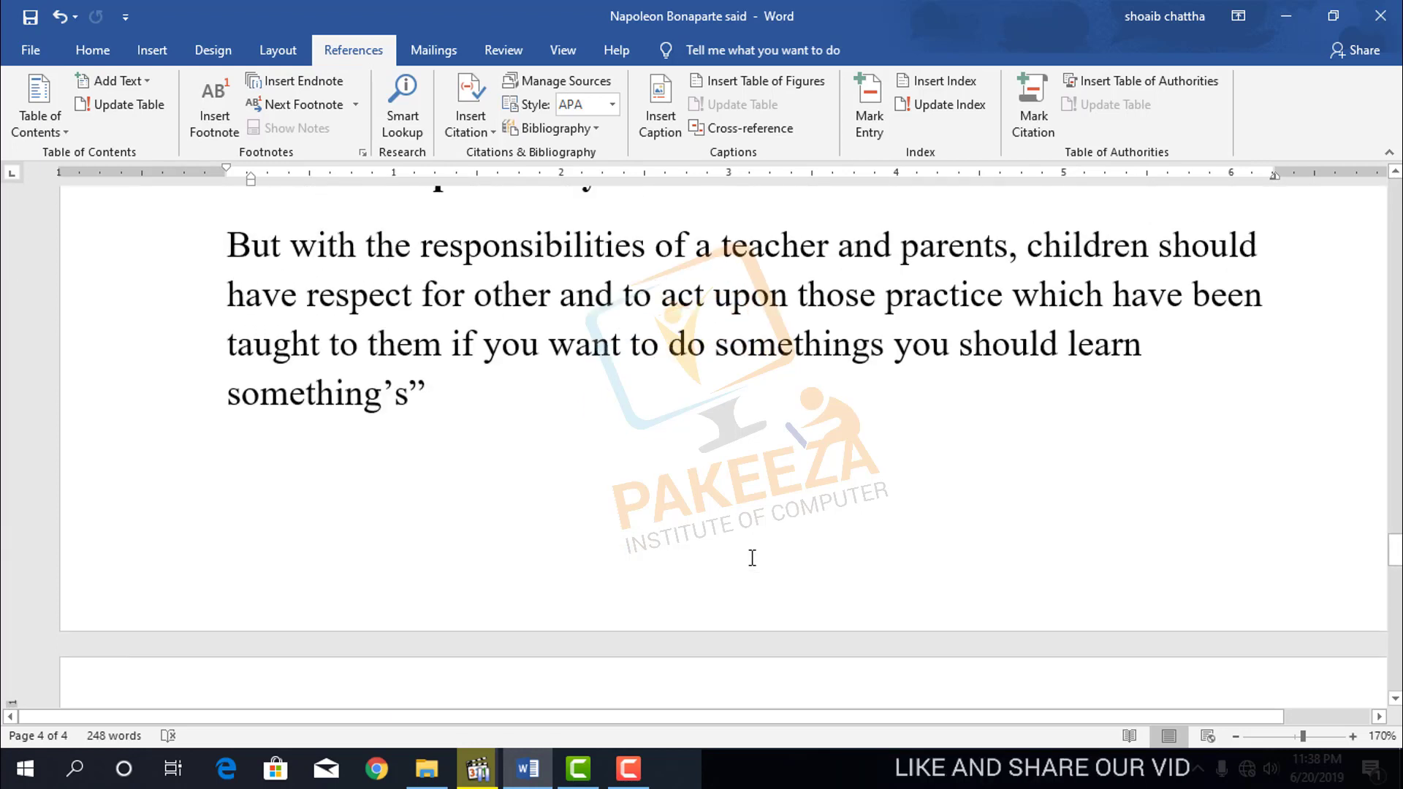
scroll(751, 557, "up", 1)
left_click(750, 558)
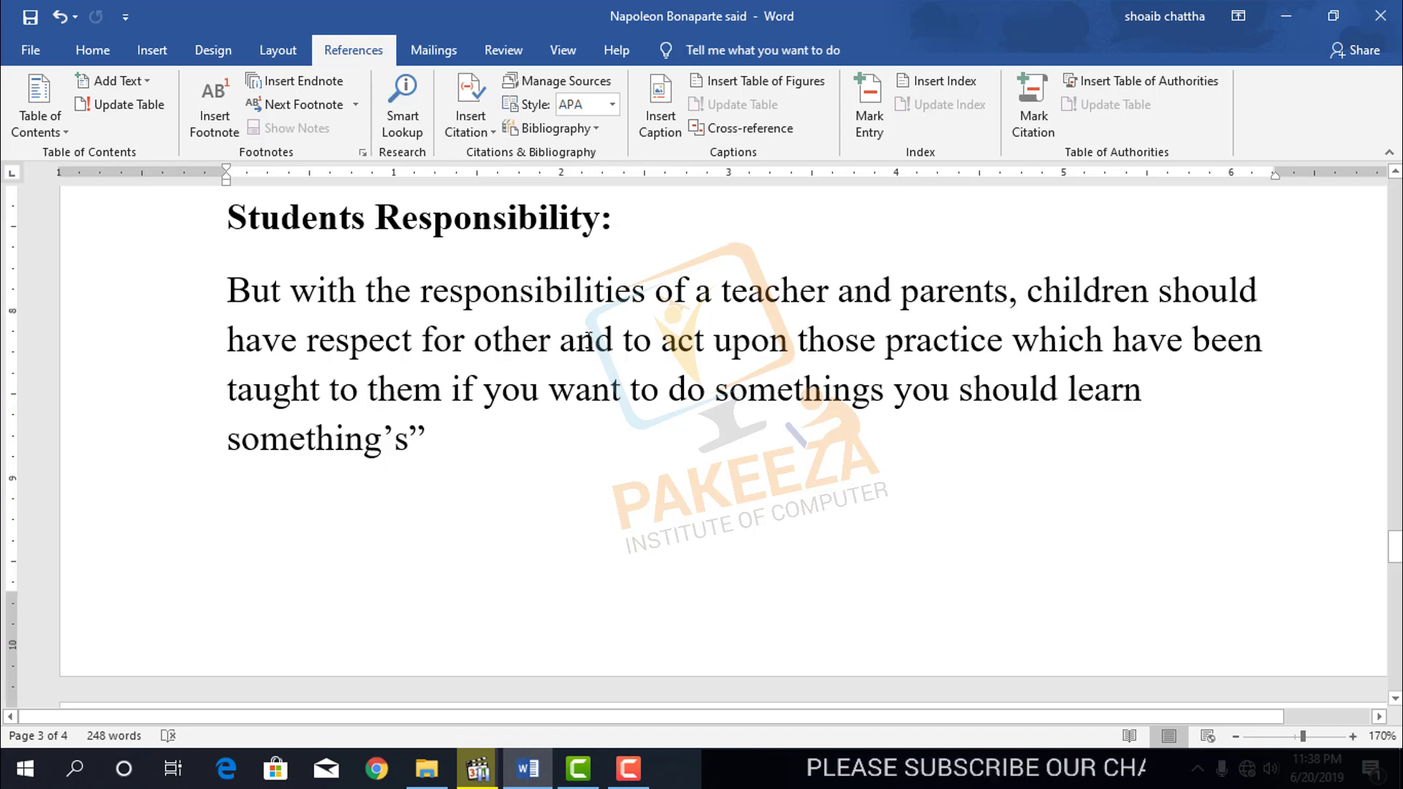
Select 'problem', the final word of the Father's Role paragraph on page 3.
scroll(584, 328, "down", 5)
scroll(598, 339, "down", 5)
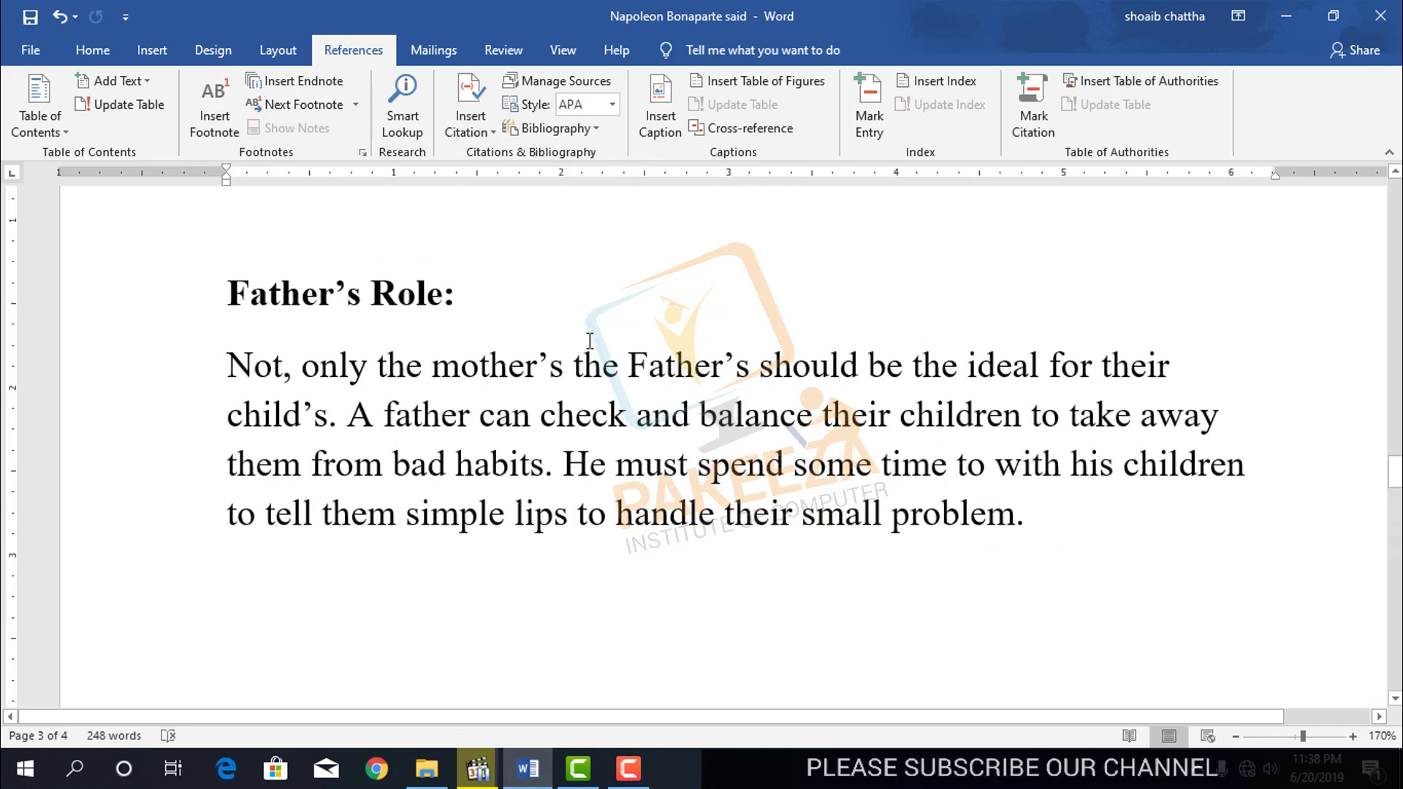
left_click(587, 302)
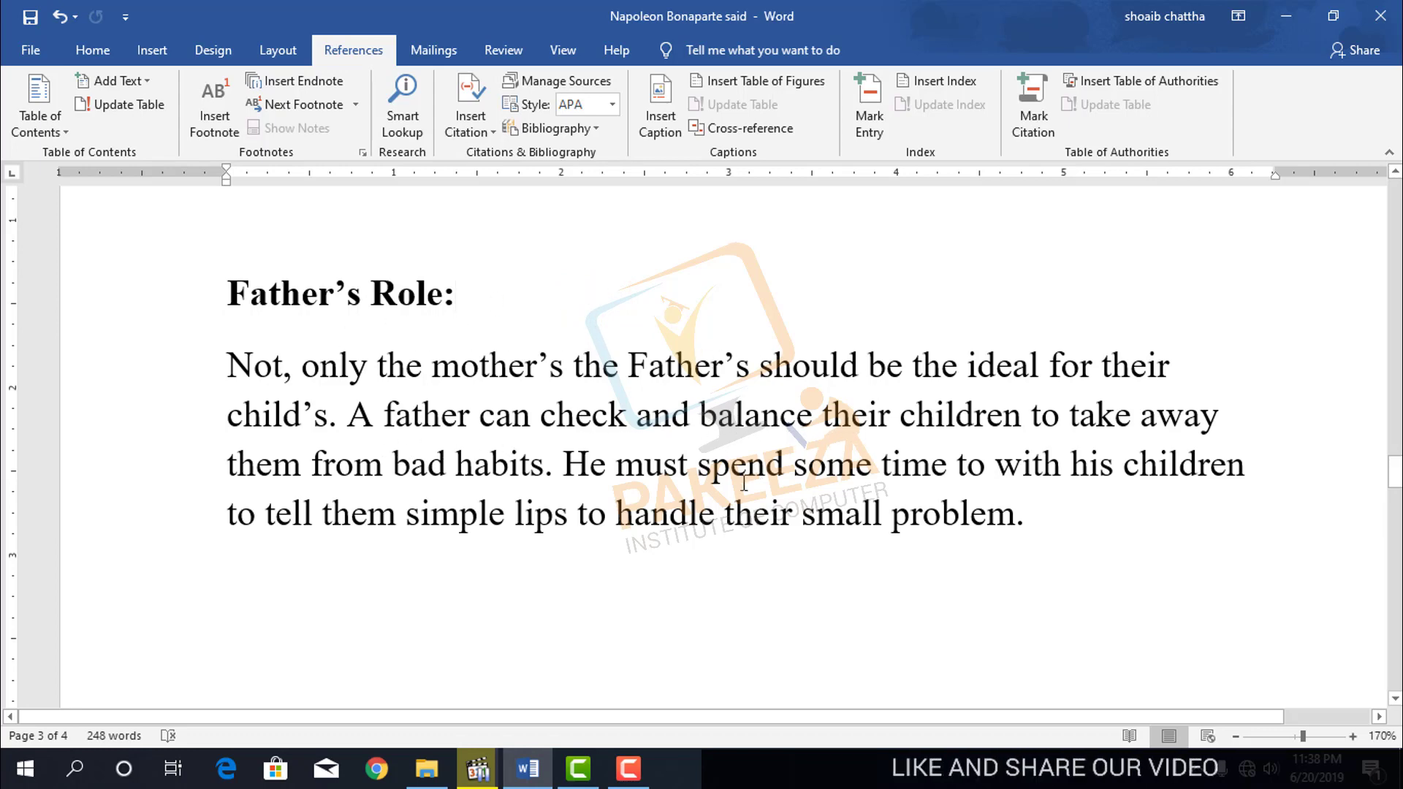
left_click(1011, 513)
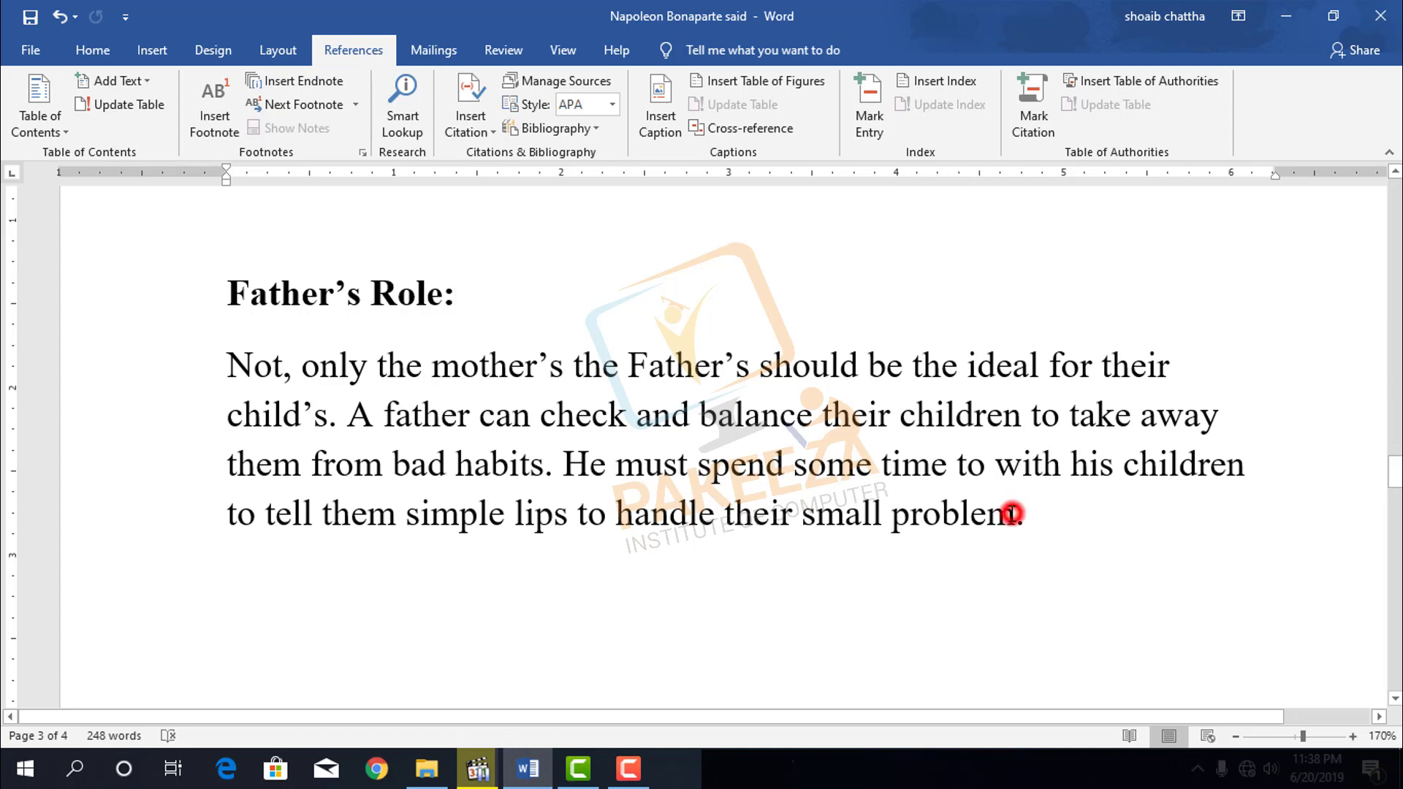
left_click_drag(941, 511, 893, 510)
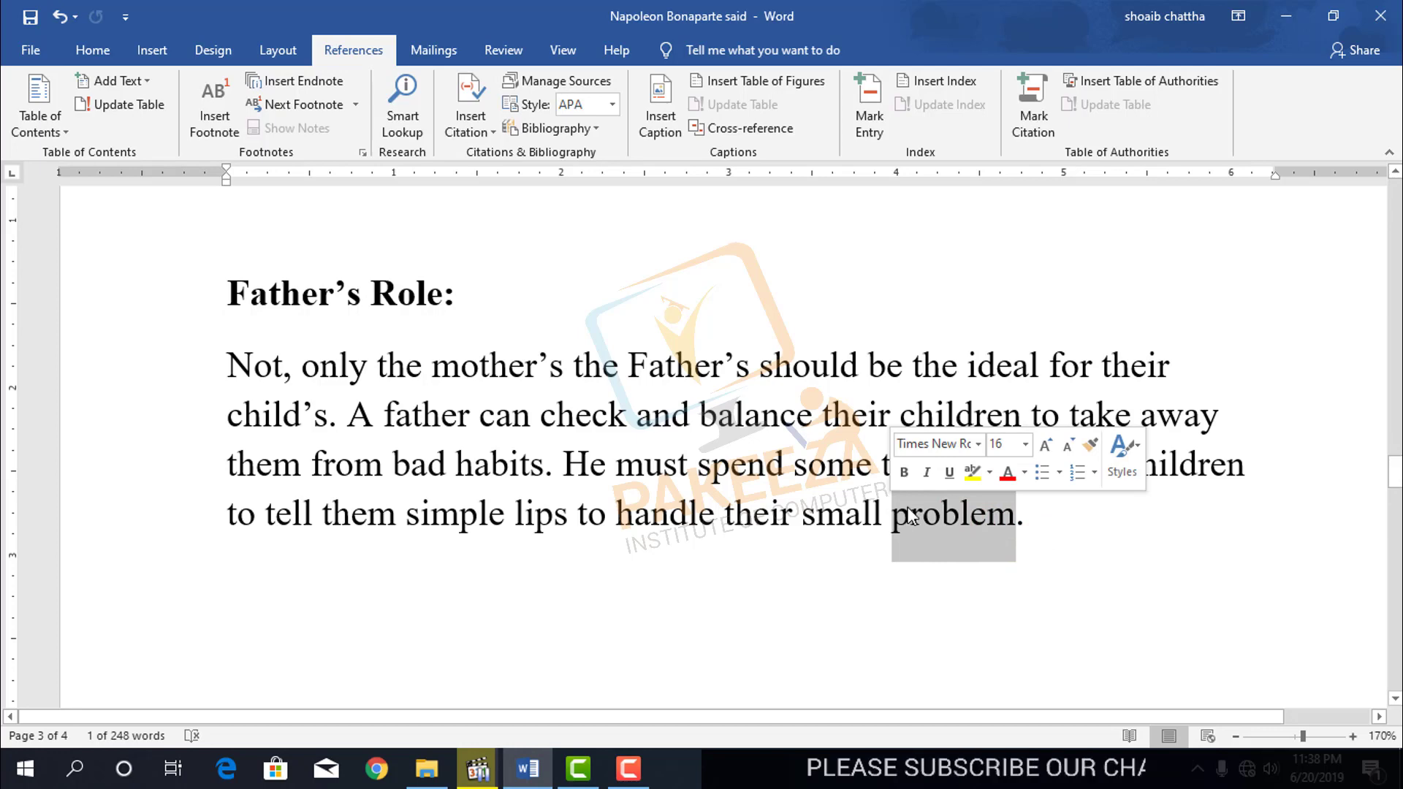
Delete the indented 'problem, 3' subentry under 'small' in the page 4 index.
scroll(708, 533, "down", 5)
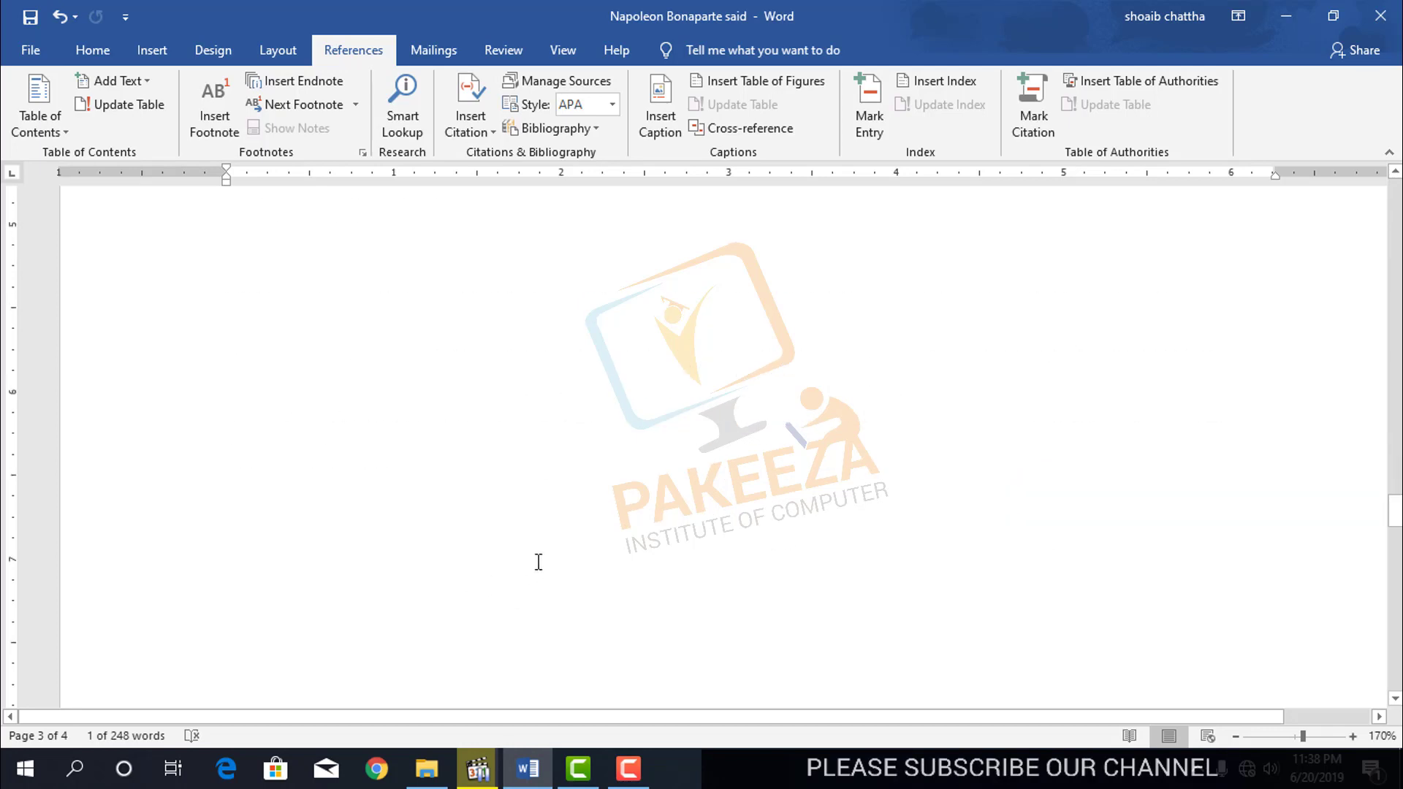
scroll(539, 564, "down", 5)
scroll(501, 539, "down", 5)
scroll(435, 533, "down", 3)
scroll(416, 530, "up", 5)
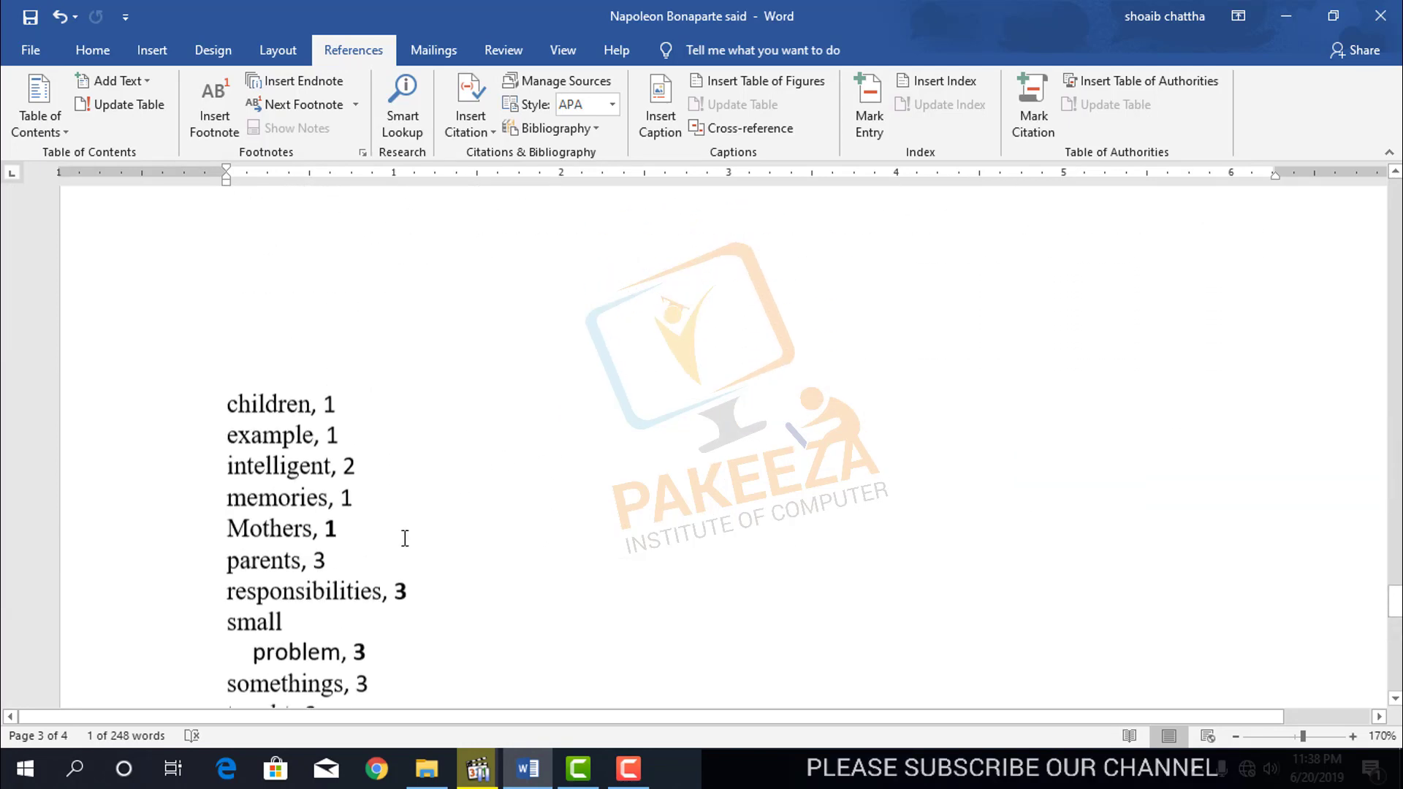
scroll(358, 578, "down", 2)
left_click(235, 501)
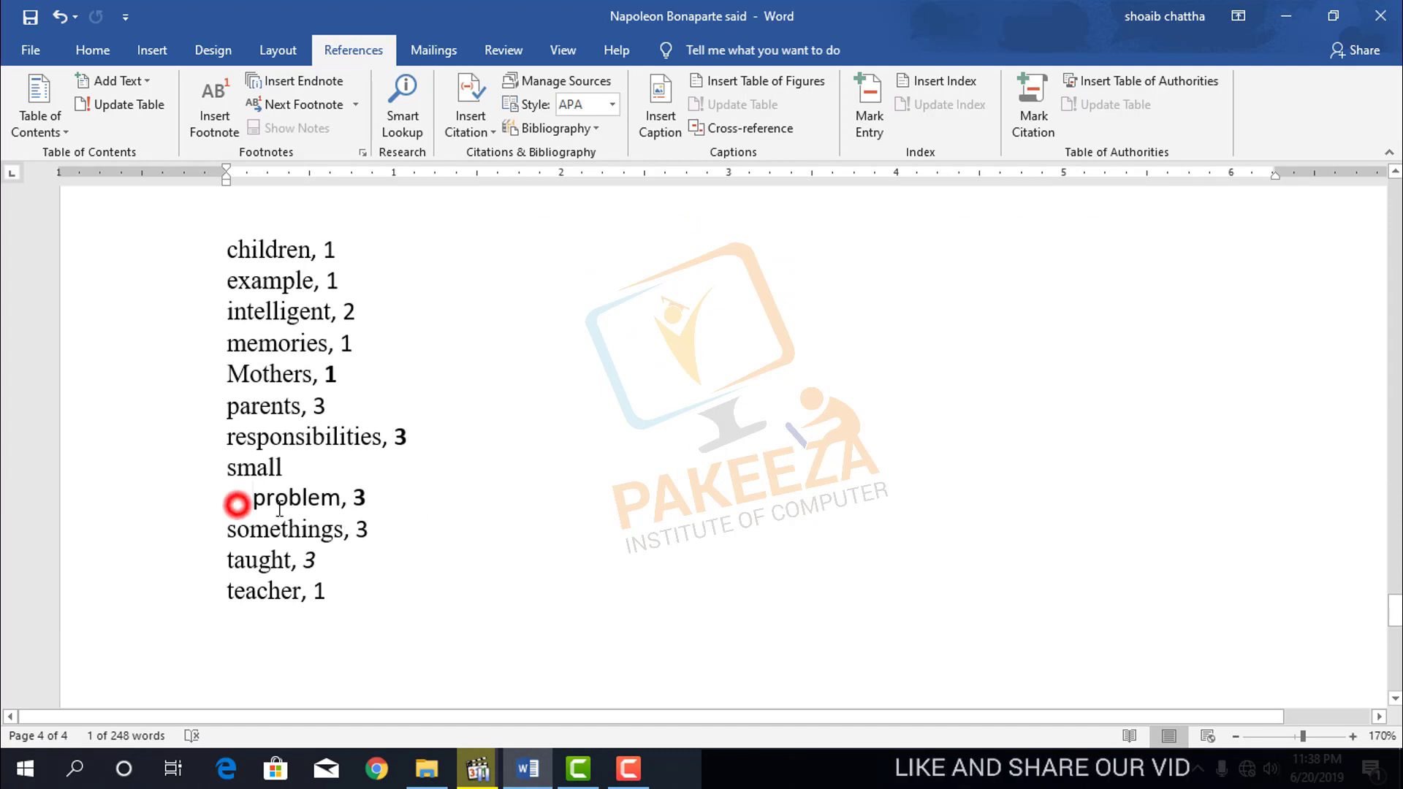
left_click(410, 529)
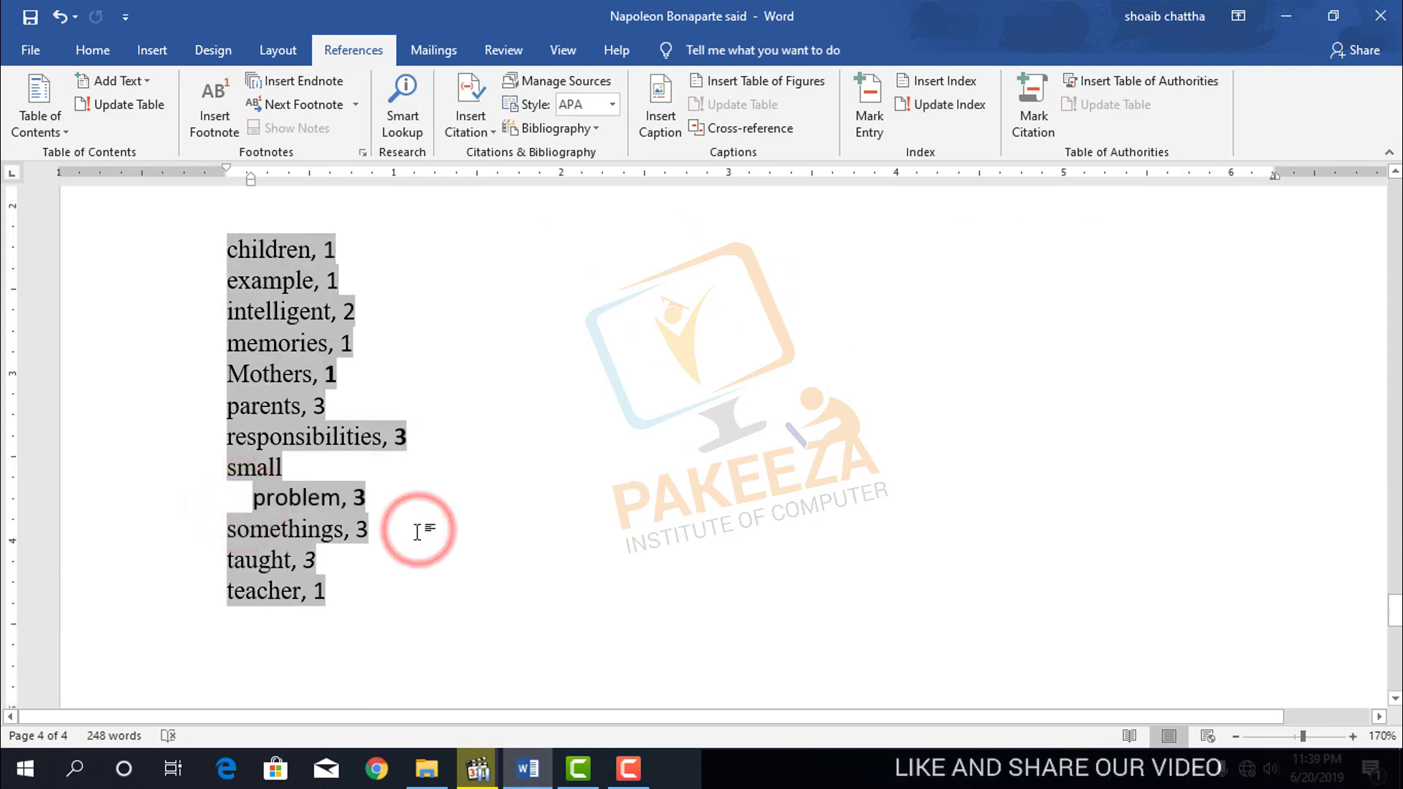
left_click(429, 449)
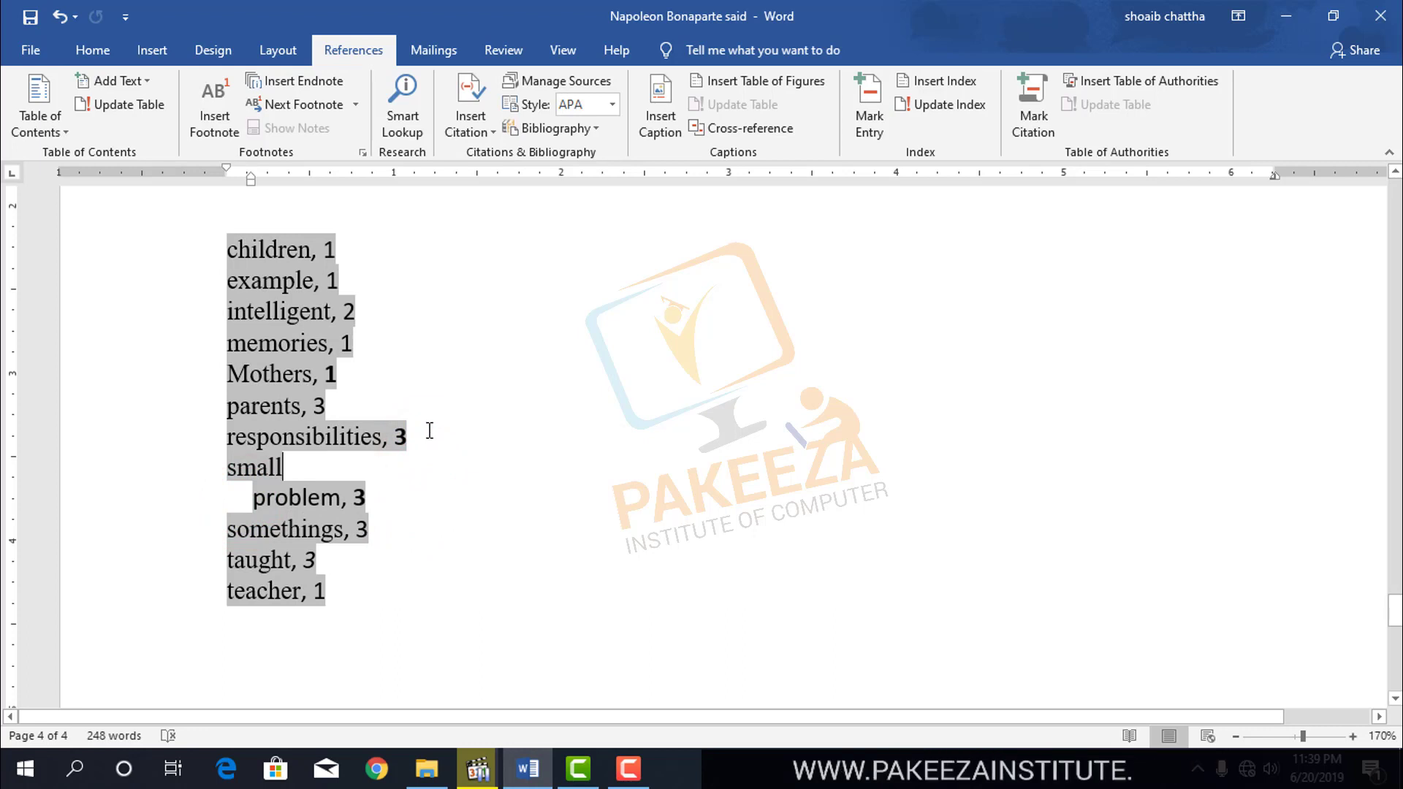
left_click(429, 431)
key("ctrl+z")
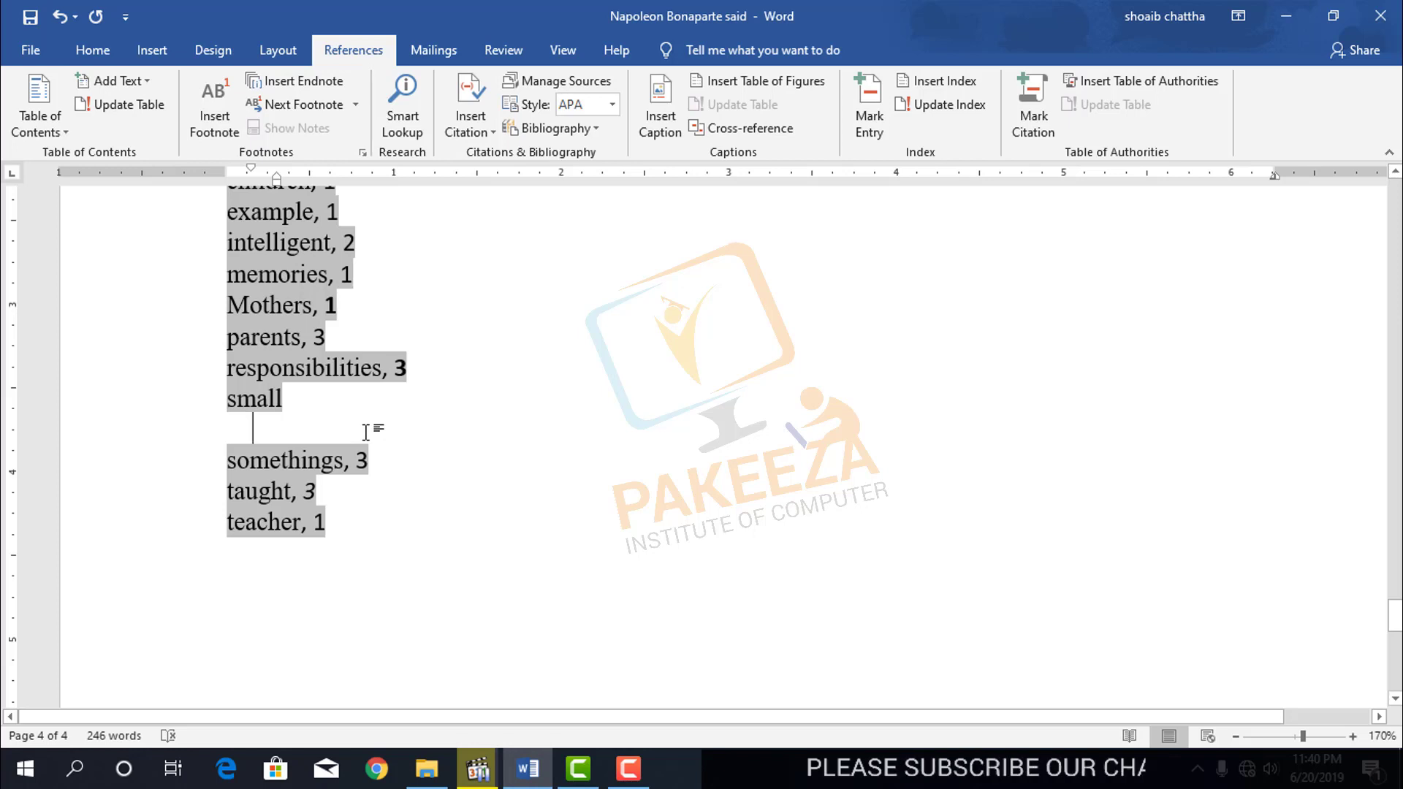